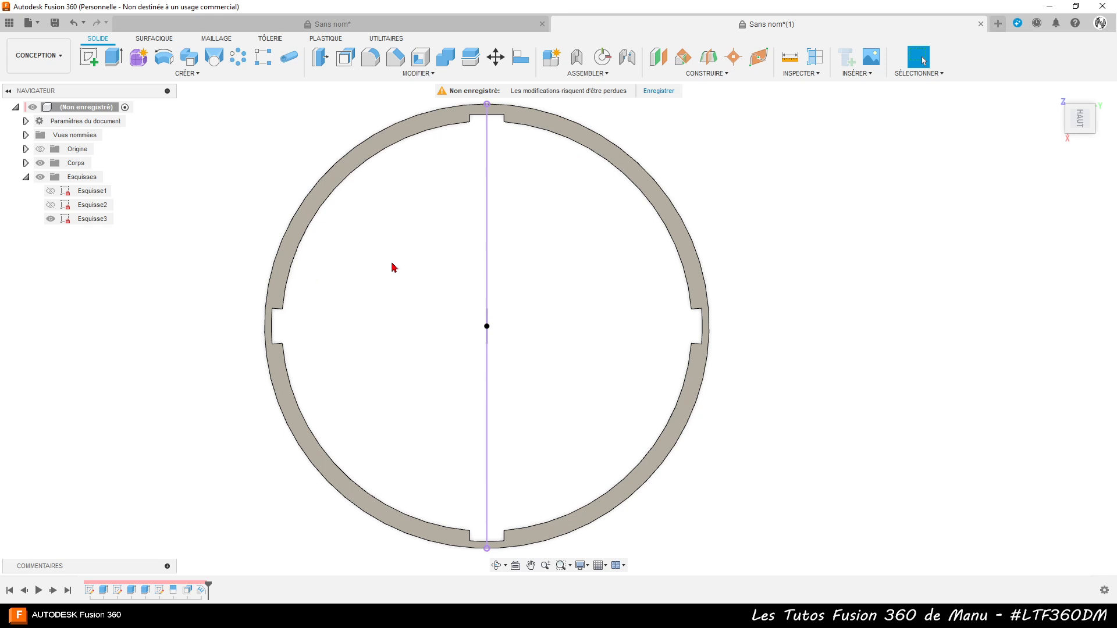
- Examine the shape of the four notches around the inner edge of the ring
{"action": "scroll", "coordinate": [505, 106], "scroll_direction": "up", "scroll_amount": 2}
{"action": "scroll", "coordinate": [505, 107], "scroll_direction": "up", "scroll_amount": 2}
{"action": "scroll", "coordinate": [506, 105], "scroll_direction": "up", "scroll_amount": 1}
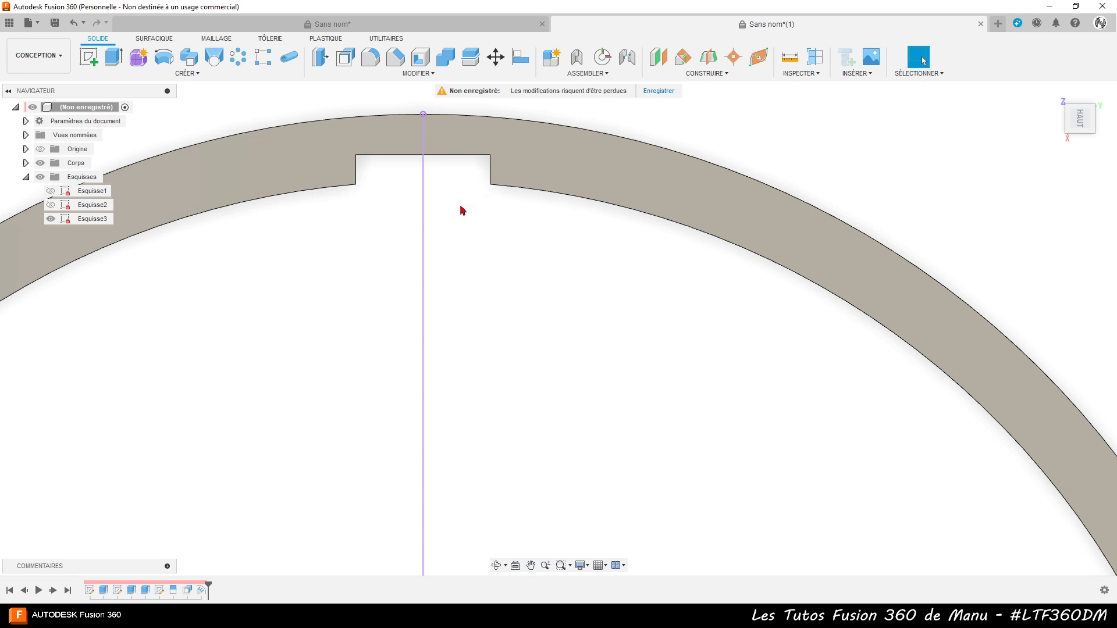
{"action": "scroll", "coordinate": [295, 199], "scroll_direction": "up", "scroll_amount": 2}
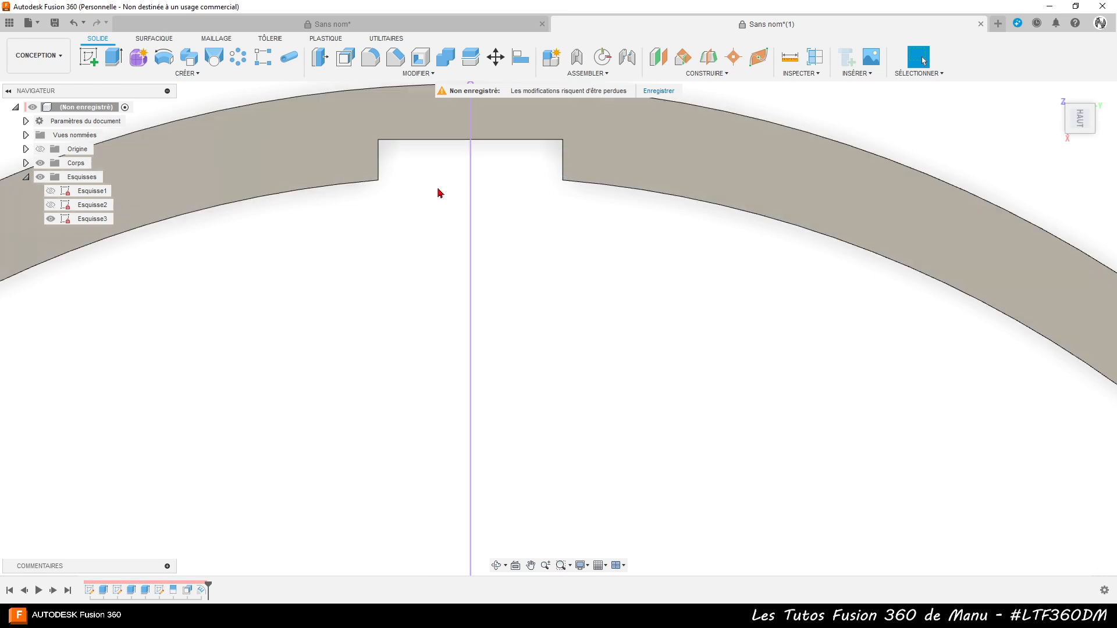
{"action": "scroll", "coordinate": [835, 184], "scroll_direction": "down", "scroll_amount": 5}
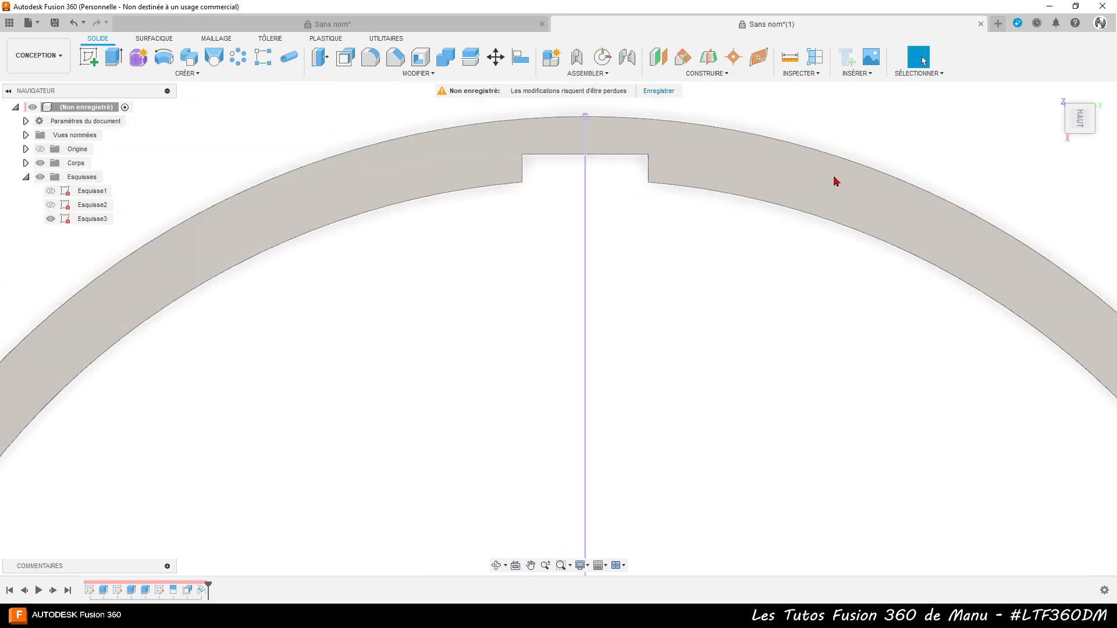
{"action": "scroll", "coordinate": [653, 113], "scroll_direction": "down", "scroll_amount": 2}
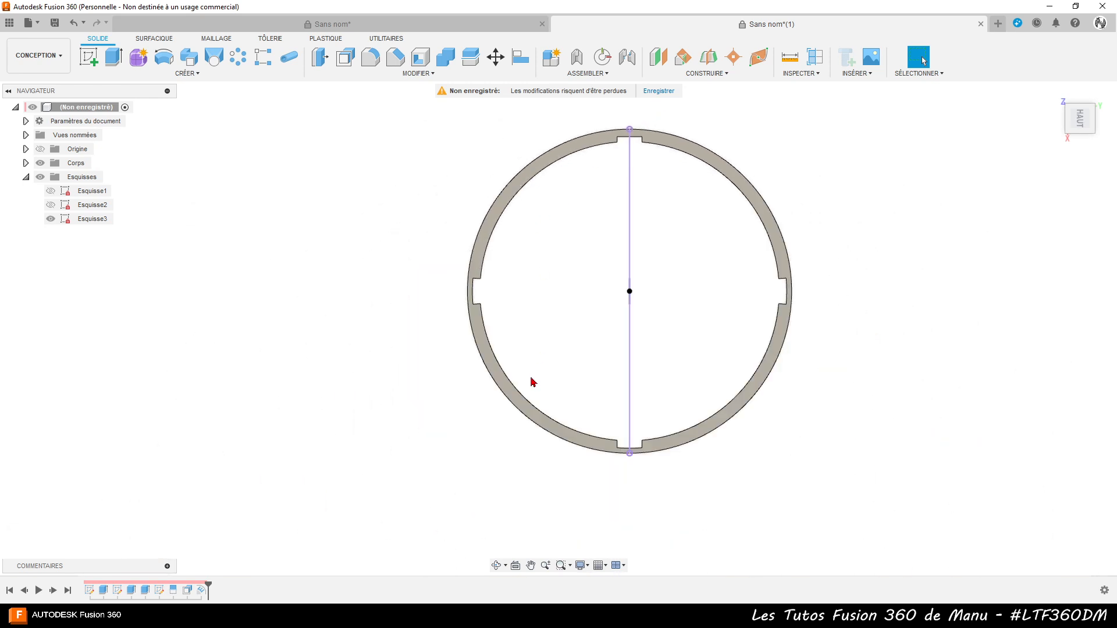
{"action": "scroll", "coordinate": [718, 560], "scroll_direction": "up", "scroll_amount": 4}
{"action": "scroll", "coordinate": [861, 270], "scroll_direction": "up", "scroll_amount": 3}
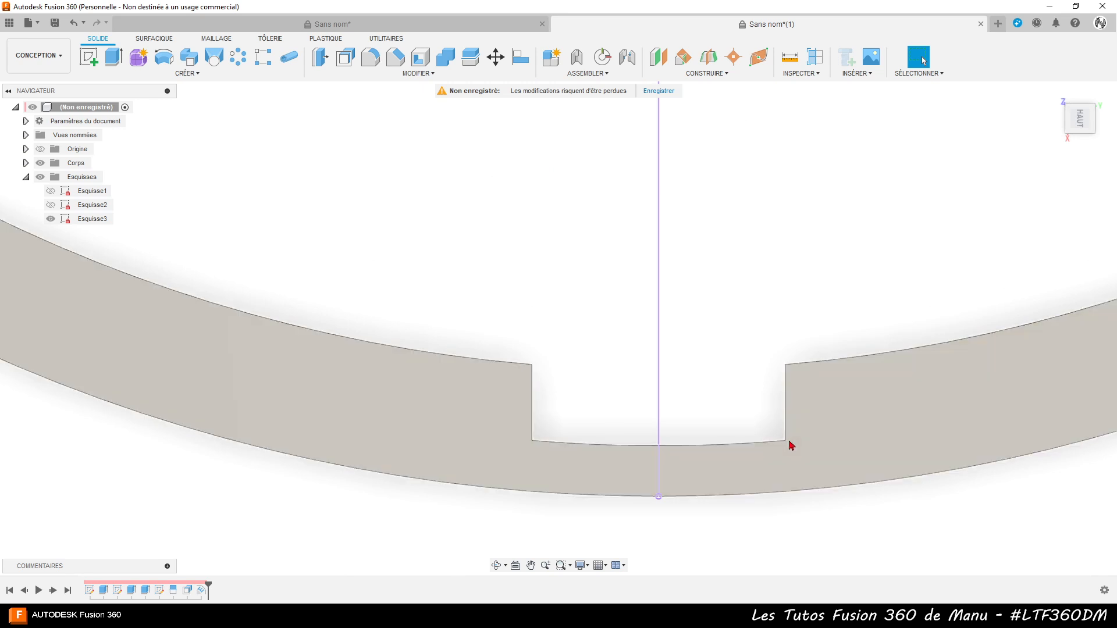
{"action": "scroll", "coordinate": [581, 489], "scroll_direction": "down", "scroll_amount": 5}
{"action": "scroll", "coordinate": [411, 251], "scroll_direction": "up", "scroll_amount": 4}
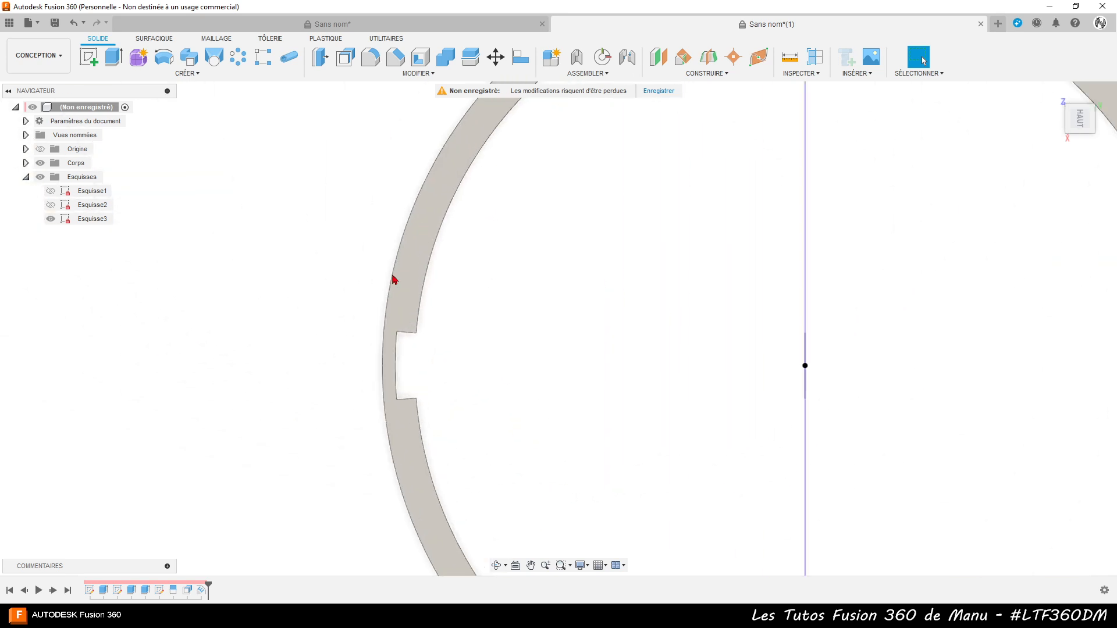
{"action": "scroll", "coordinate": [489, 384], "scroll_direction": "up", "scroll_amount": 5}
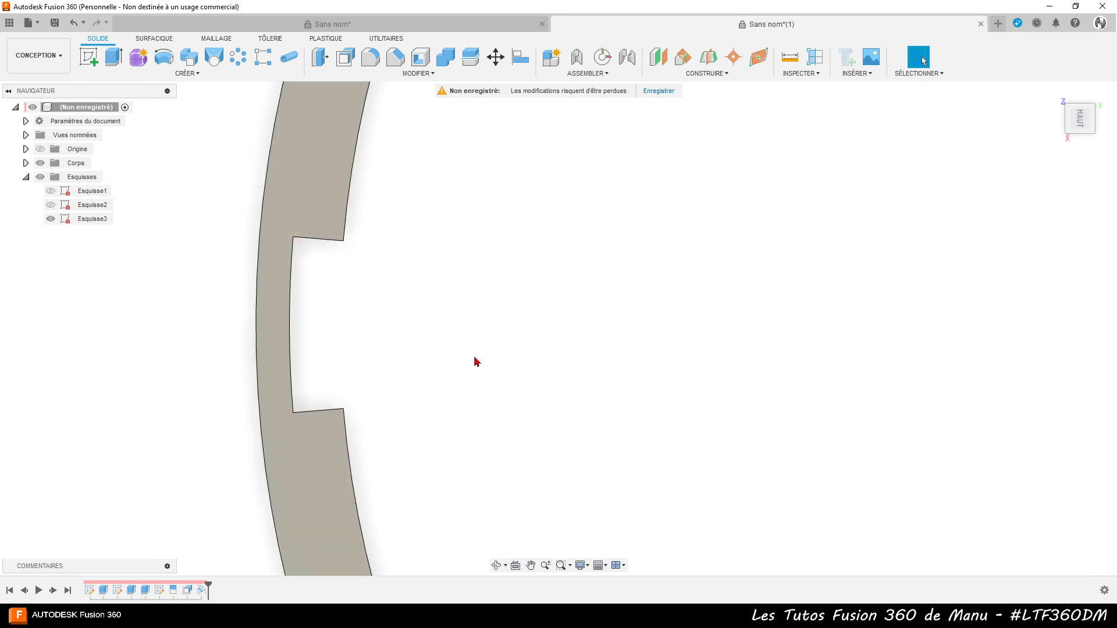
{"action": "scroll", "coordinate": [142, 377], "scroll_direction": "down", "scroll_amount": 8}
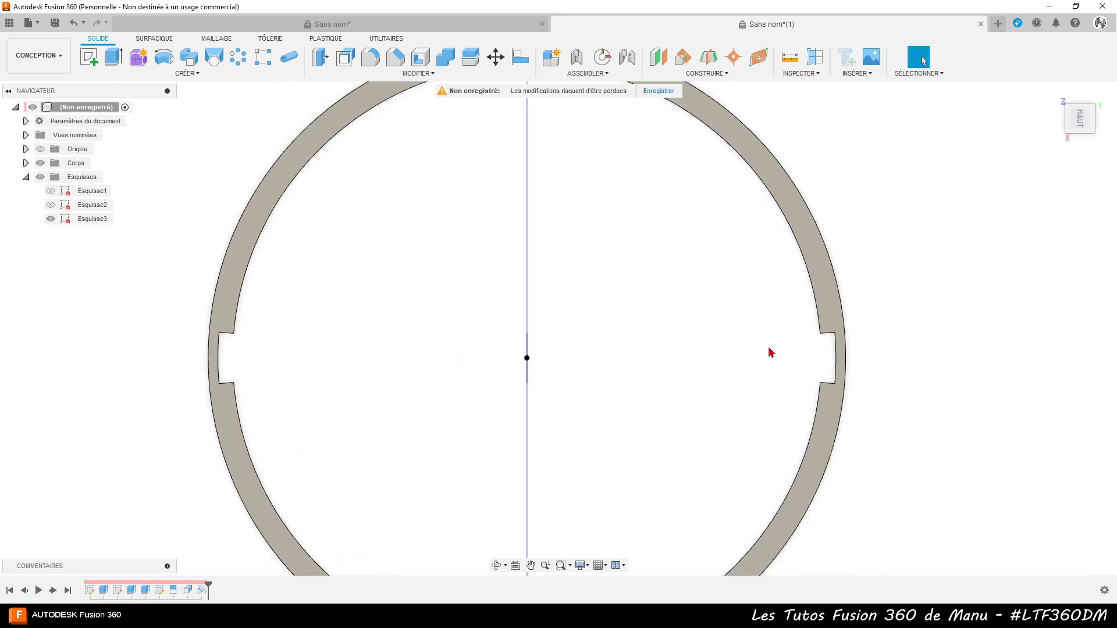
{"action": "scroll", "coordinate": [855, 363], "scroll_direction": "up", "scroll_amount": 10}
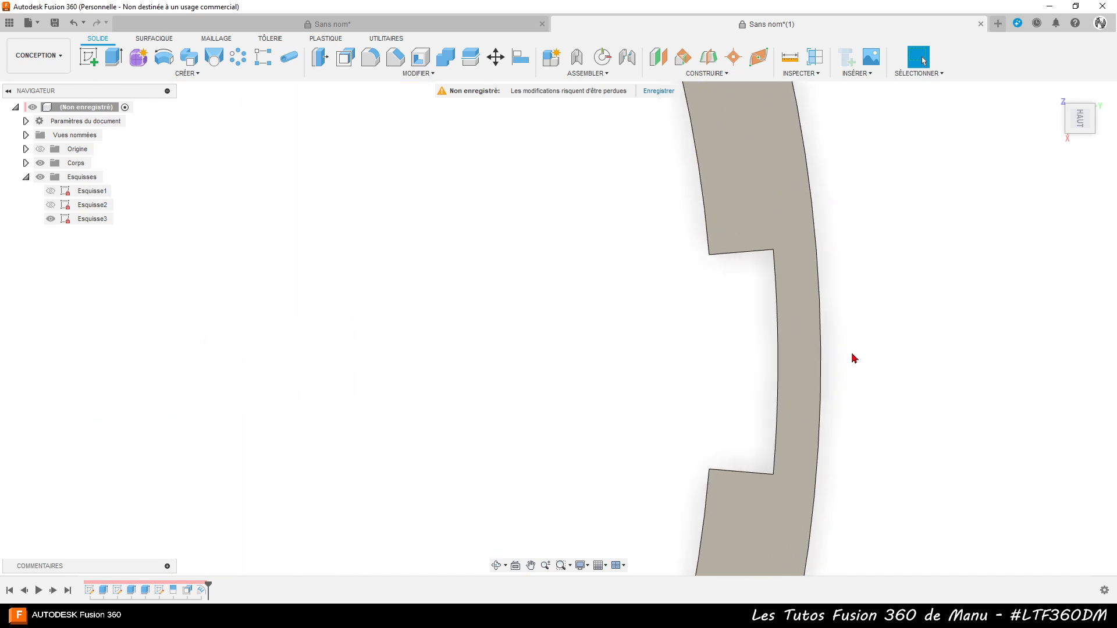
{"action": "scroll", "coordinate": [854, 358], "scroll_direction": "down", "scroll_amount": 10}
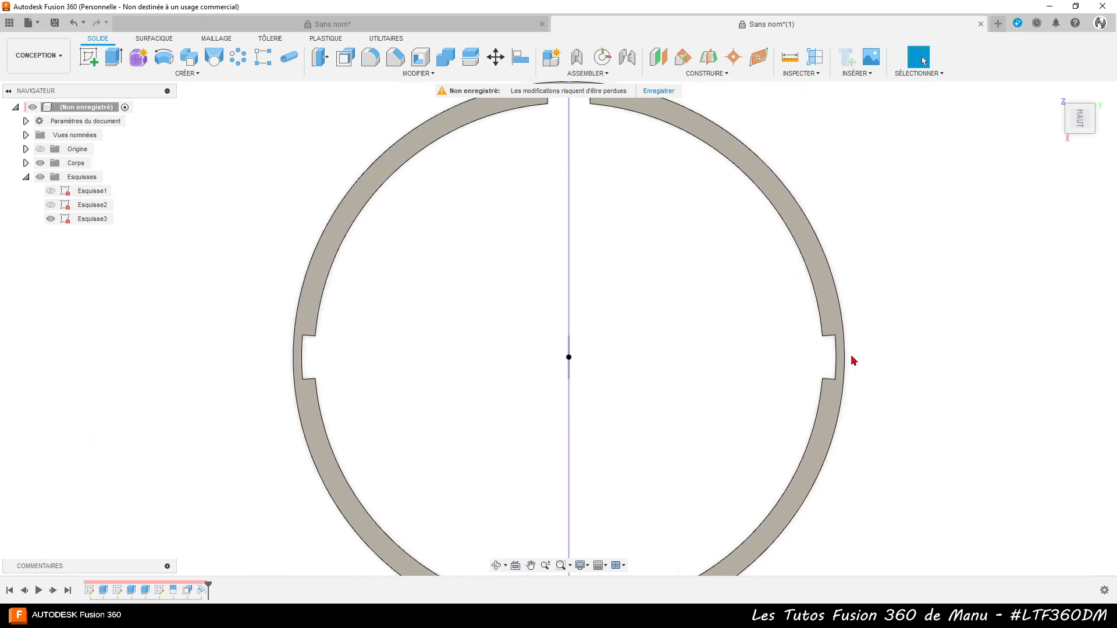
{"action": "scroll", "coordinate": [410, 205], "scroll_direction": "down", "scroll_amount": 1}
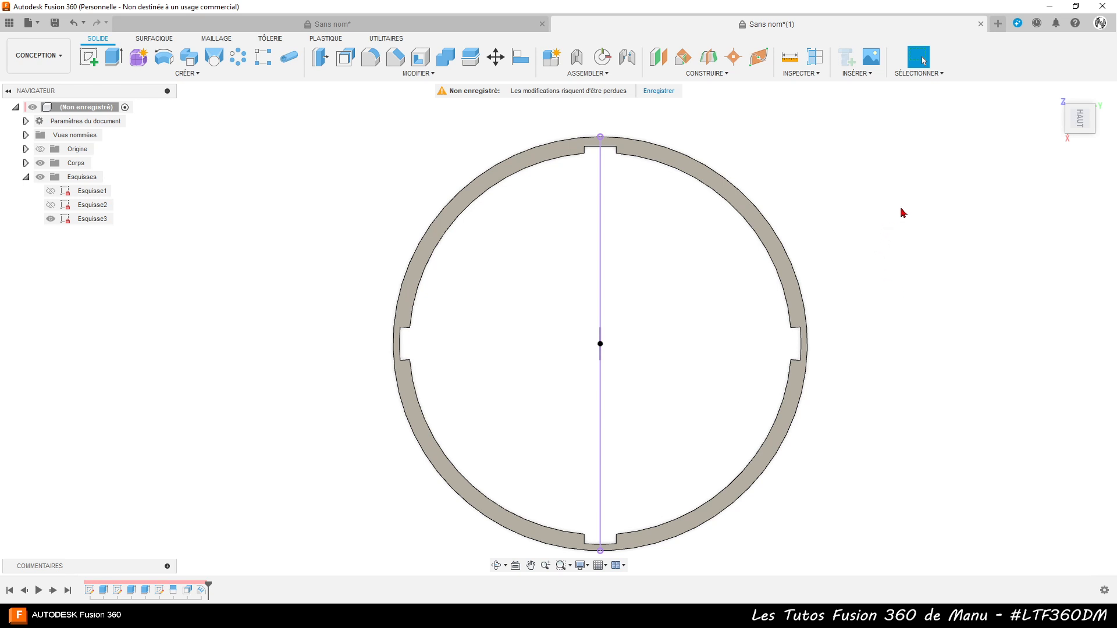
- In the other open design, construct a plane through the two slanted side edges of the inner conical face
{"action": "left_click", "coordinate": [368, 25]}
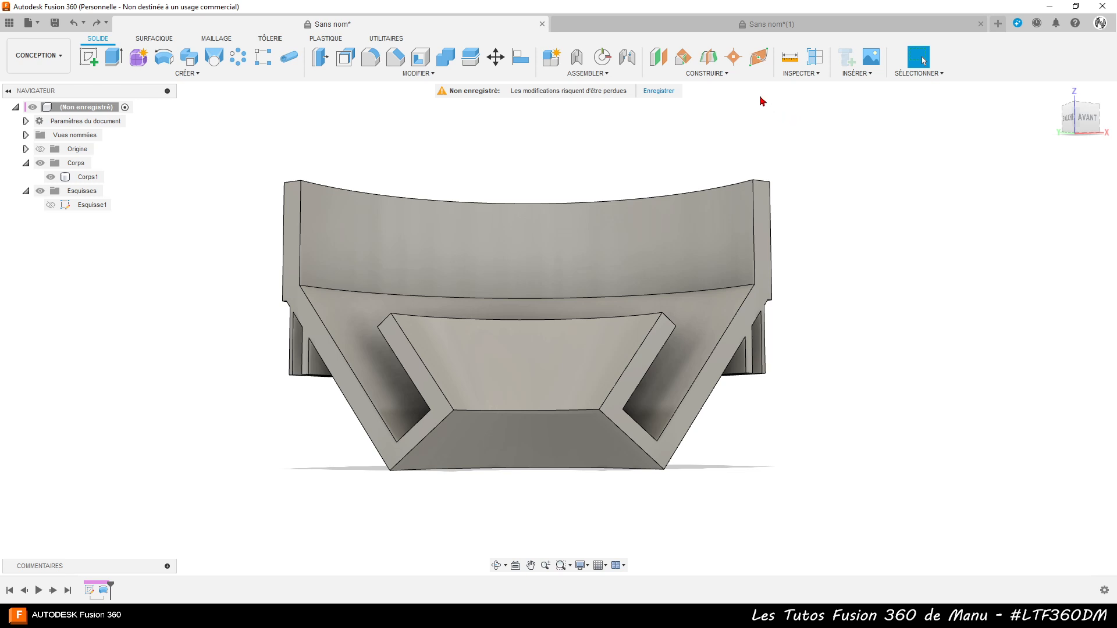
{"action": "left_click", "coordinate": [714, 76]}
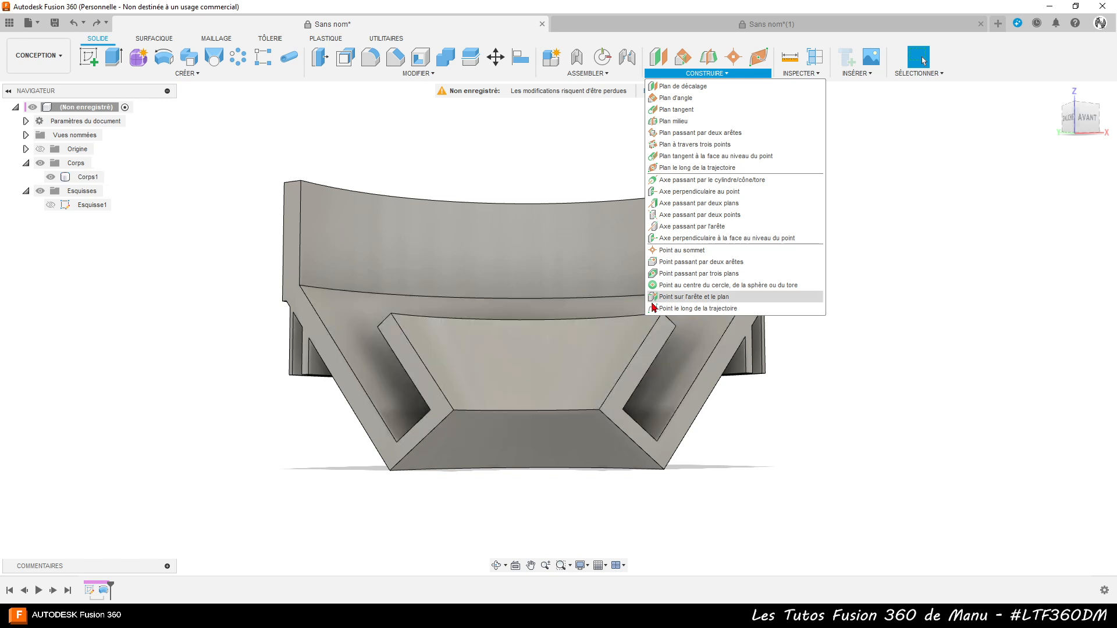
{"action": "left_click", "coordinate": [757, 137]}
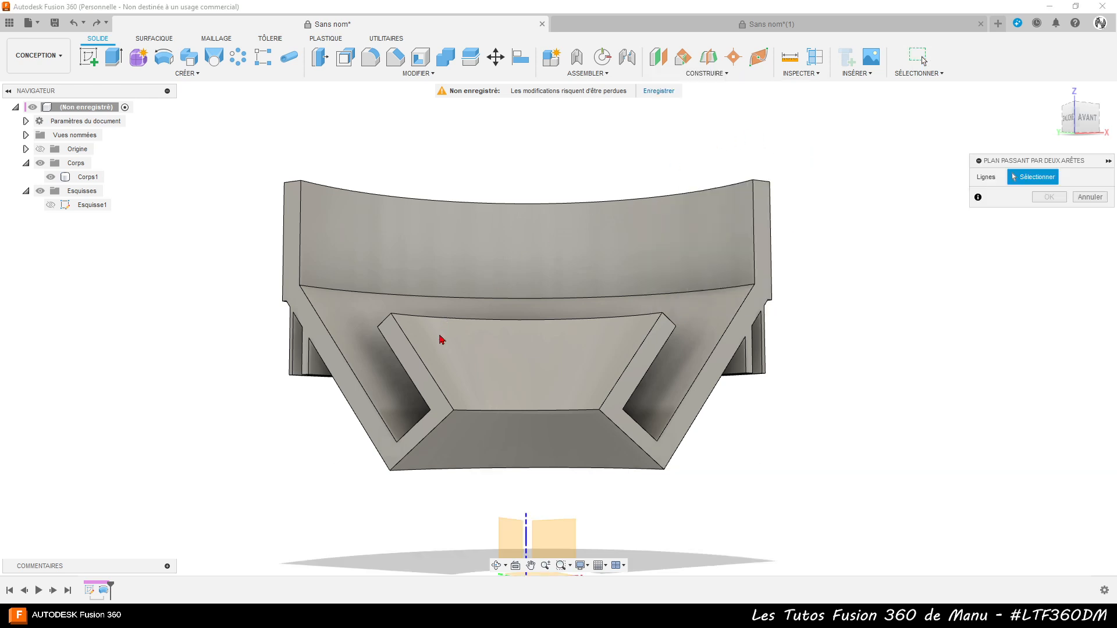
{"action": "left_click", "coordinate": [428, 381]}
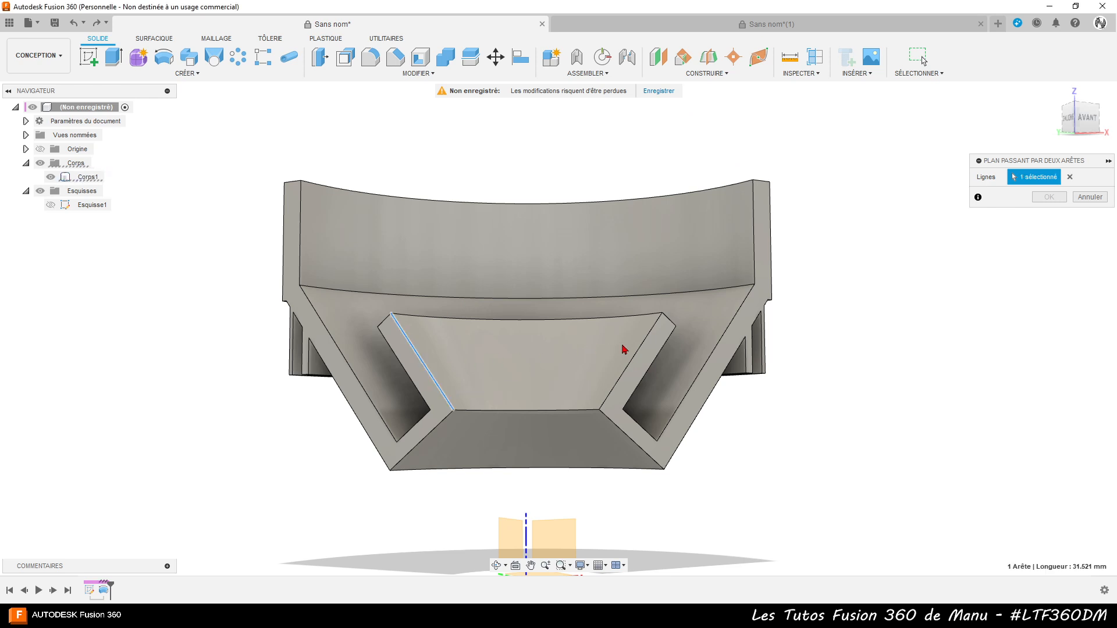
{"action": "left_click", "coordinate": [637, 353]}
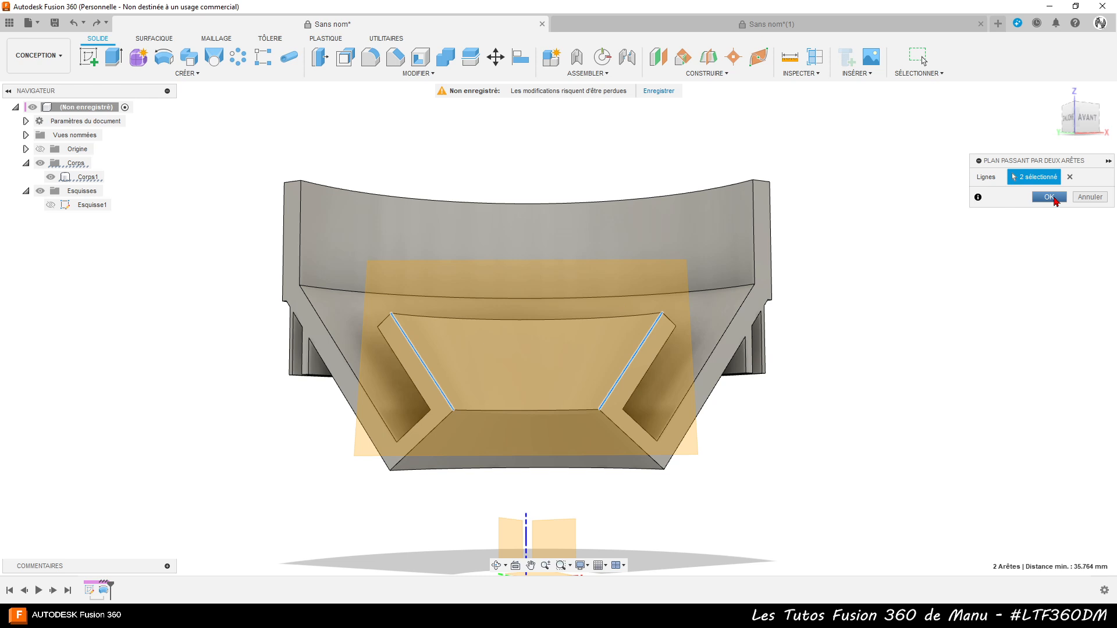
{"action": "left_click", "coordinate": [1051, 197]}
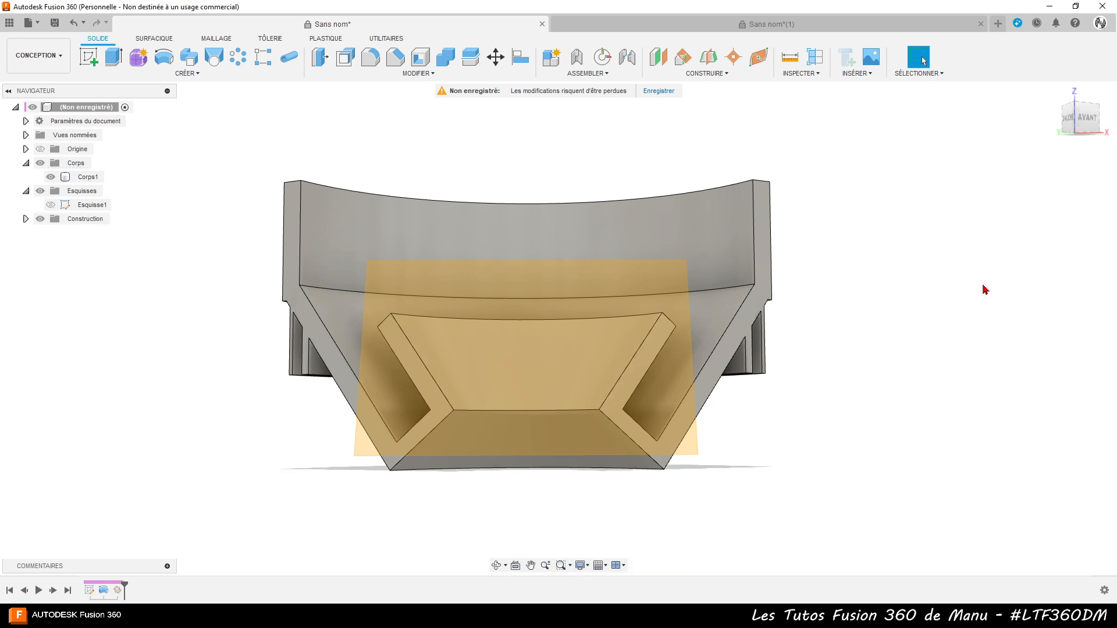
- Start a sketch on the new plane and project the body's two lowest outer corners and the inner conical face
{"action": "left_click", "coordinate": [539, 344]}
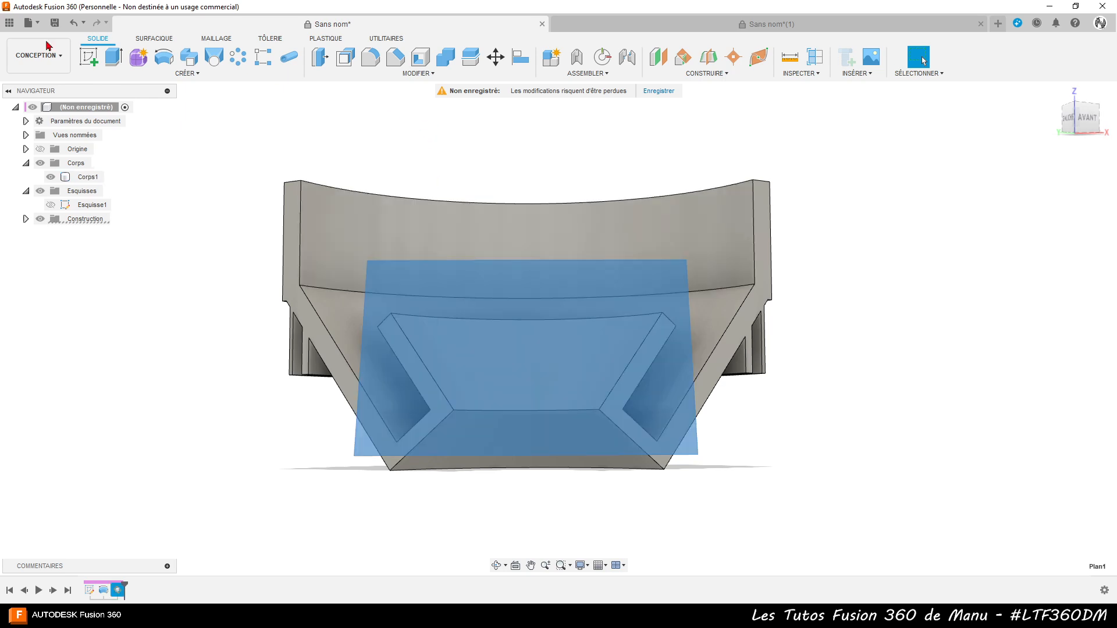
{"action": "left_click", "coordinate": [89, 57]}
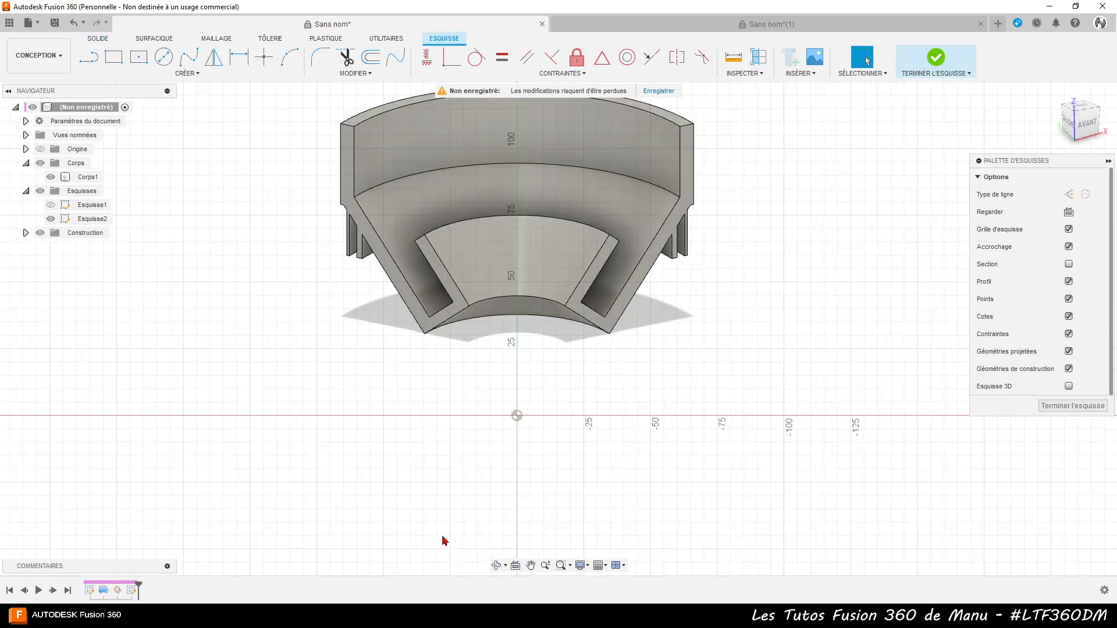
{"action": "left_click", "coordinate": [426, 249]}
{"action": "scroll", "coordinate": [487, 182], "scroll_direction": "up", "scroll_amount": 2}
{"action": "scroll", "coordinate": [499, 255], "scroll_direction": "up", "scroll_amount": 2}
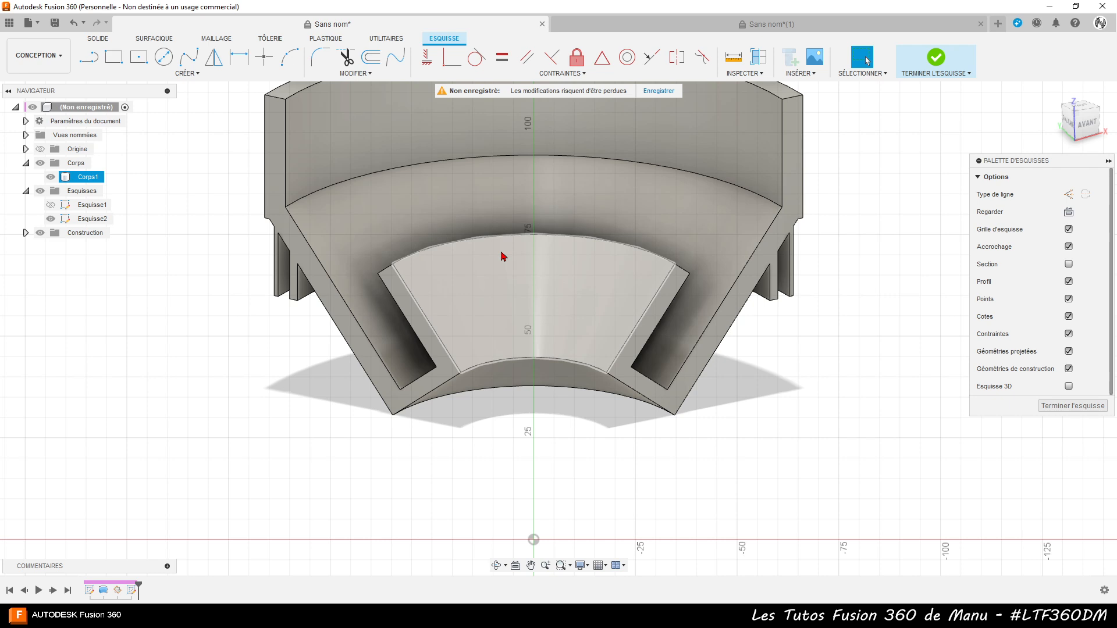
{"action": "key", "text": "p"}
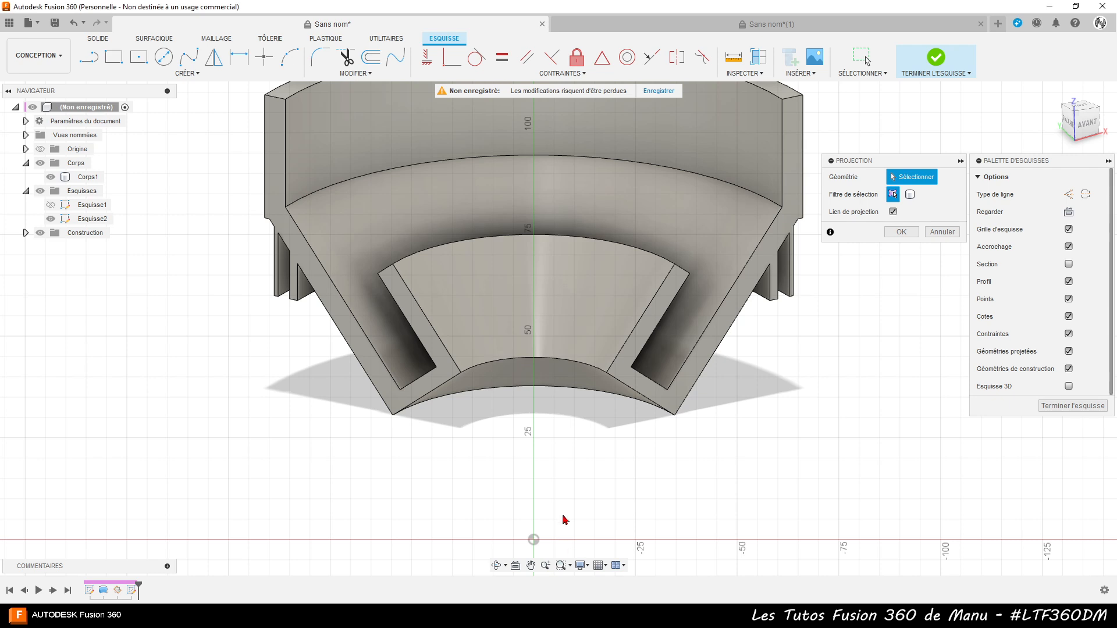
{"action": "left_click", "coordinate": [392, 416]}
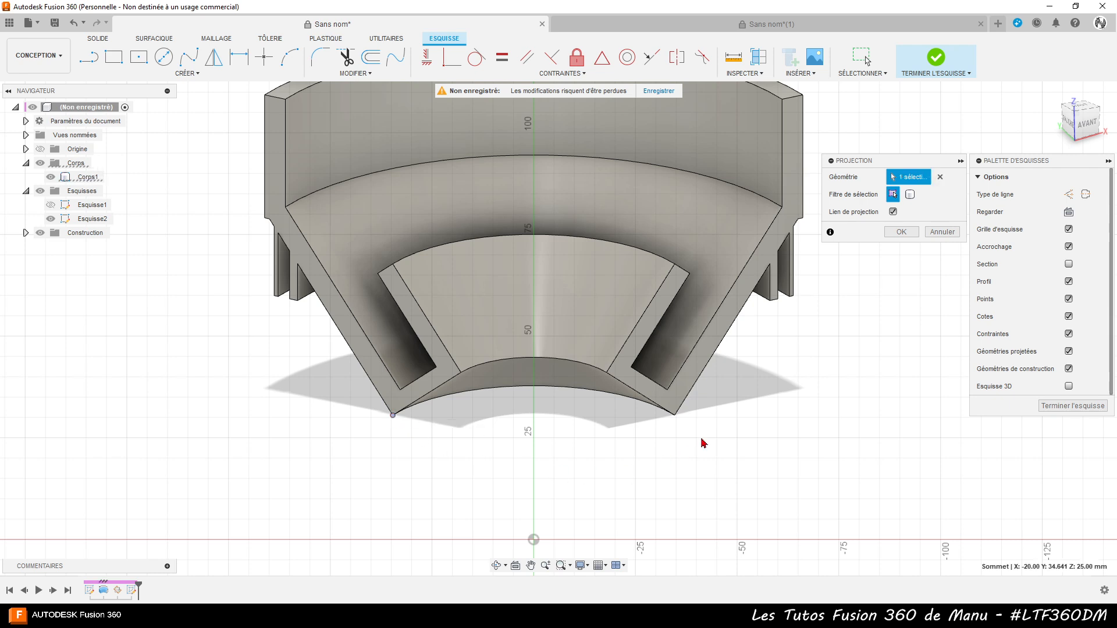
{"action": "left_click", "coordinate": [674, 417]}
{"action": "left_click", "coordinate": [601, 299]}
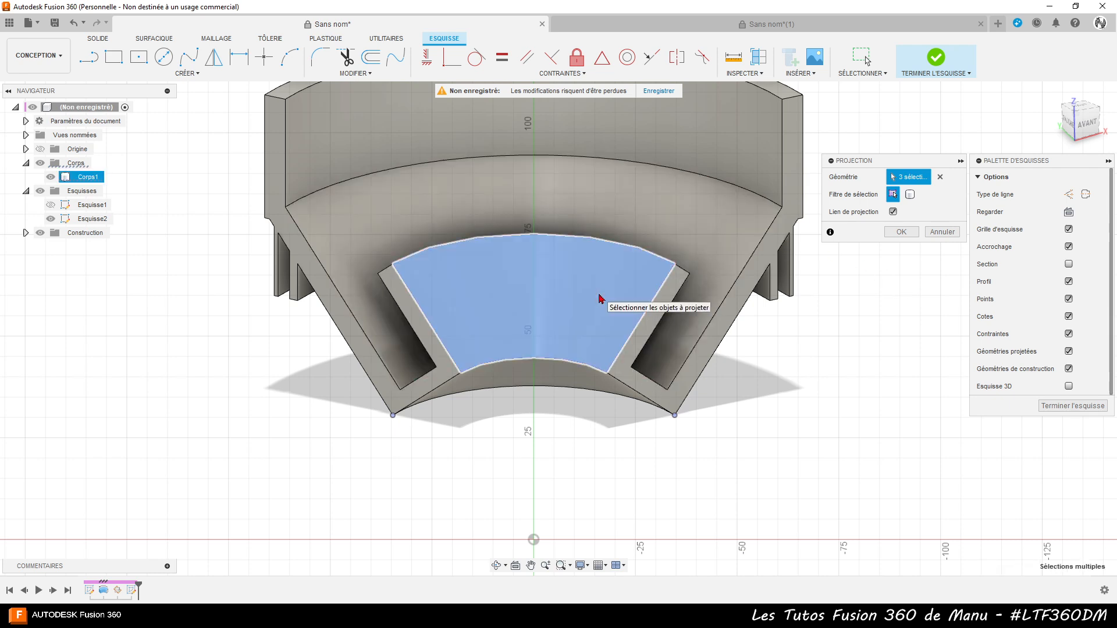
{"action": "left_click", "coordinate": [901, 232]}
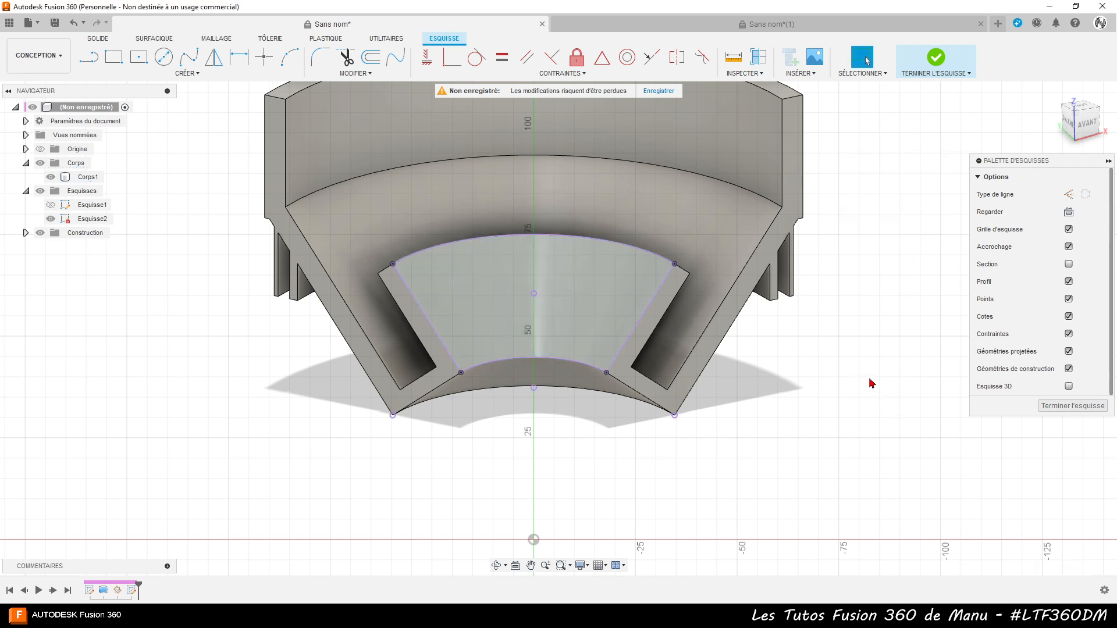
- Draw a line joining the two projected corners and a perpendicular line about 54 mm long upward from its midpoint
{"action": "left_click", "coordinate": [90, 61]}
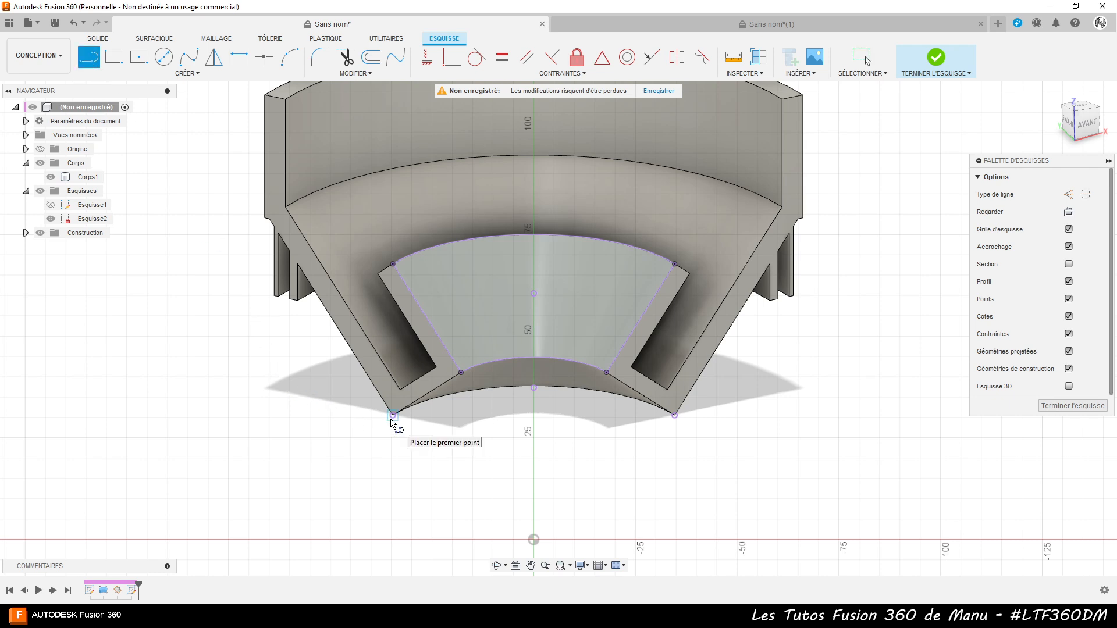
{"action": "left_click", "coordinate": [392, 416]}
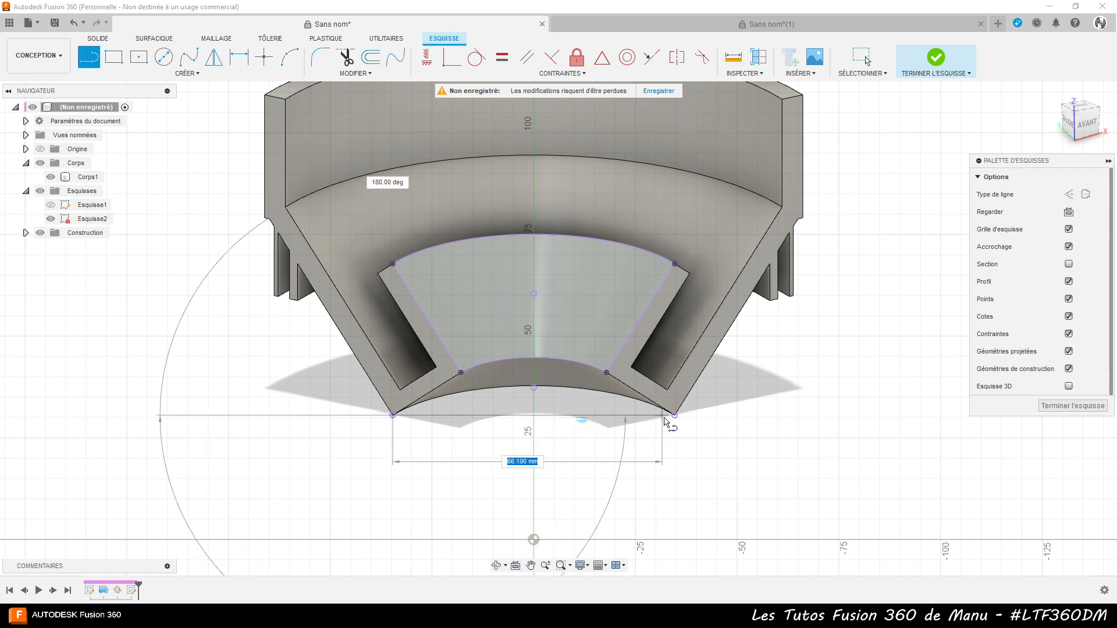
{"action": "left_click", "coordinate": [674, 416]}
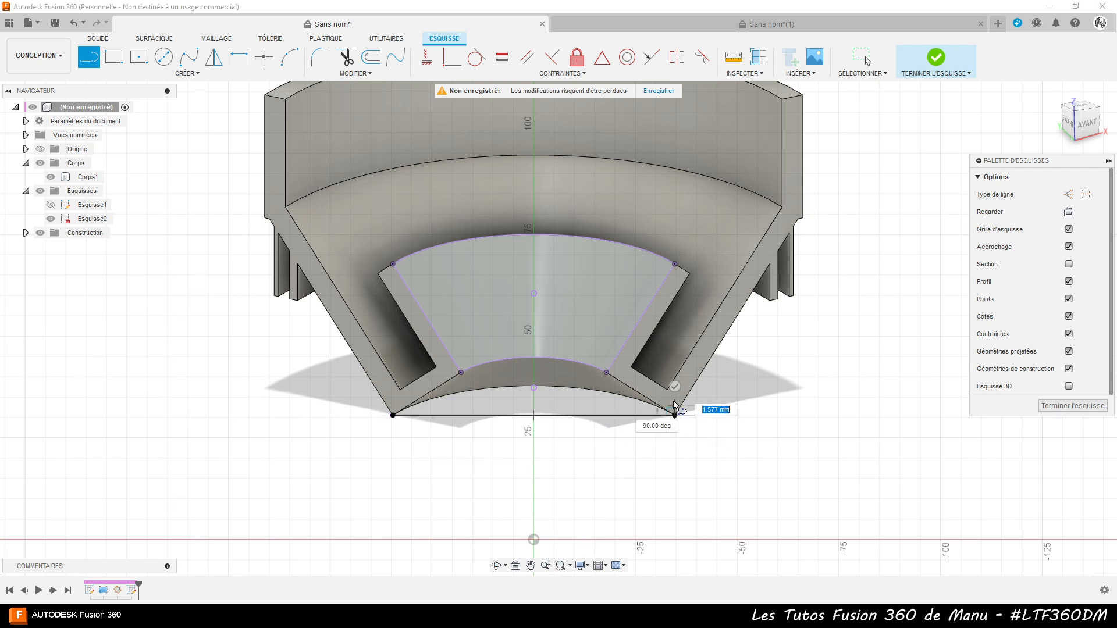
{"action": "key", "text": "Escape"}
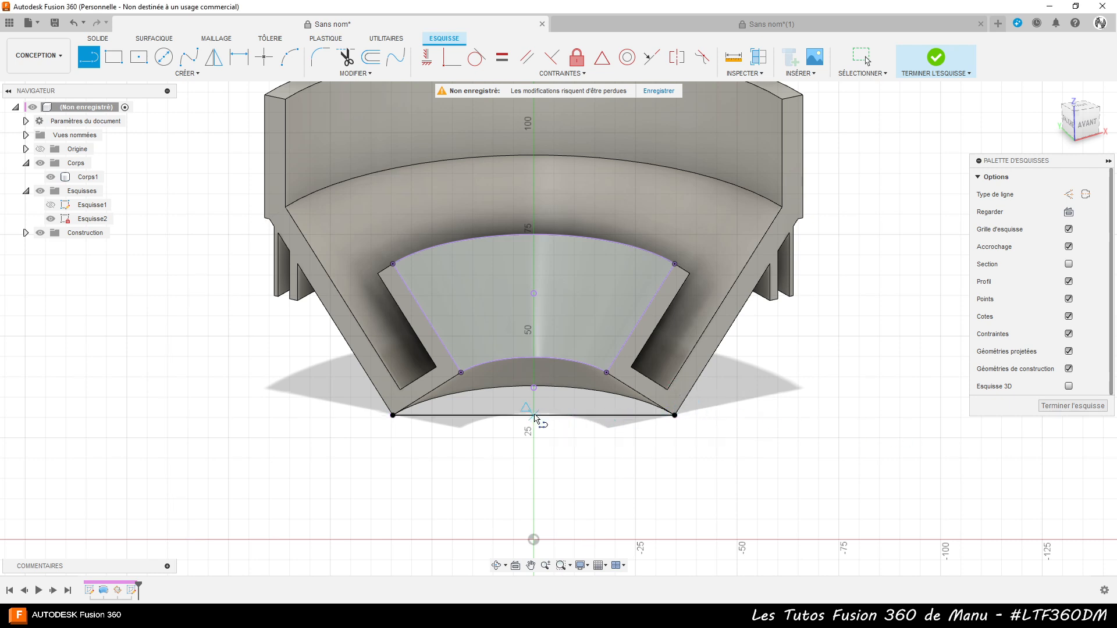
{"action": "left_click", "coordinate": [538, 417]}
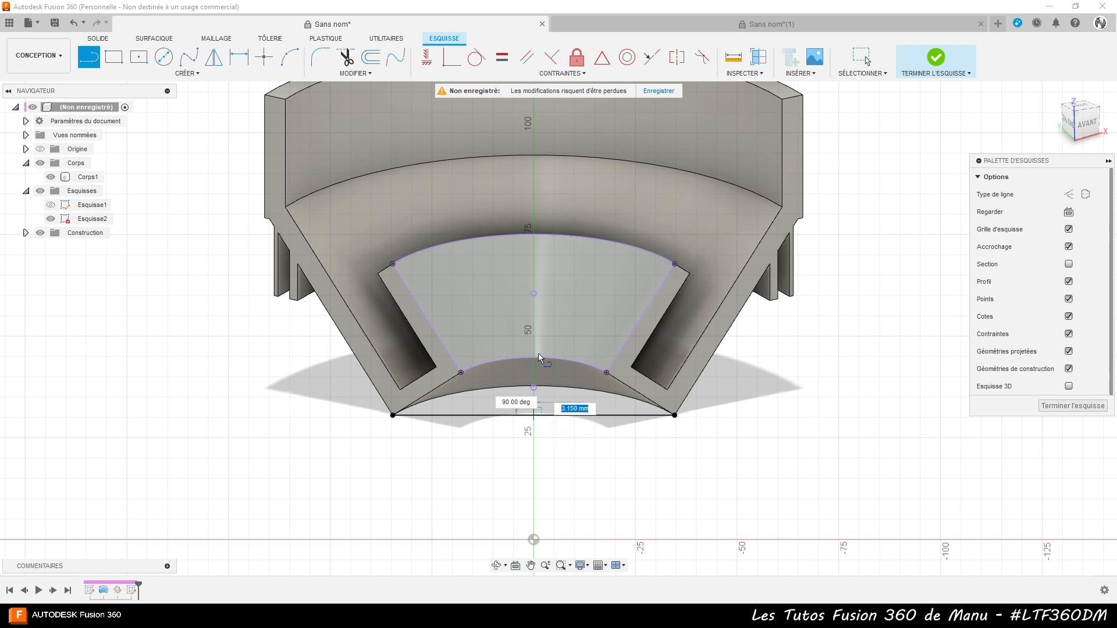
{"action": "left_click", "coordinate": [533, 193]}
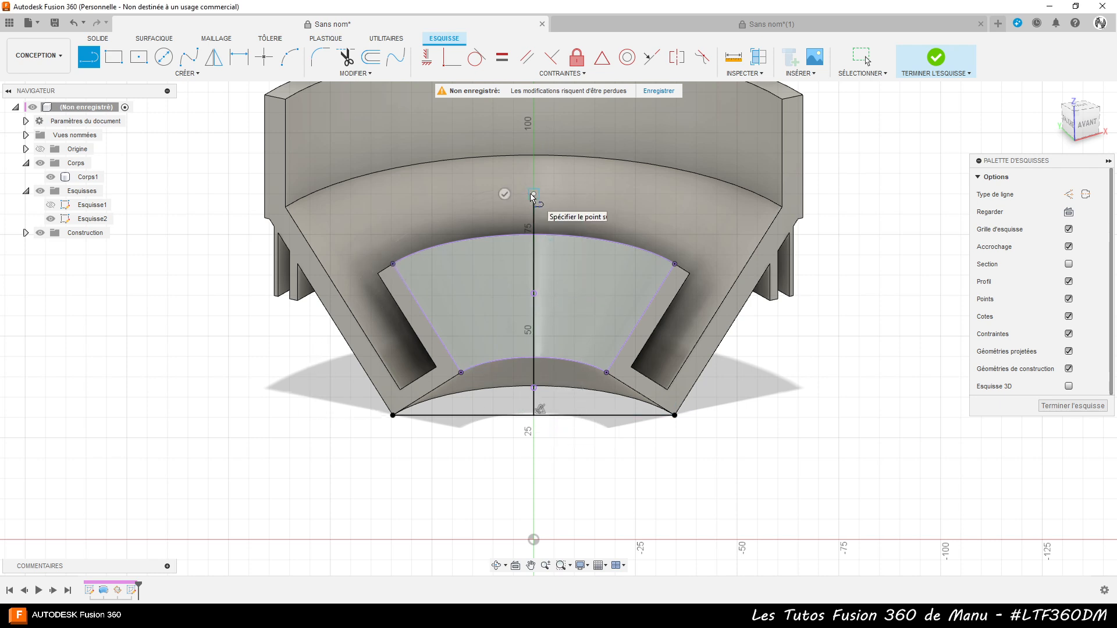
{"action": "key", "text": "Escape"}
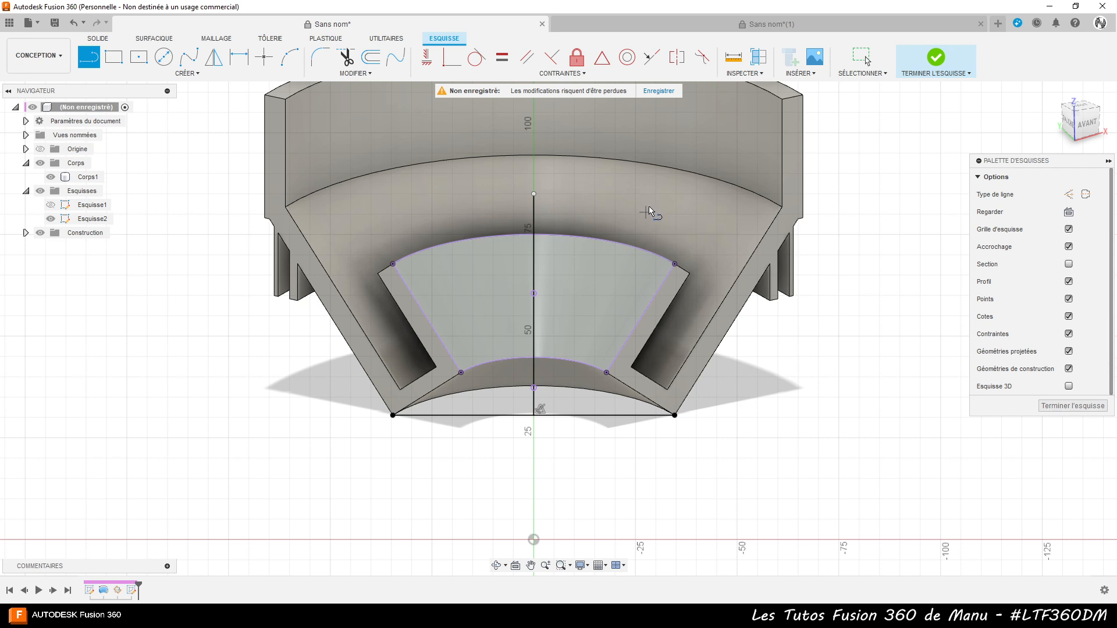
{"action": "key", "text": "Escape"}
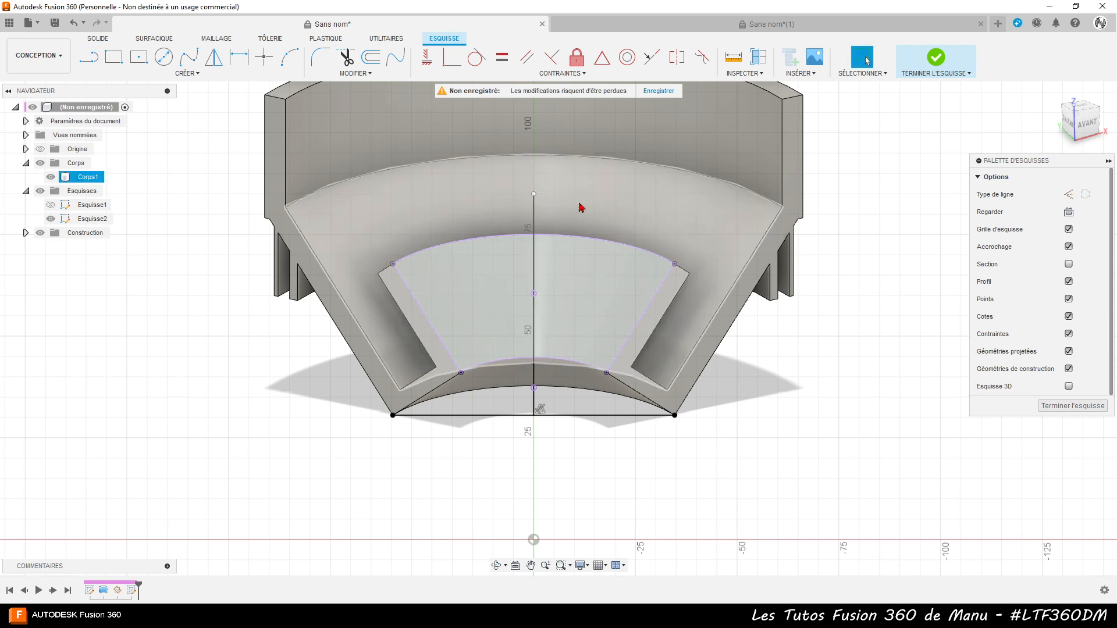
- Convert the vertical centre line and the horizontal base line to construction lines
{"action": "left_click", "coordinate": [534, 223]}
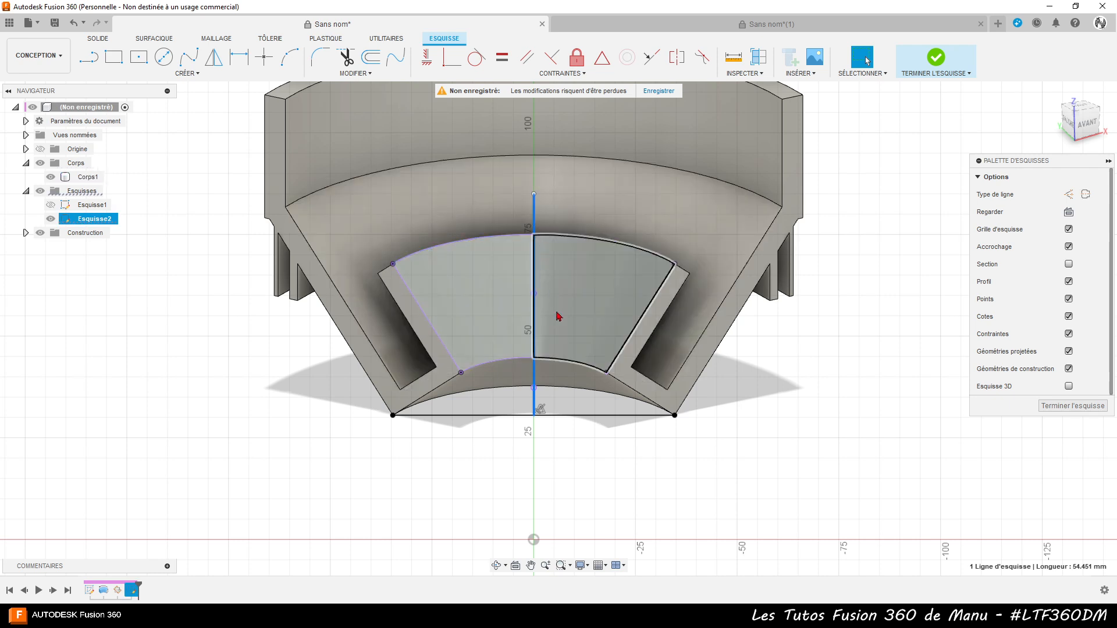
{"action": "left_click", "coordinate": [597, 416], "text": "shift"}
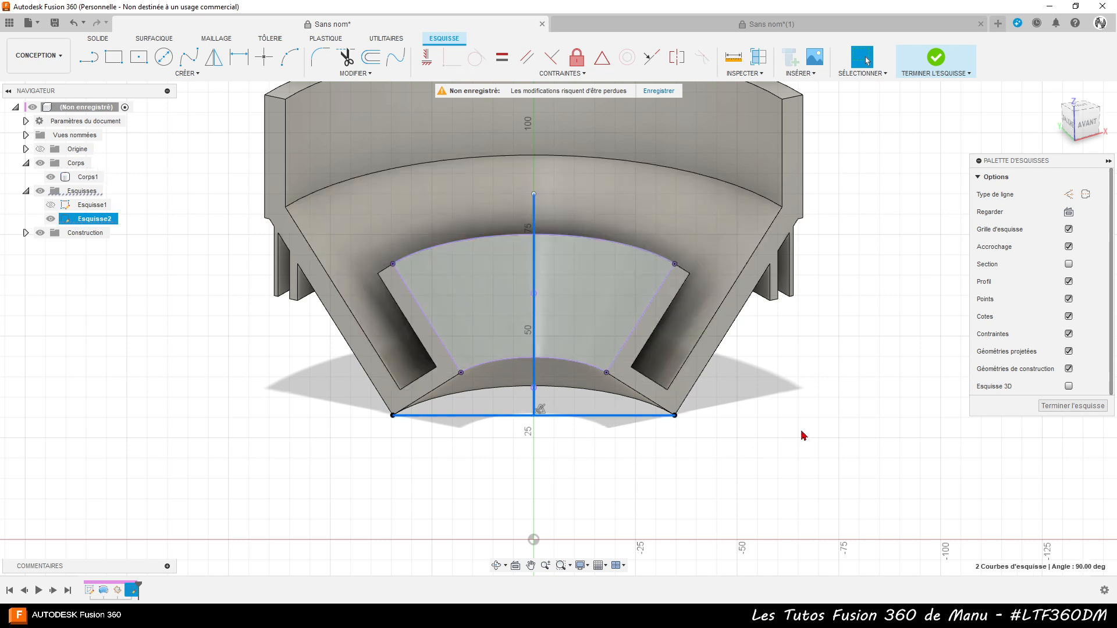
{"action": "key", "text": "x"}
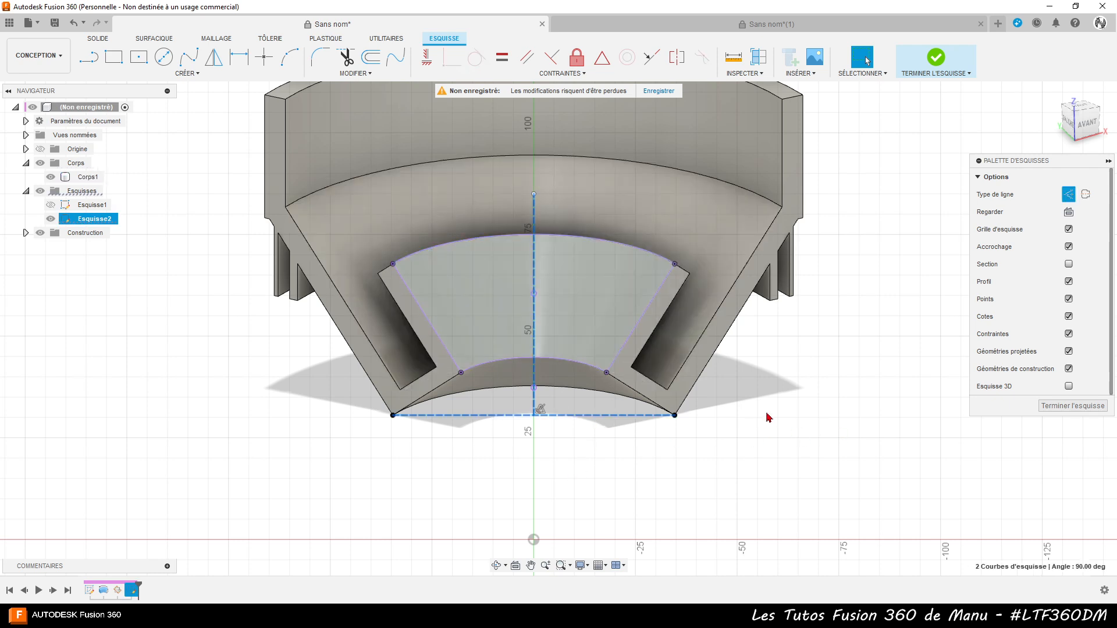
- Draw a 10 by 40 mm centre rectangle on the projected point along the vertical construction line within the conical face, and finish the sketch
{"action": "left_click", "coordinate": [769, 416]}
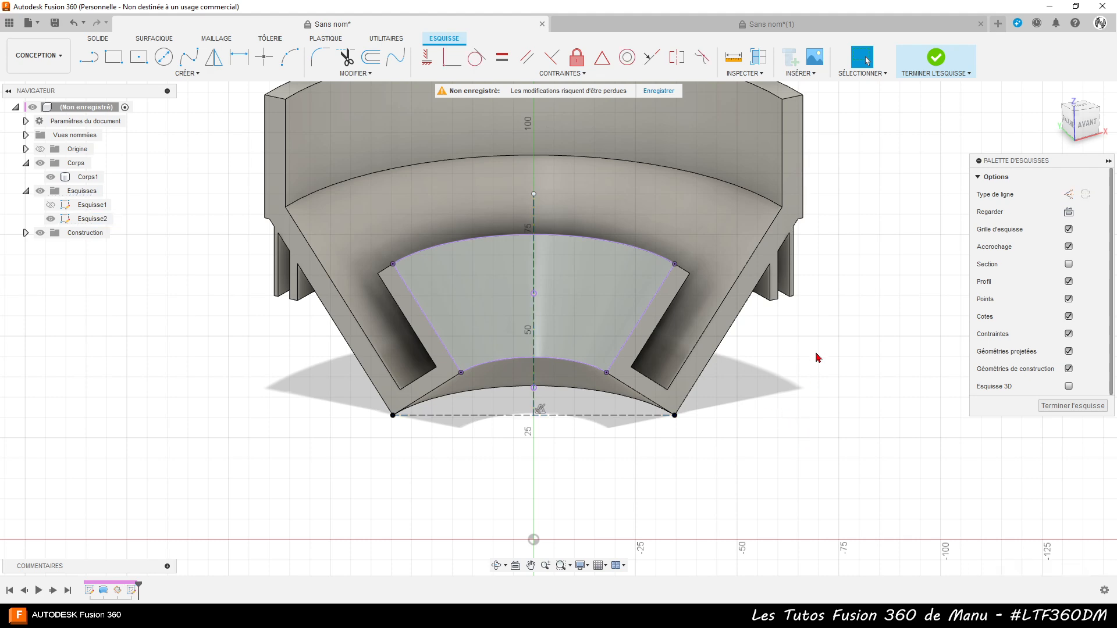
{"action": "scroll", "coordinate": [817, 358], "scroll_direction": "up", "scroll_amount": 2}
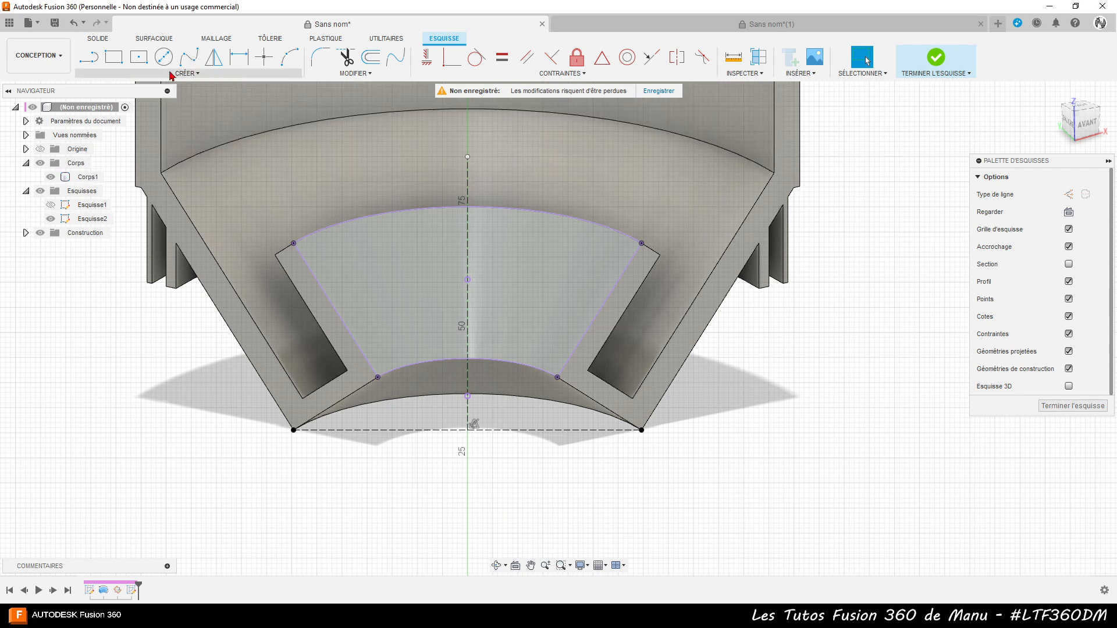
{"action": "left_click", "coordinate": [139, 58]}
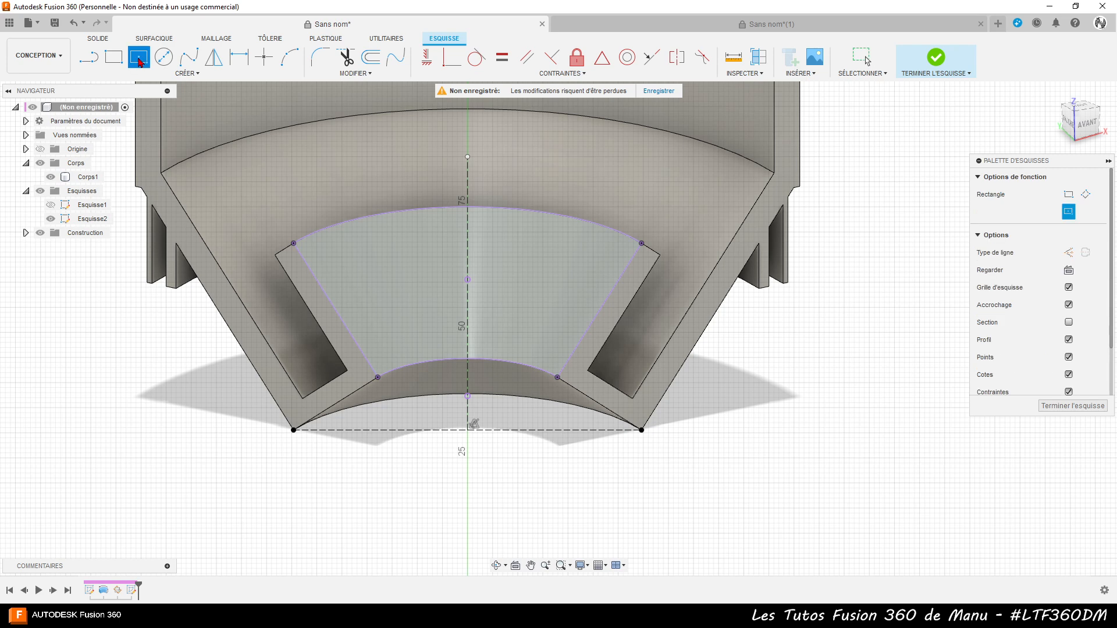
{"action": "left_click", "coordinate": [468, 281]}
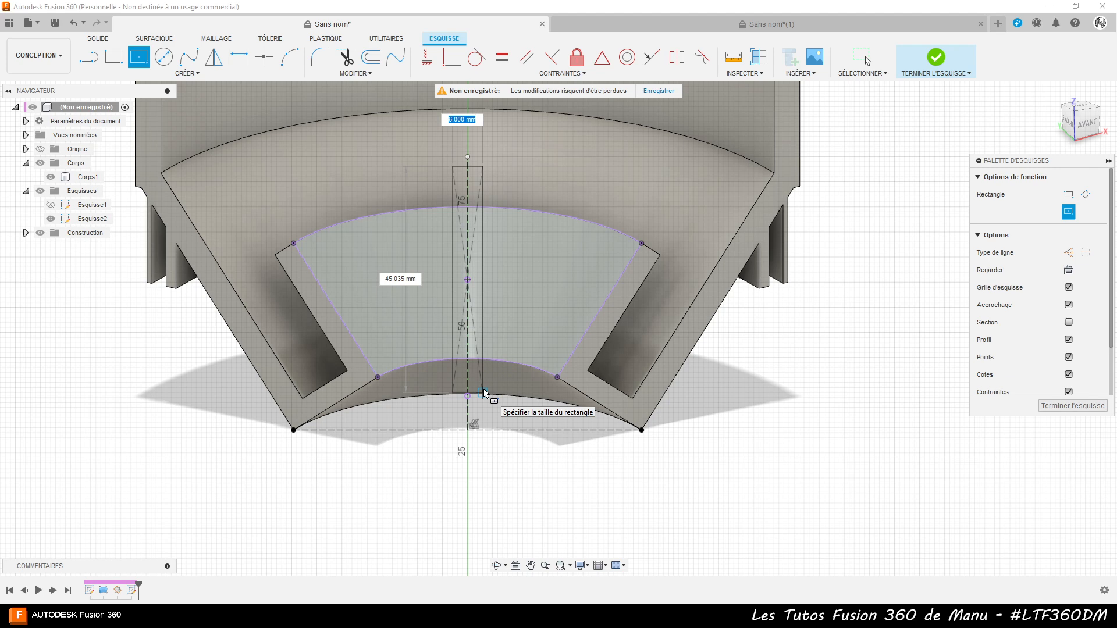
{"action": "type", "text": "10"}
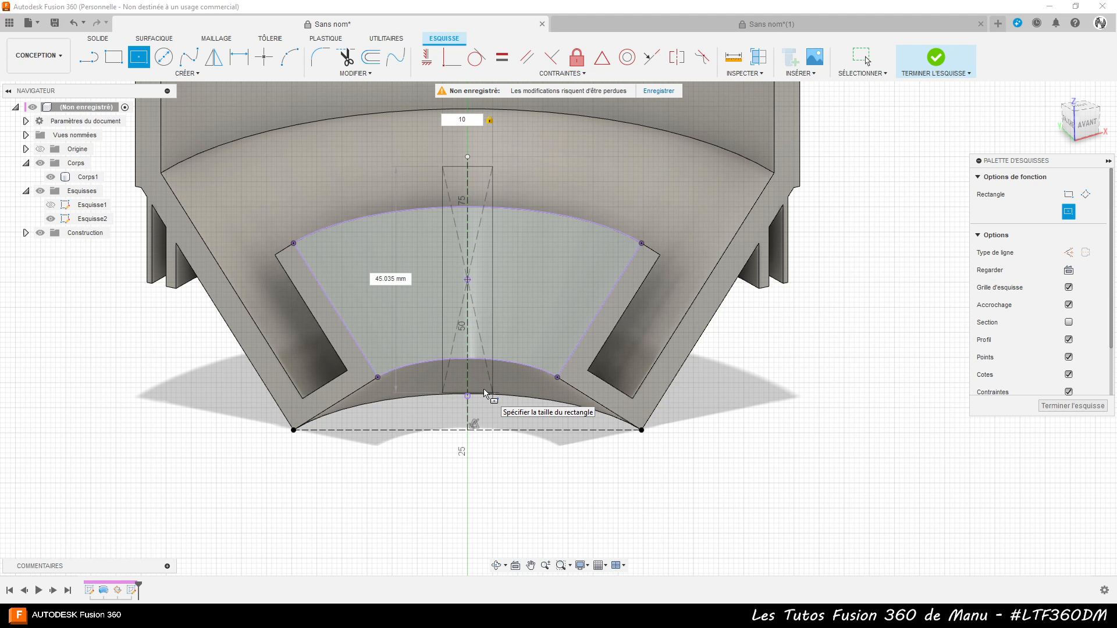
{"action": "key", "text": "Tab"}
{"action": "type", "text": "40"}
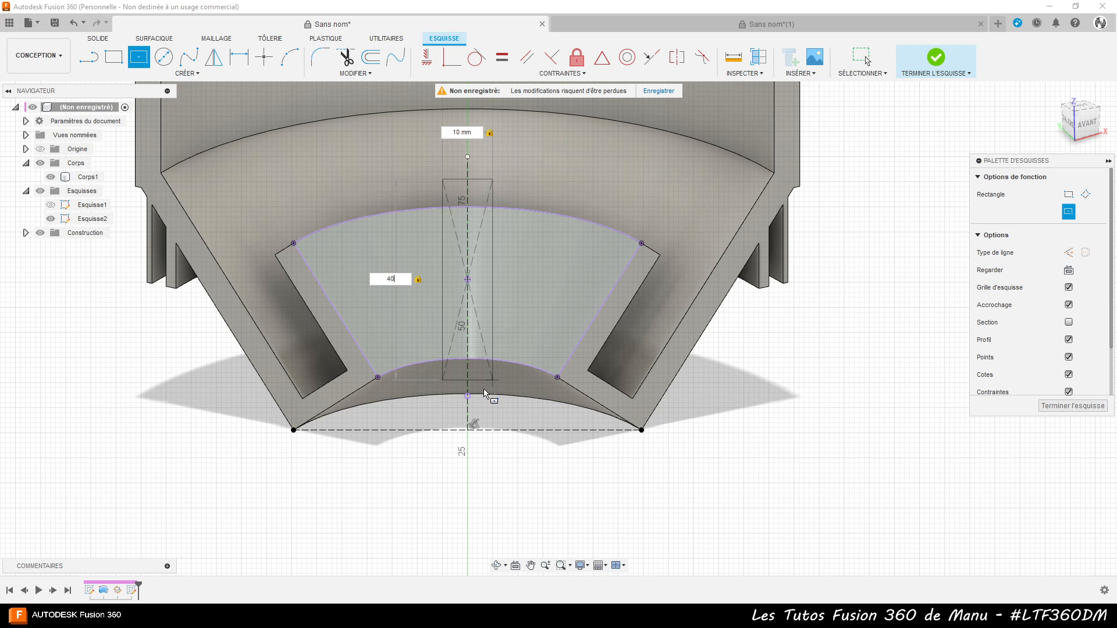
{"action": "key", "text": "Return"}
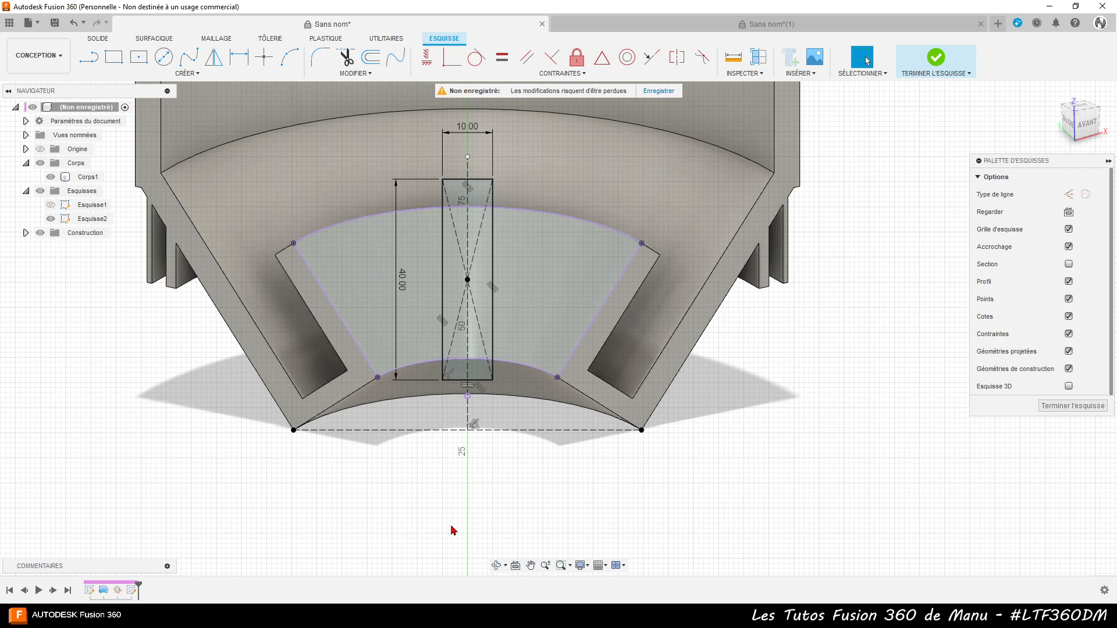
{"action": "middle_click_drag", "start_coordinate": [433, 495], "coordinate": [500, 511], "text": "shift"}
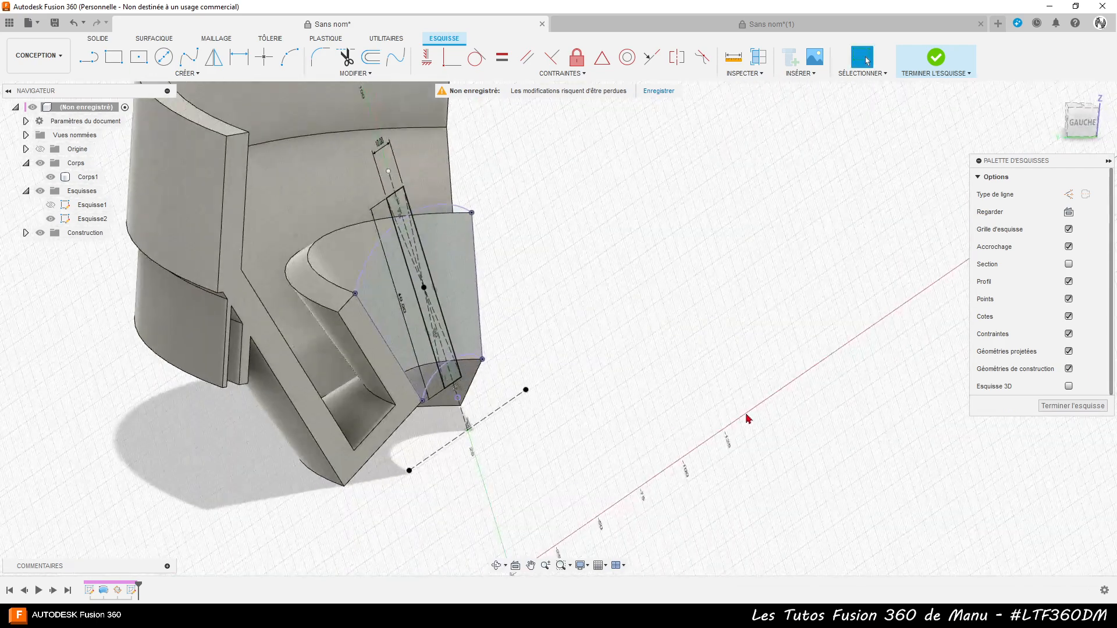
{"action": "left_click", "coordinate": [1057, 406]}
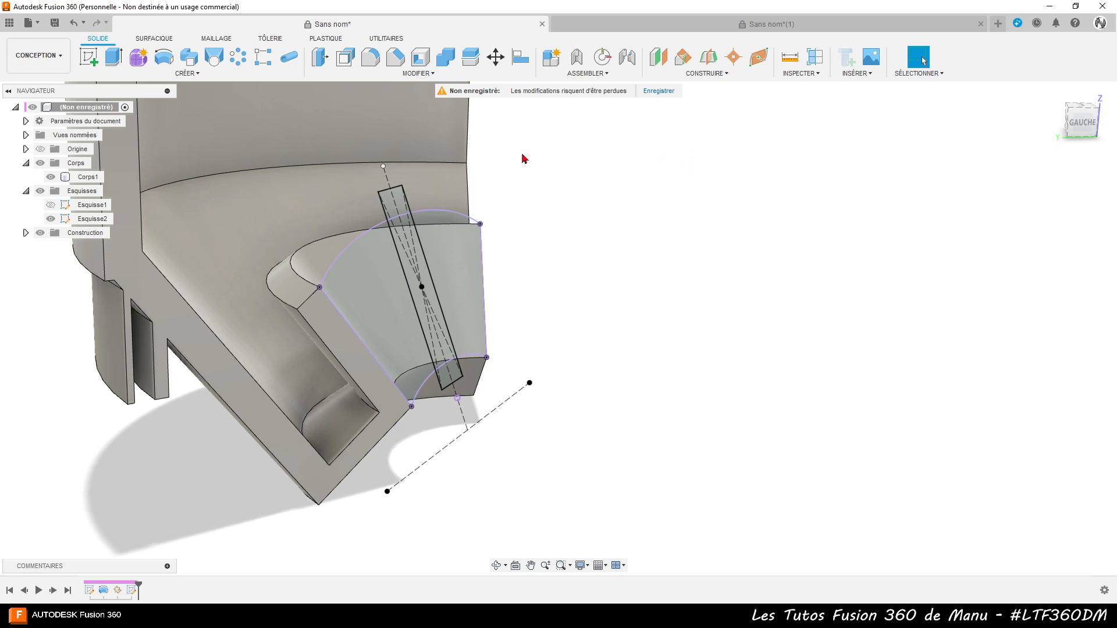
- Emboss the three rectangle profiles into the inner conical face with the engrave effect at a depth of 3 mm
{"action": "left_click", "coordinate": [187, 75]}
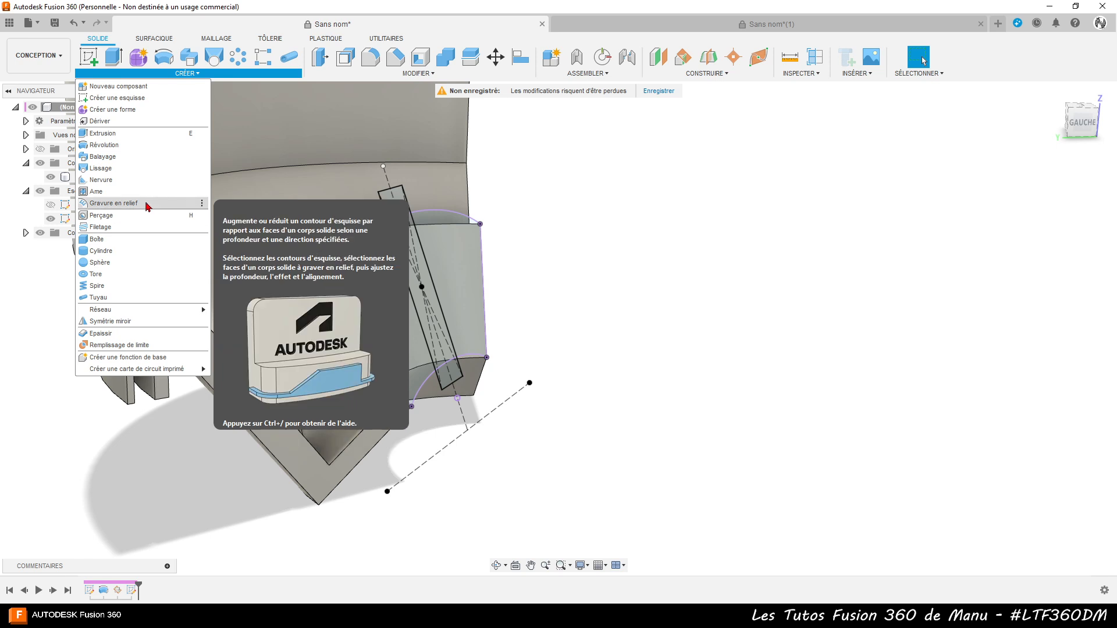
{"action": "left_click", "coordinate": [114, 203]}
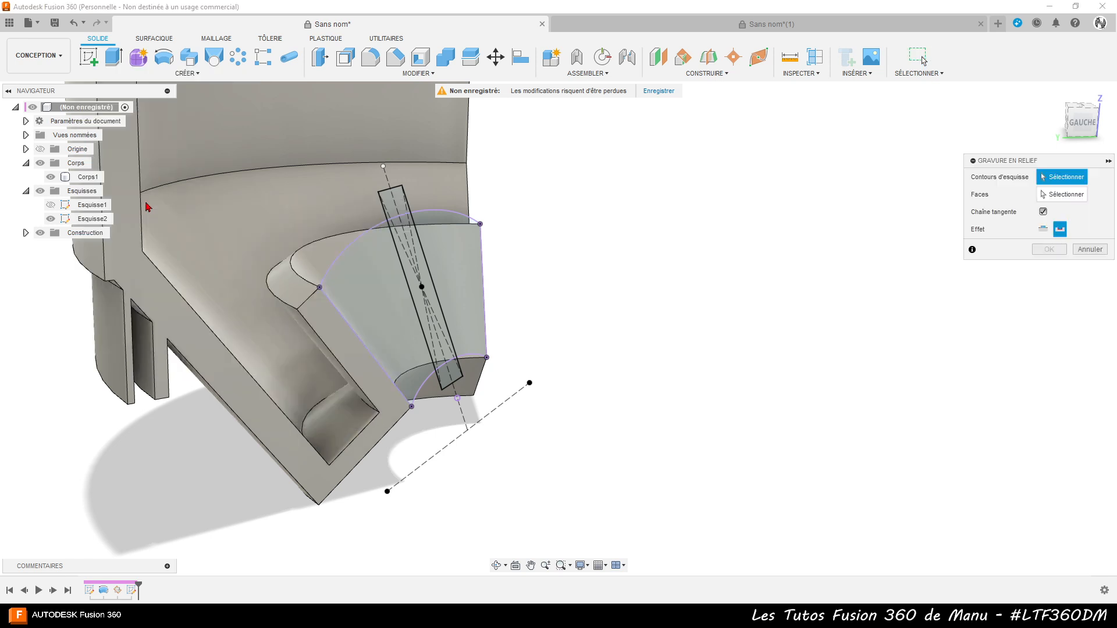
{"action": "left_click", "coordinate": [394, 210]}
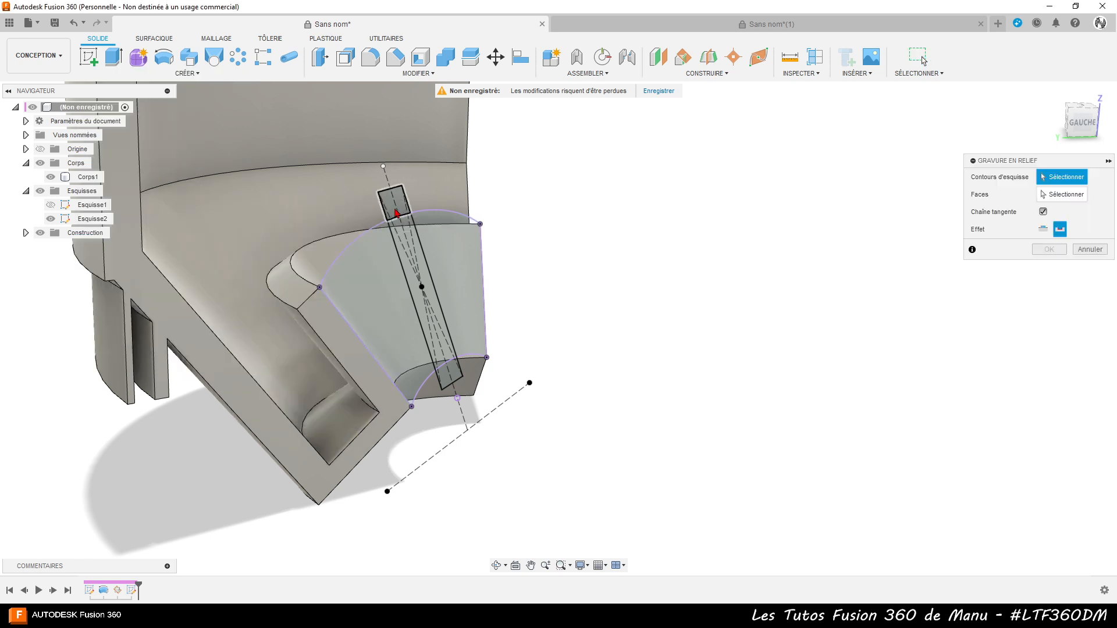
{"action": "left_click", "coordinate": [397, 231]}
{"action": "left_click", "coordinate": [455, 377]}
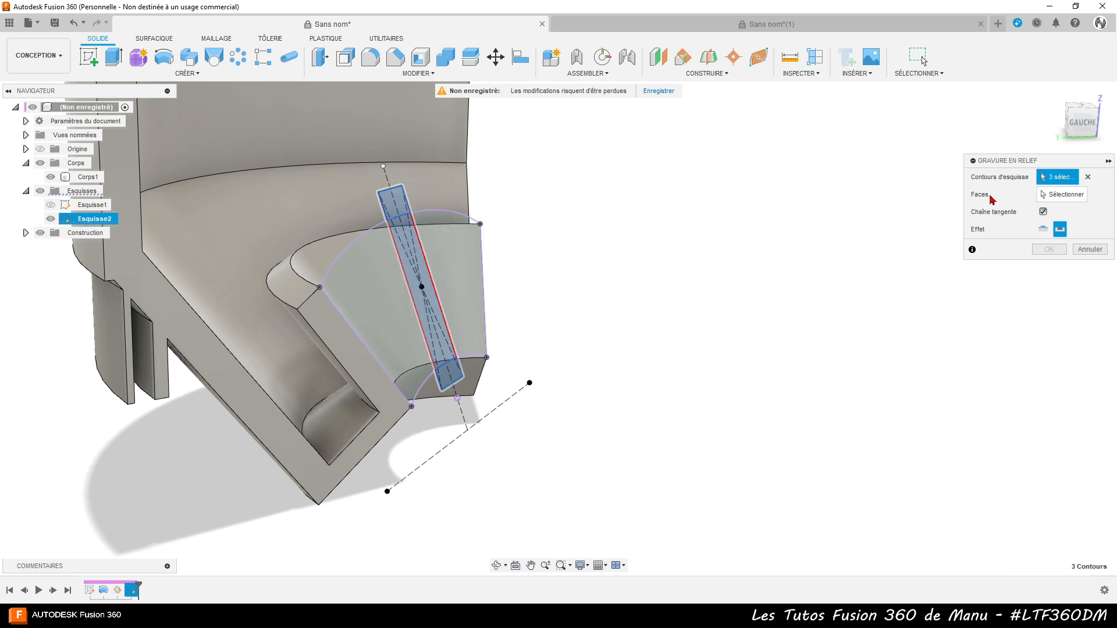
{"action": "left_click", "coordinate": [1061, 194]}
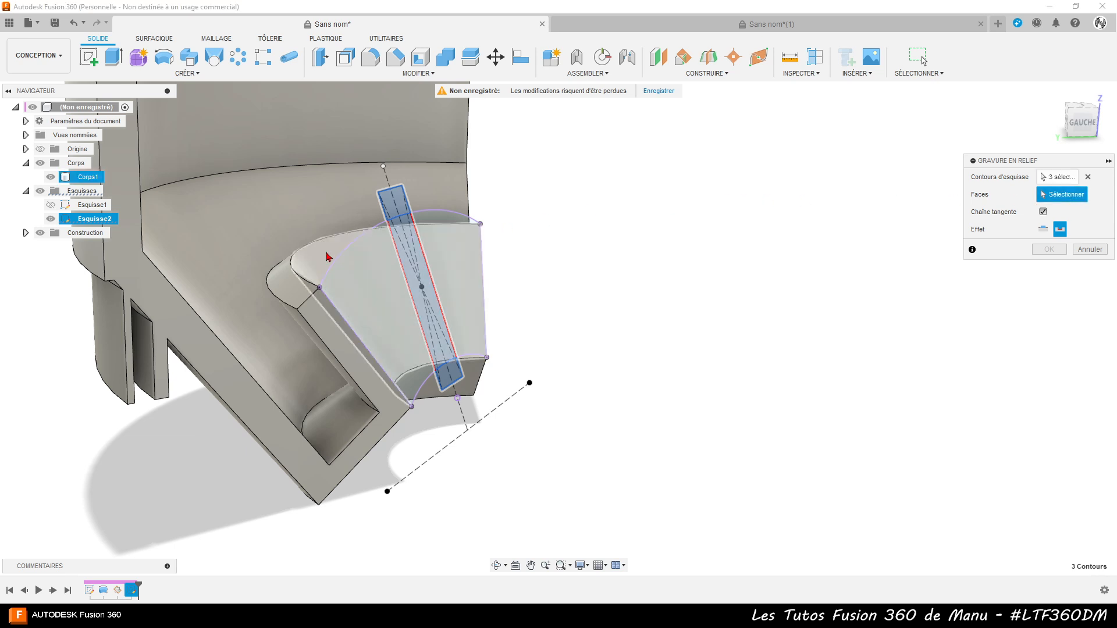
{"action": "left_click", "coordinate": [310, 263]}
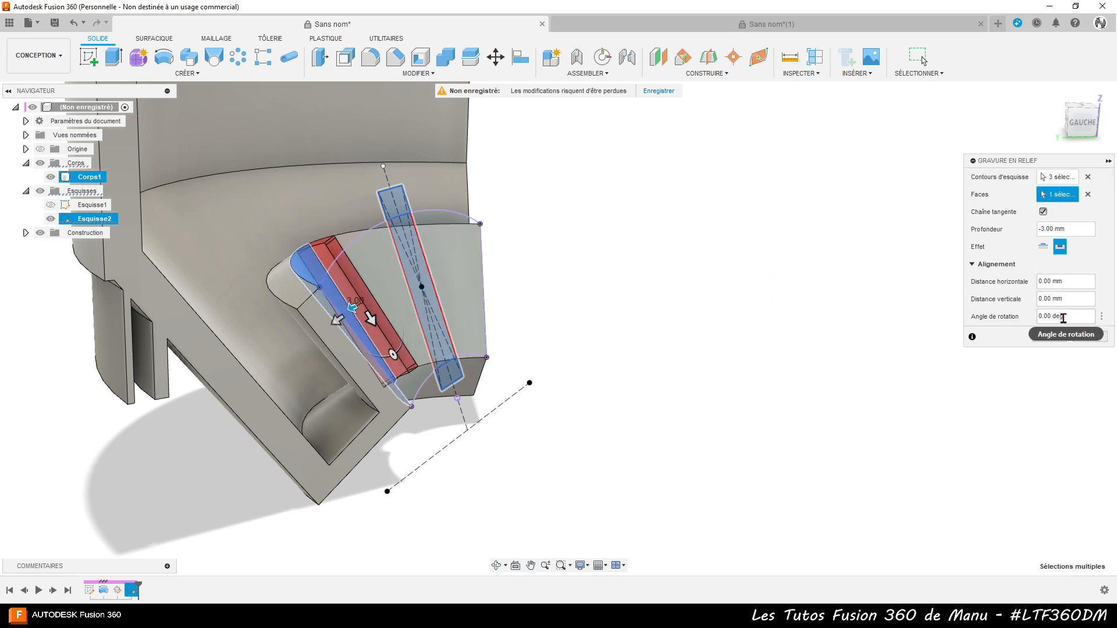
{"action": "middle_click_drag", "start_coordinate": [721, 388], "coordinate": [727, 326], "text": "shift"}
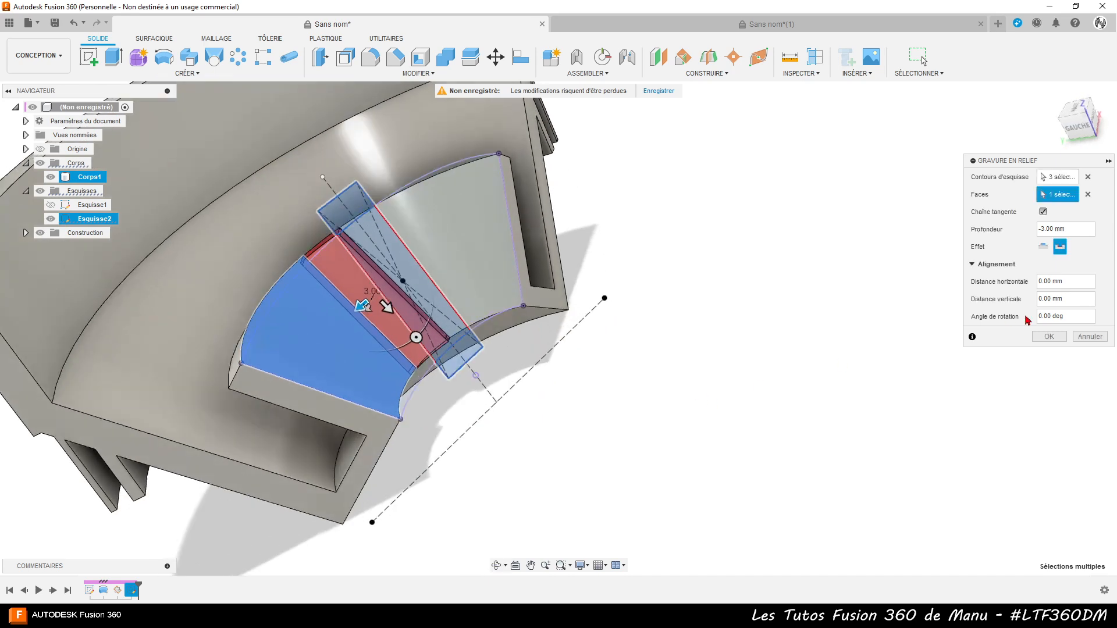
{"action": "left_click", "coordinate": [1049, 336]}
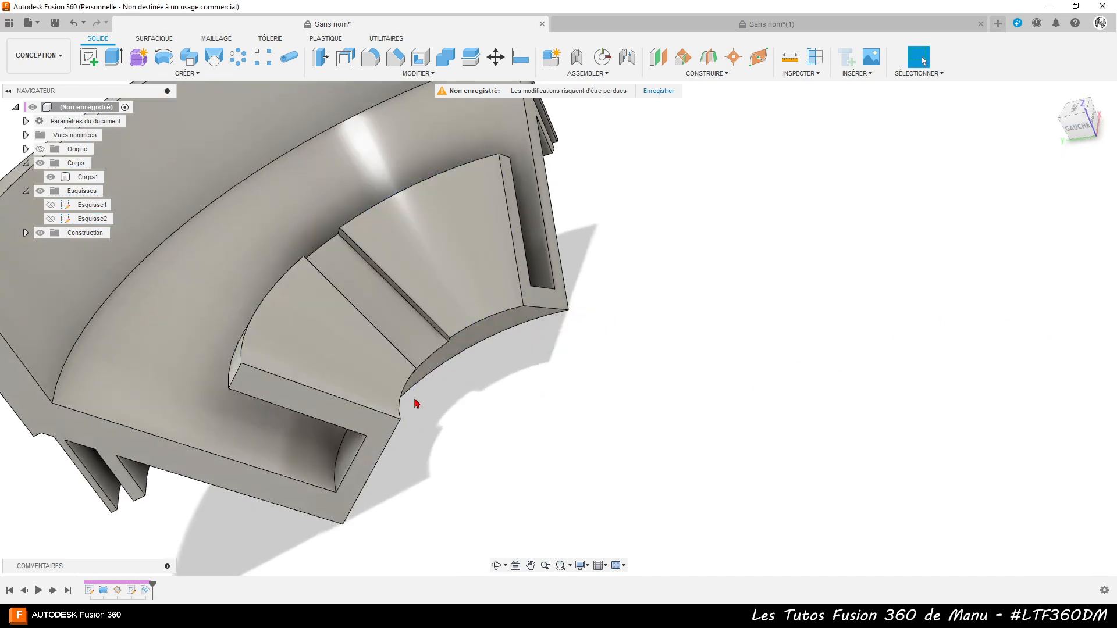
- Measure the engraved groove's width at the lower end of the part, between its two opening corners and between its two floor corners
{"action": "middle_click_drag", "start_coordinate": [535, 378], "coordinate": [440, 352], "text": "shift"}
{"action": "scroll", "coordinate": [427, 343], "scroll_direction": "up", "scroll_amount": 8}
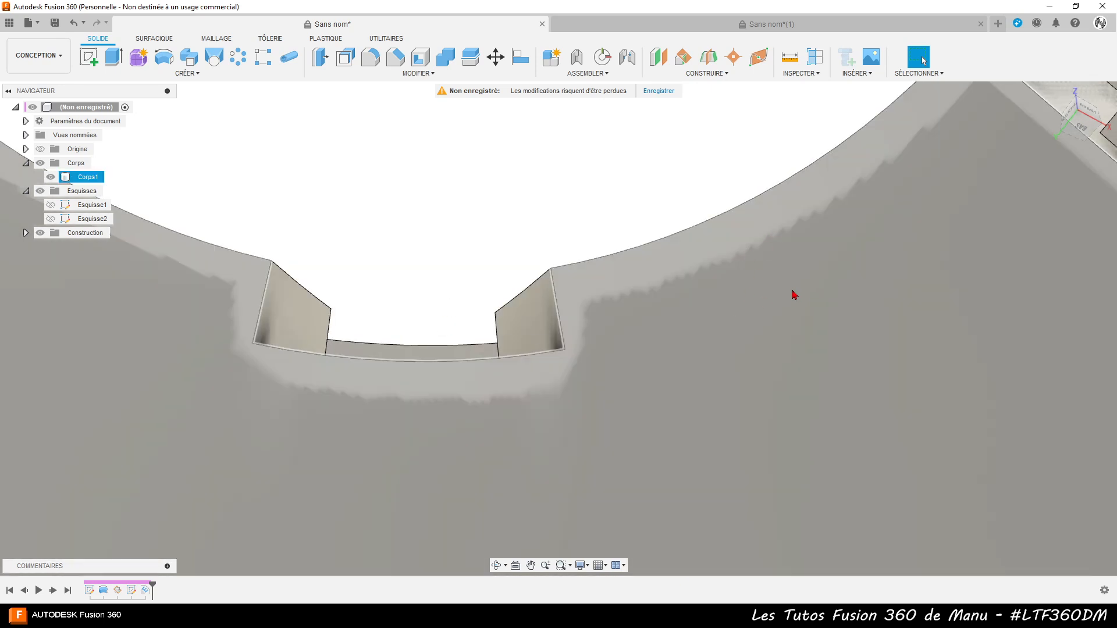
{"action": "key", "text": "Escape"}
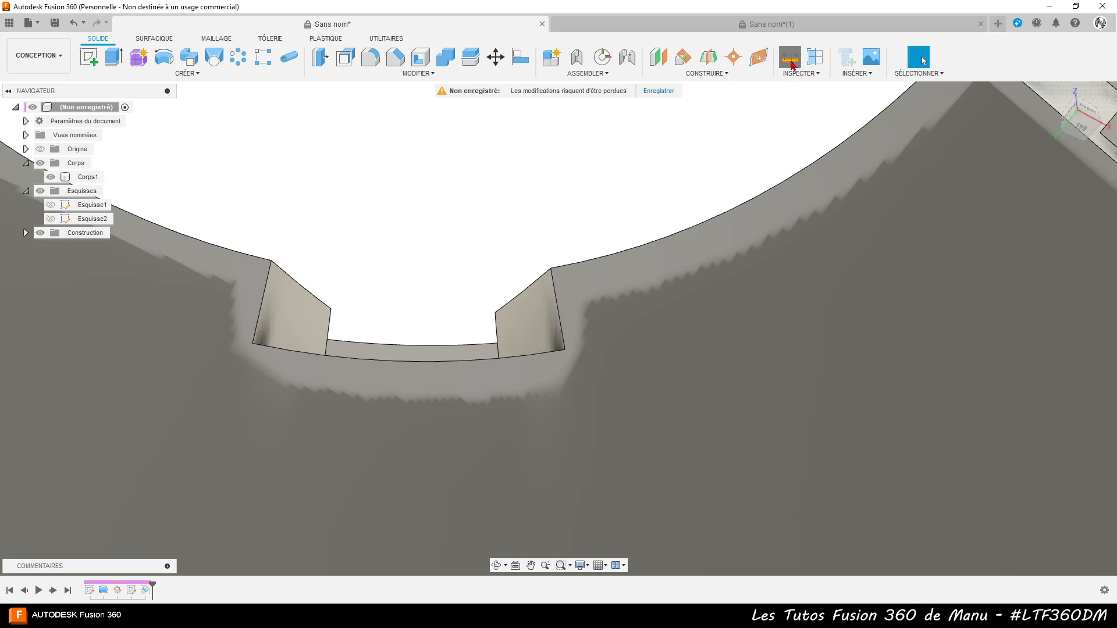
{"action": "left_click", "coordinate": [791, 60]}
{"action": "left_click", "coordinate": [272, 263]}
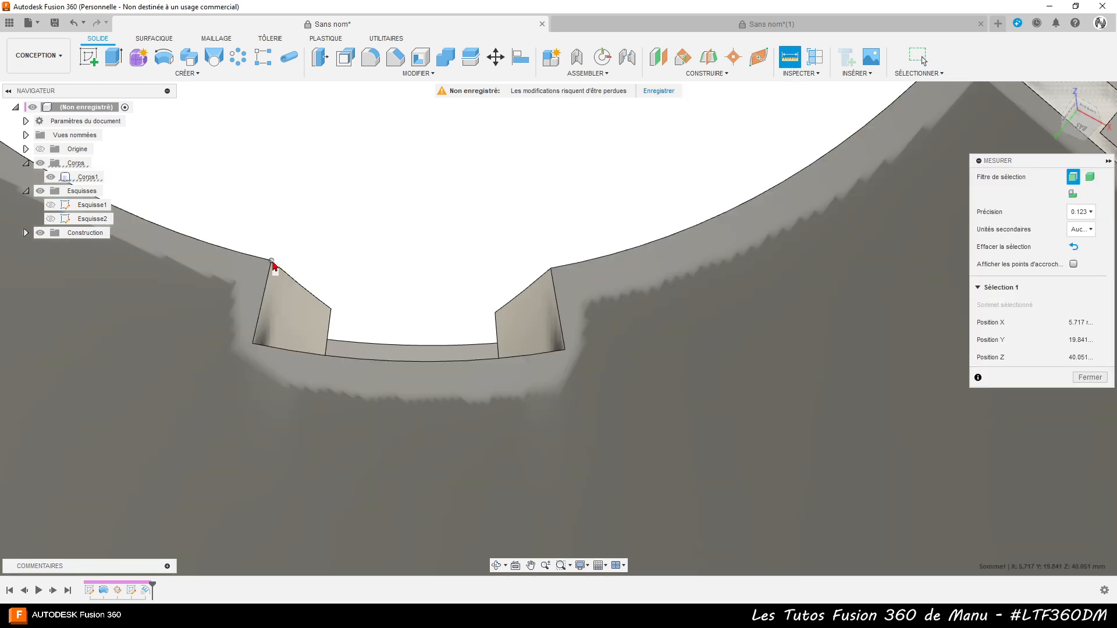
{"action": "left_click", "coordinate": [550, 269]}
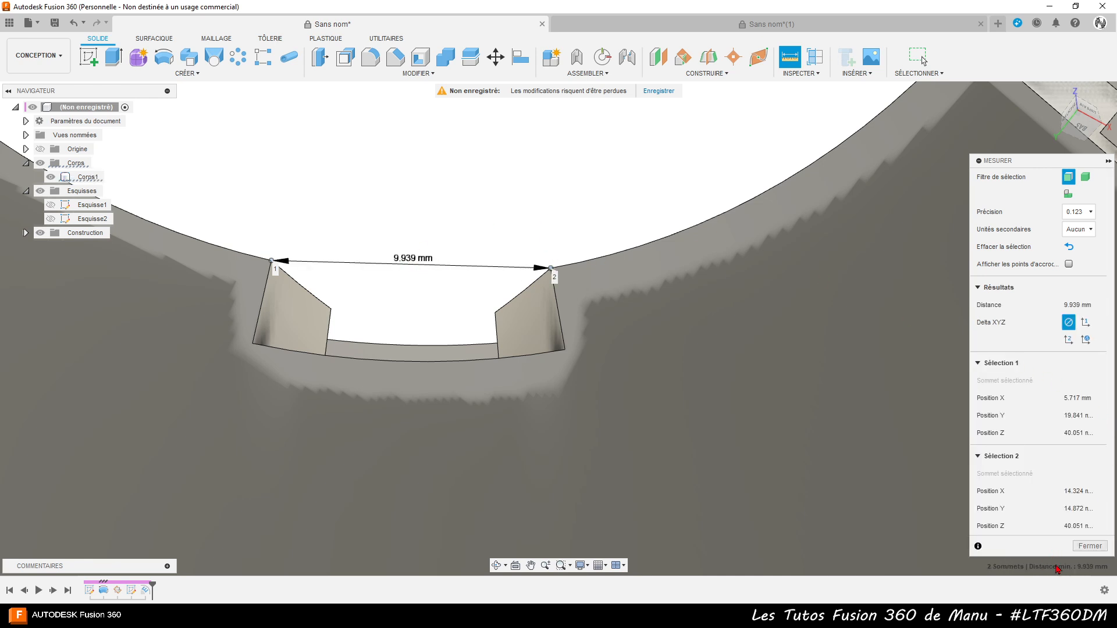
{"action": "left_click", "coordinate": [1070, 247]}
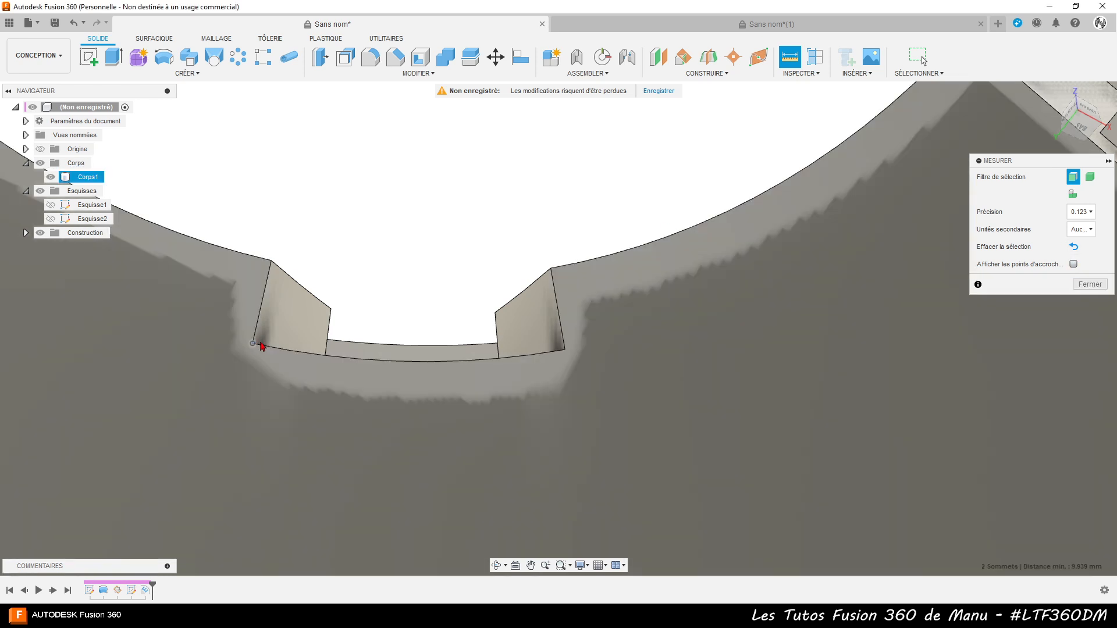
{"action": "left_click", "coordinate": [254, 344]}
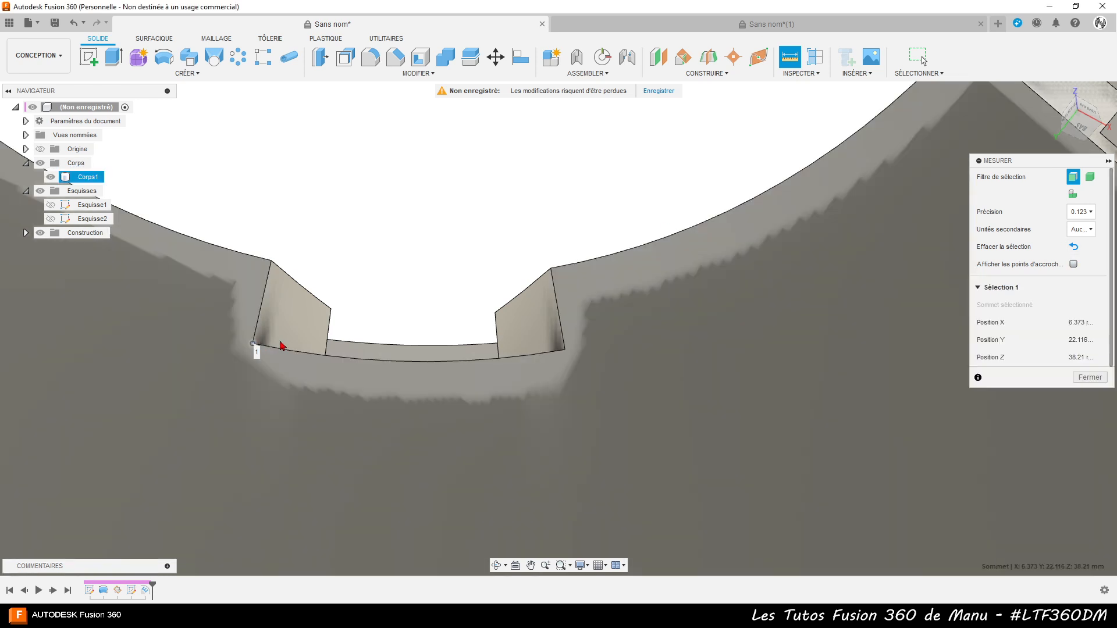
{"action": "left_click", "coordinate": [564, 350]}
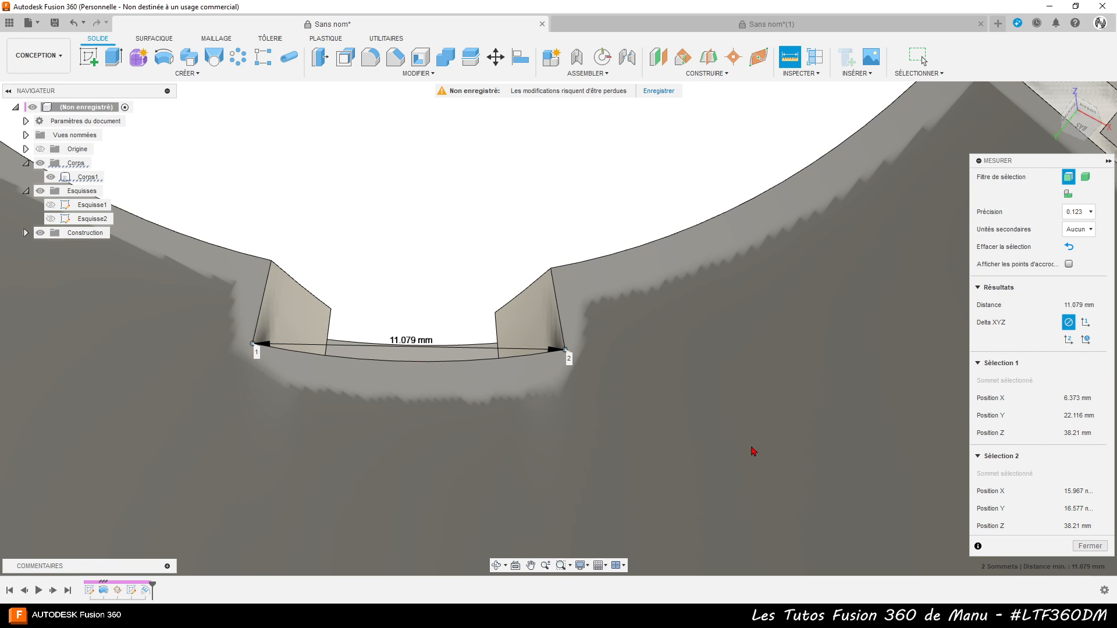
{"action": "left_click", "coordinate": [1090, 545]}
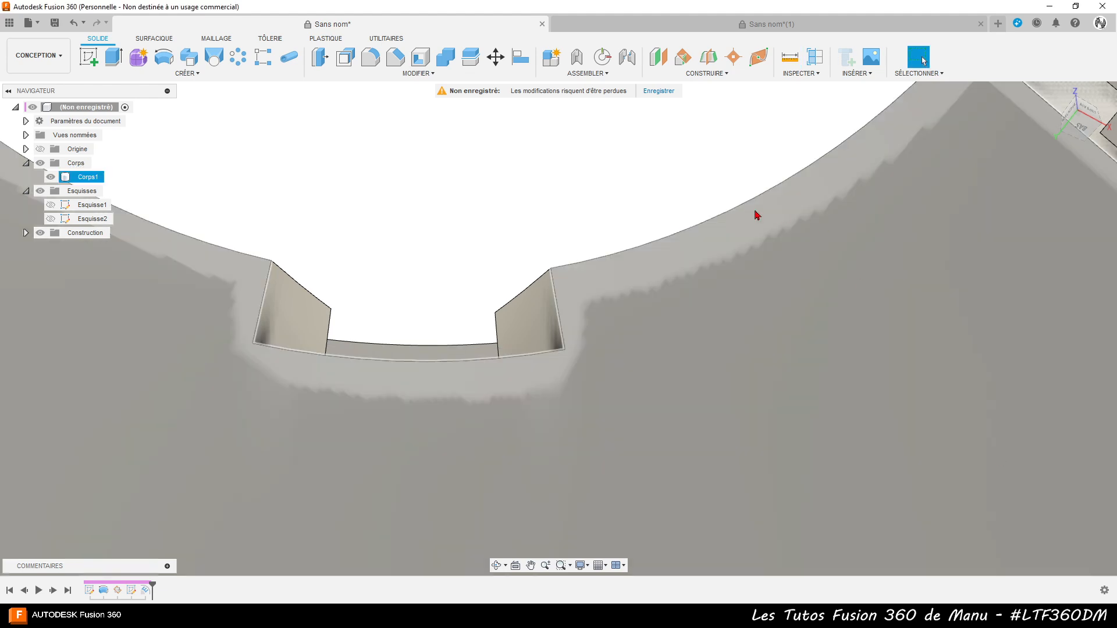
- Undo the engraved groove on the inner conical face
{"action": "scroll", "coordinate": [576, 177], "scroll_direction": "down", "scroll_amount": 3}
{"action": "scroll", "coordinate": [603, 198], "scroll_direction": "down", "scroll_amount": 3}
{"action": "middle_click_drag", "start_coordinate": [606, 255], "coordinate": [618, 346], "text": "shift"}
{"action": "scroll", "coordinate": [562, 452], "scroll_direction": "down", "scroll_amount": 5}
{"action": "left_click", "coordinate": [564, 408]}
{"action": "middle_click_drag", "start_coordinate": [564, 409], "coordinate": [550, 343], "text": "shift"}
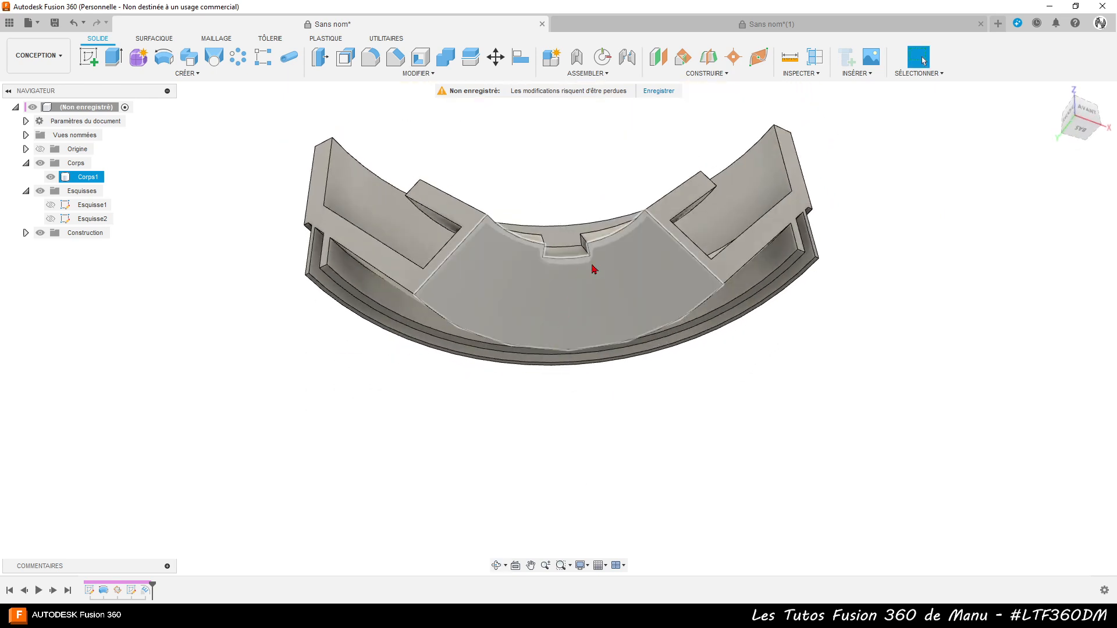
{"action": "scroll", "coordinate": [616, 250], "scroll_direction": "up", "scroll_amount": 4}
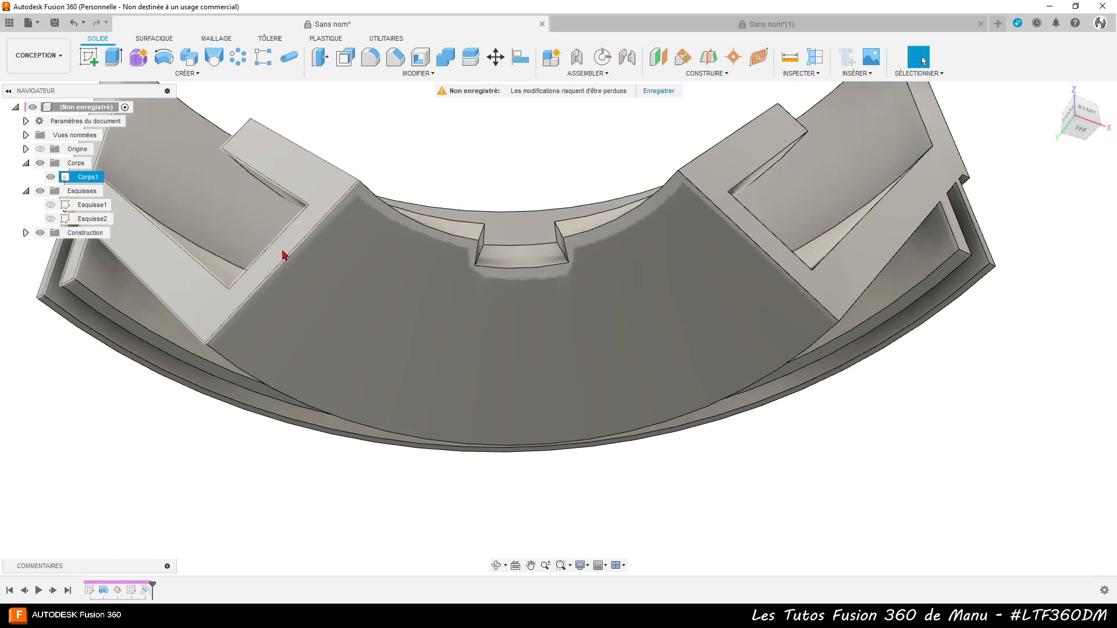
{"action": "left_click", "coordinate": [75, 25]}
- Set up an Extrude of the middle rectangle profile, starting from the inner conical face as the start object
{"action": "middle_click_drag", "start_coordinate": [618, 399], "coordinate": [531, 414], "text": "shift"}
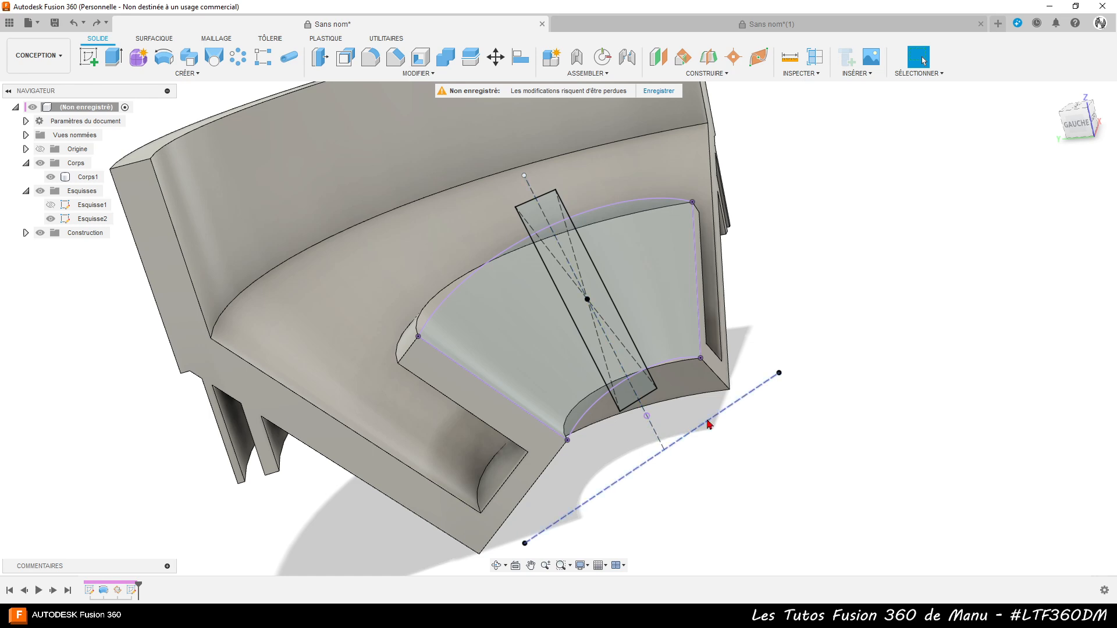
{"action": "middle_click_drag", "start_coordinate": [784, 435], "coordinate": [802, 449], "text": "shift"}
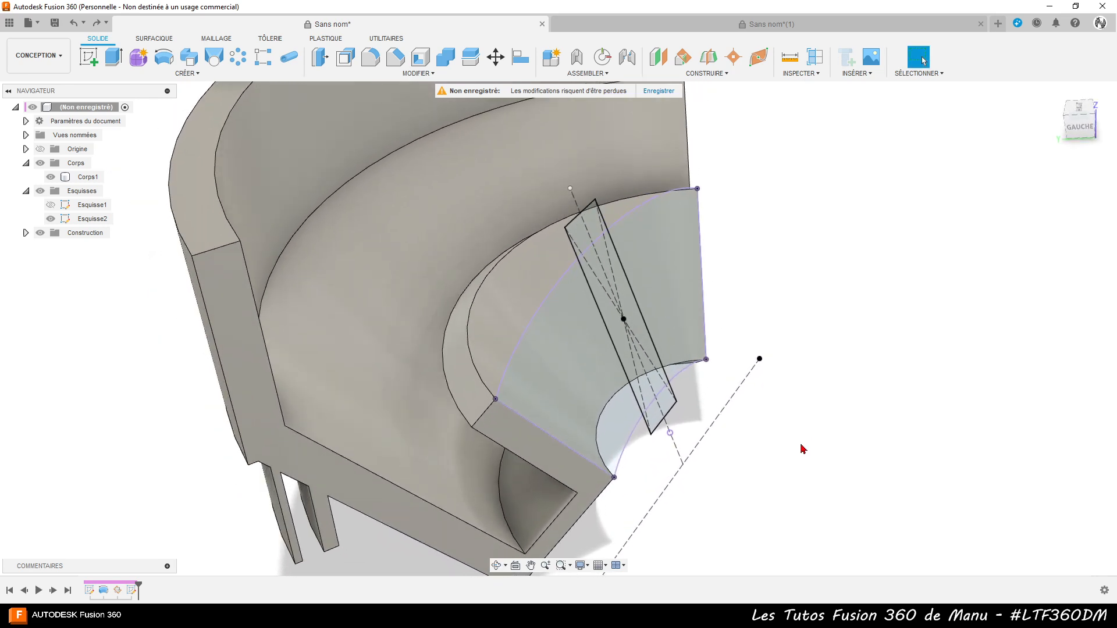
{"action": "left_click", "coordinate": [118, 56]}
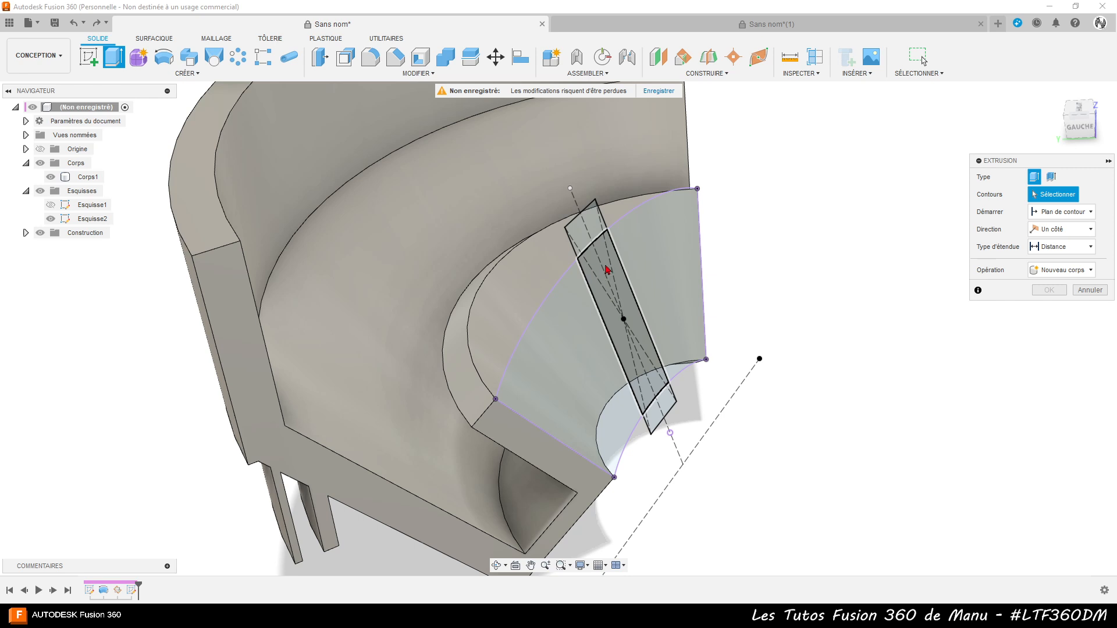
{"action": "left_click", "coordinate": [606, 269]}
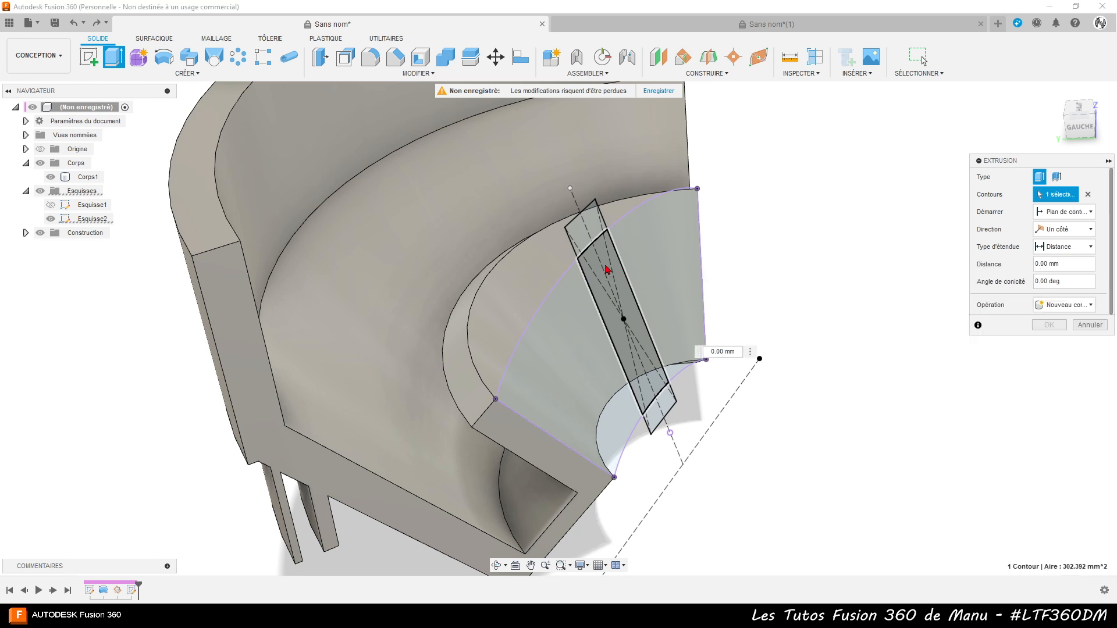
{"action": "left_click", "coordinate": [1060, 214]}
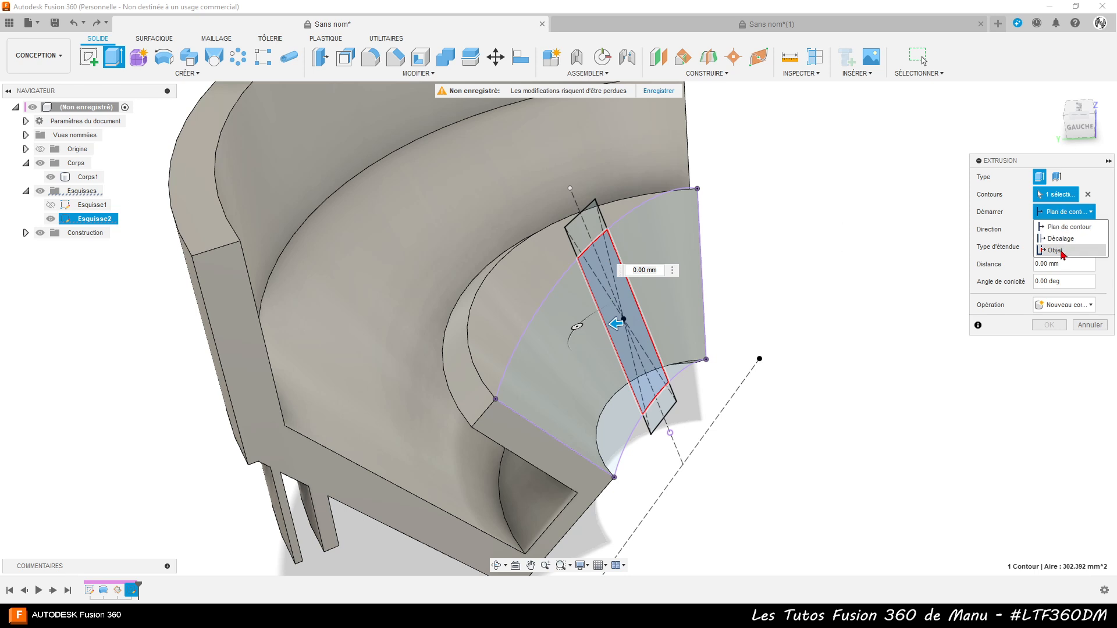
{"action": "left_click", "coordinate": [1074, 250]}
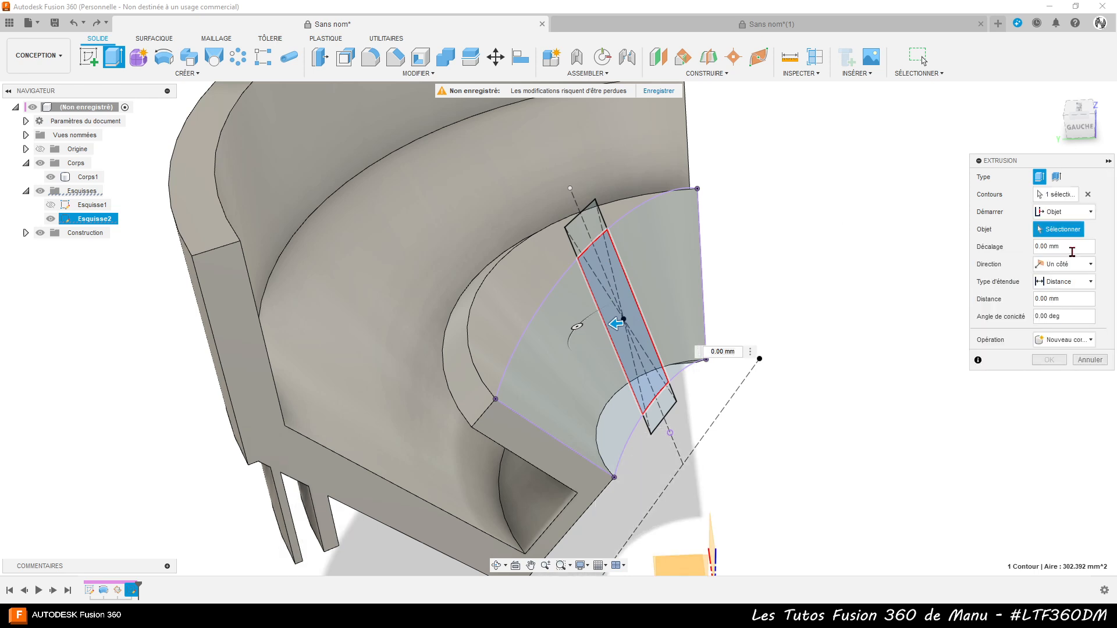
{"action": "left_click", "coordinate": [512, 286]}
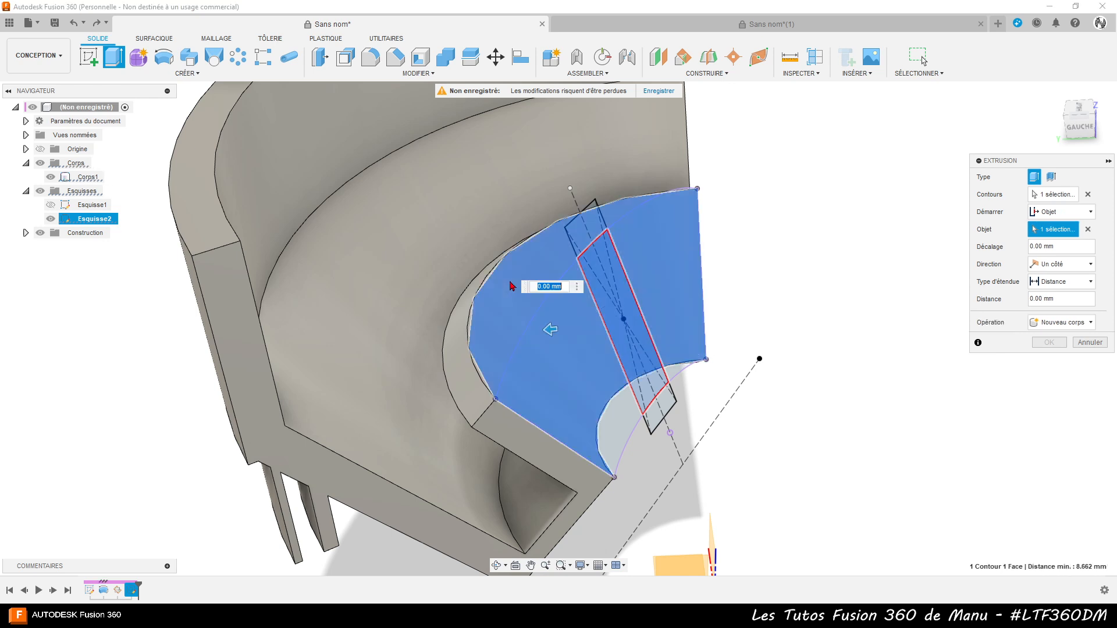
- Cut the extruded groove 3 mm deep into the inner conical face
{"action": "left_click", "coordinate": [1063, 297]}
{"action": "type", "text": "3"}
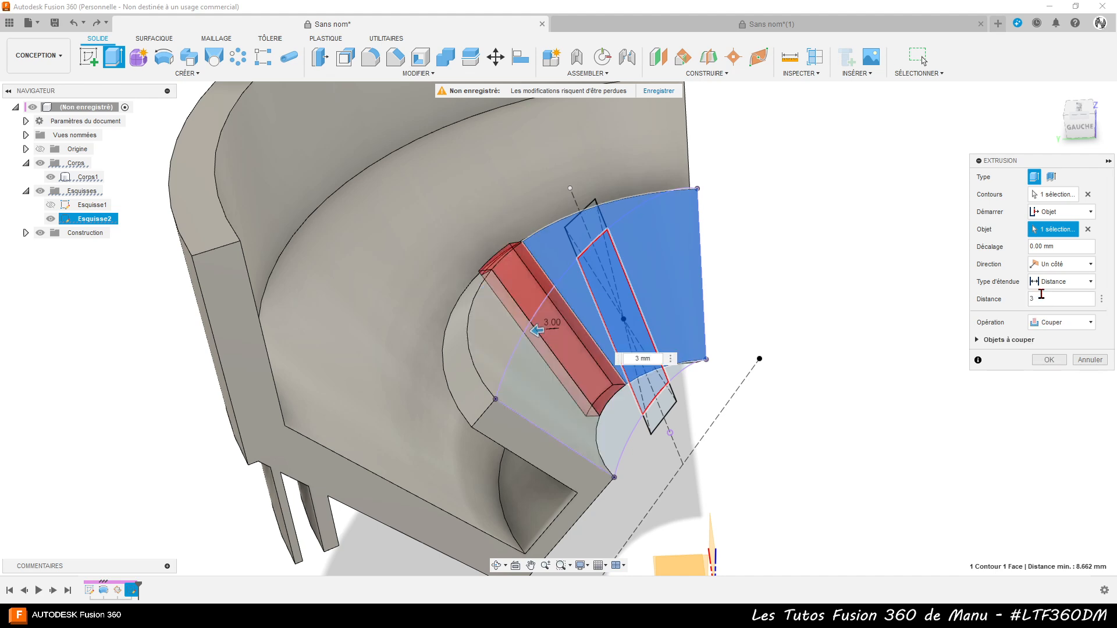
{"action": "scroll", "coordinate": [495, 228], "scroll_direction": "up", "scroll_amount": 5}
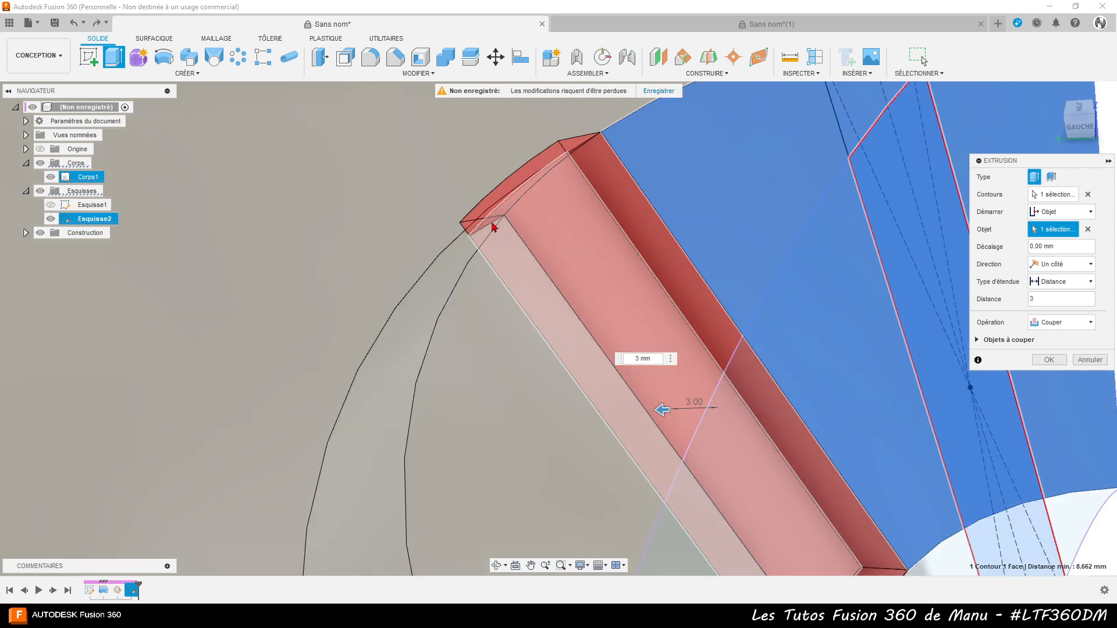
{"action": "scroll", "coordinate": [493, 233], "scroll_direction": "down", "scroll_amount": 3}
{"action": "middle_click_drag", "start_coordinate": [591, 396], "coordinate": [669, 368], "text": "shift"}
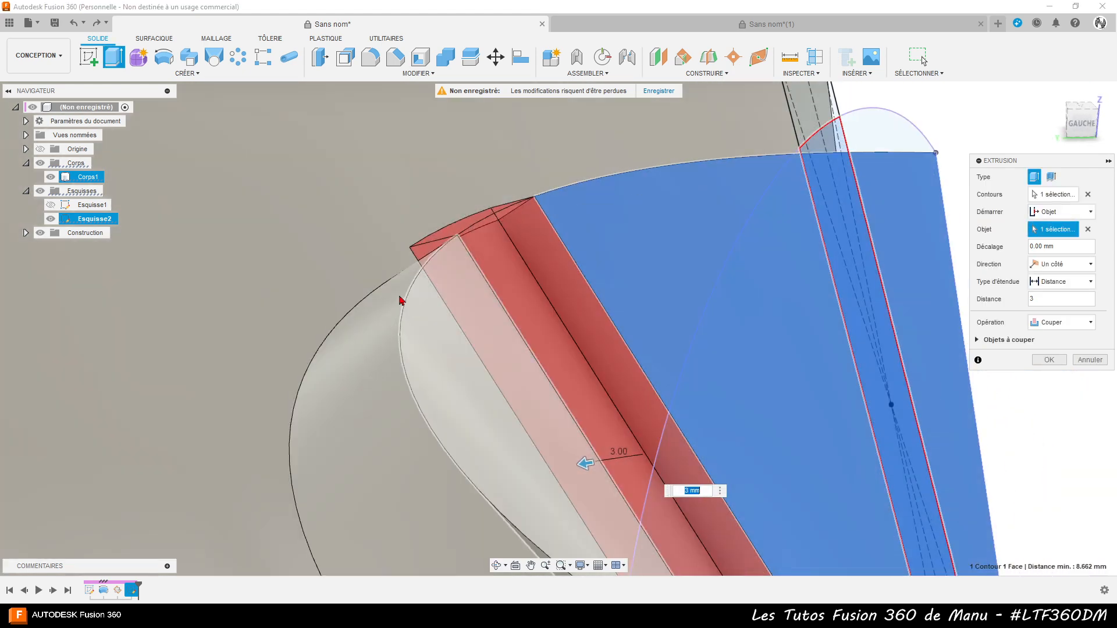
{"action": "scroll", "coordinate": [344, 309], "scroll_direction": "down", "scroll_amount": 3}
{"action": "scroll", "coordinate": [326, 306], "scroll_direction": "down", "scroll_amount": 2}
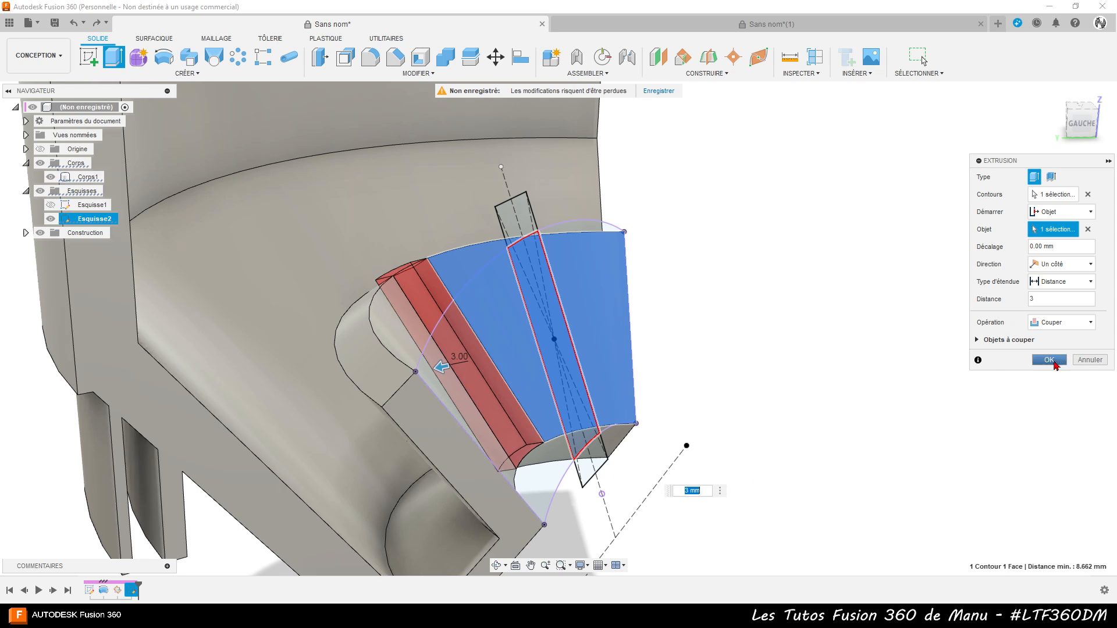
{"action": "left_click", "coordinate": [1050, 361]}
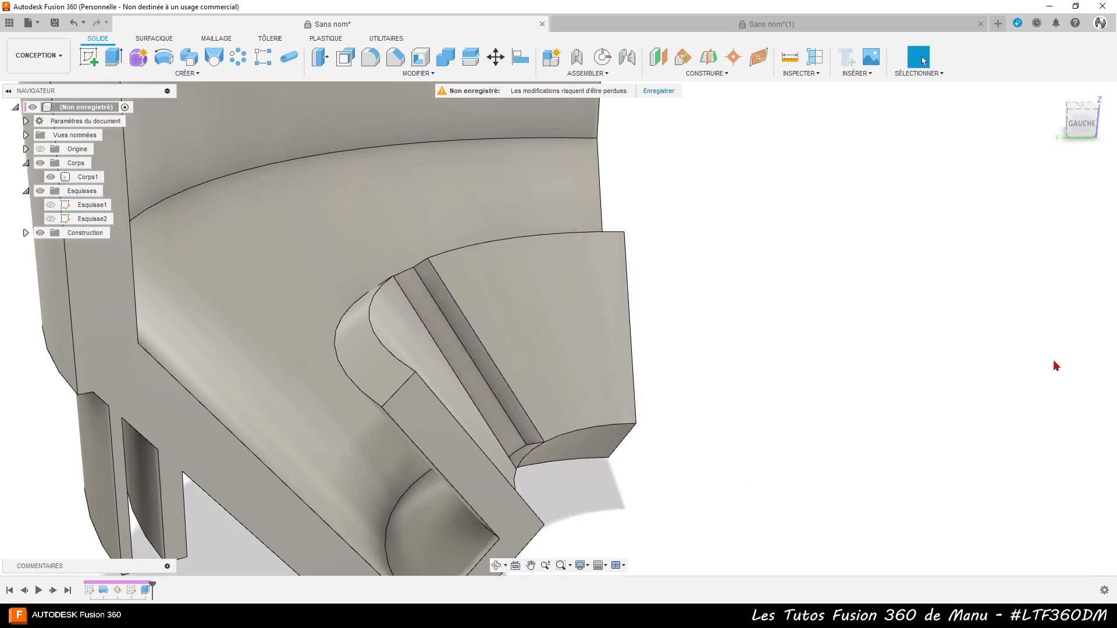
- Delete the small leftover end face closing the groove at the inner rim of the conical face
{"action": "middle_click_drag", "start_coordinate": [788, 444], "coordinate": [783, 469], "text": "shift"}
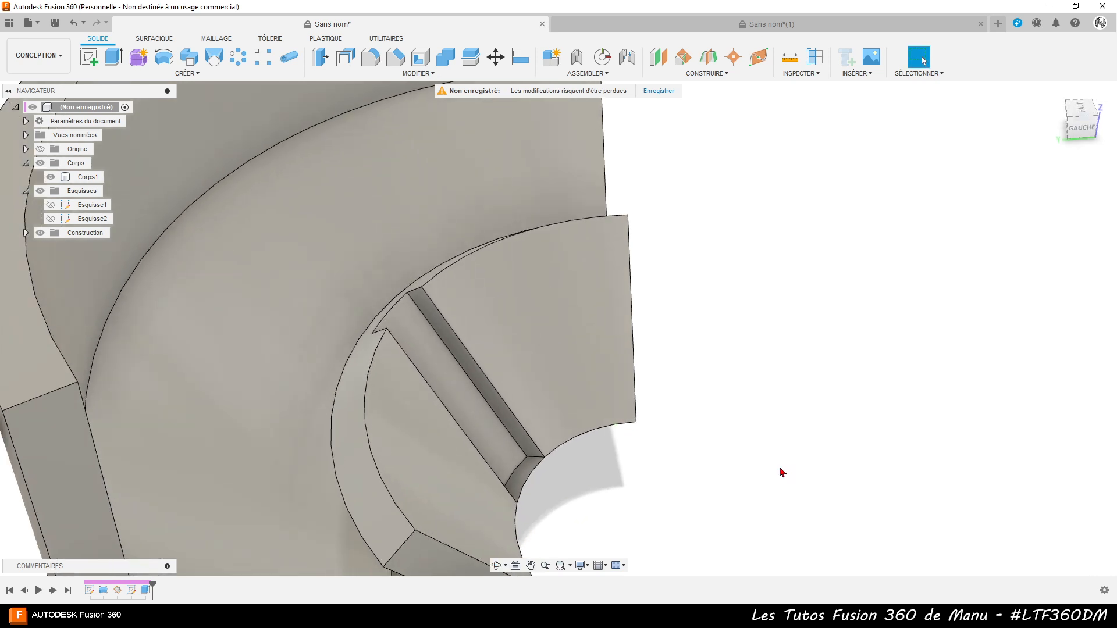
{"action": "left_click", "coordinate": [530, 476]}
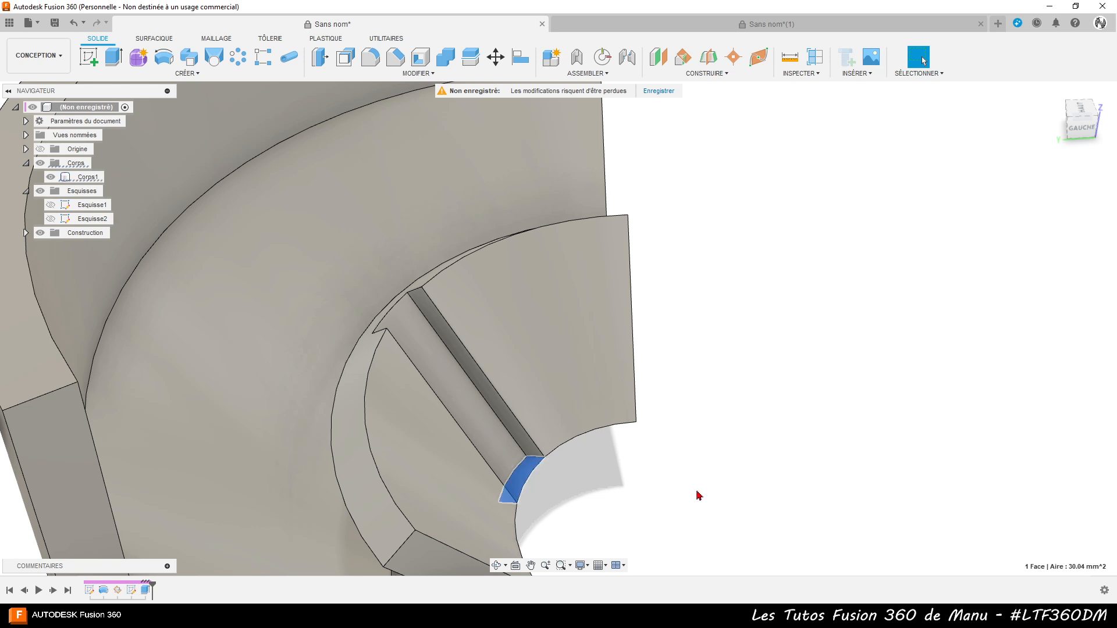
{"action": "key", "text": "Delete"}
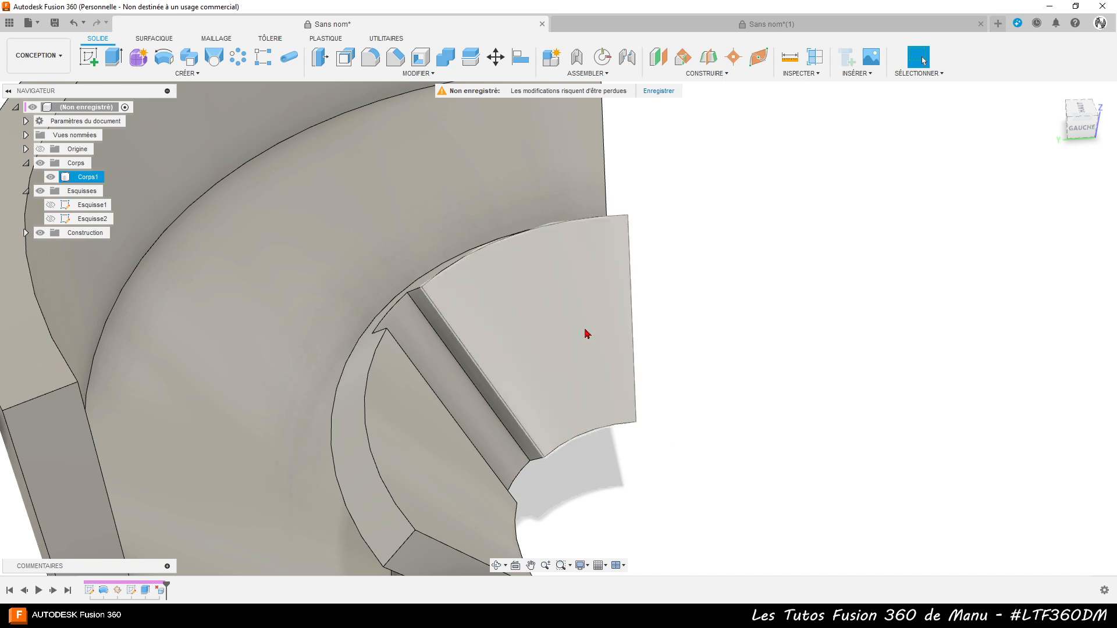
- Measure the extruded groove's width between its two side edges at the lower end of the part, and clear the selection
{"action": "scroll", "coordinate": [549, 341], "scroll_direction": "down", "scroll_amount": 5}
{"action": "middle_click_drag", "start_coordinate": [548, 341], "coordinate": [455, 310], "text": "shift"}
{"action": "scroll", "coordinate": [455, 310], "scroll_direction": "up", "scroll_amount": 8}
{"action": "middle_click_drag", "start_coordinate": [477, 389], "coordinate": [478, 392], "text": "shift"}
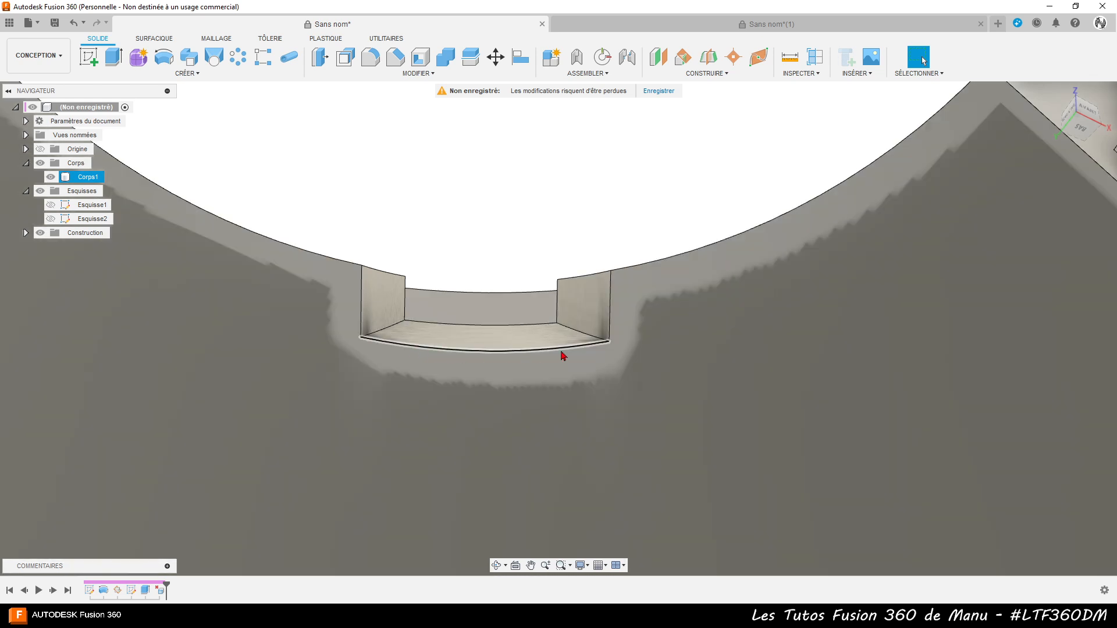
{"action": "left_click", "coordinate": [789, 57]}
{"action": "left_click", "coordinate": [362, 308]}
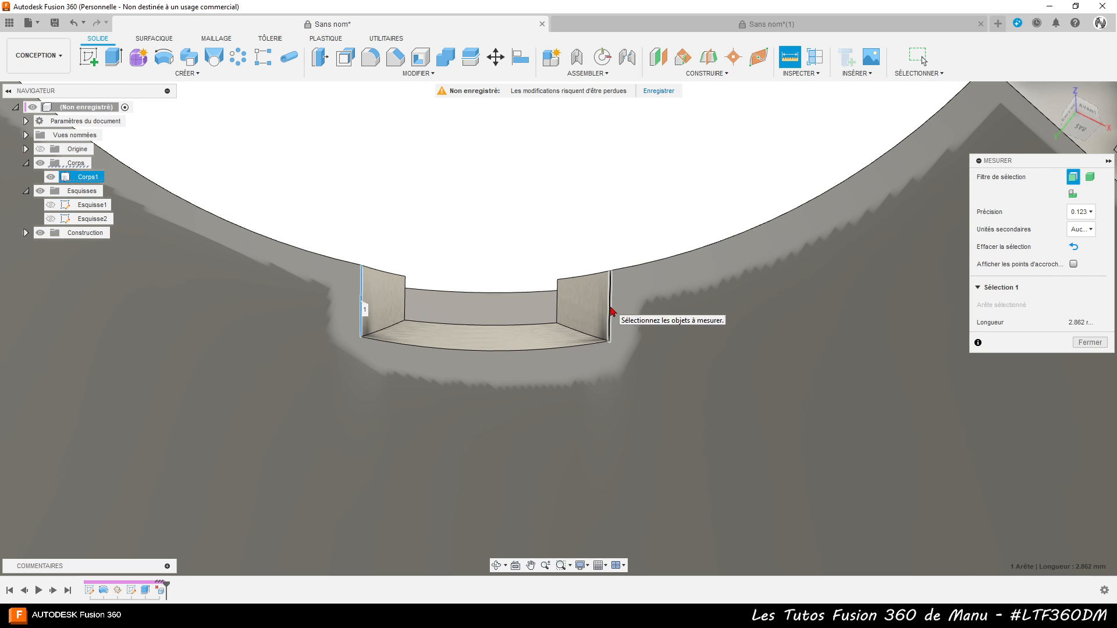
{"action": "left_click", "coordinate": [611, 310]}
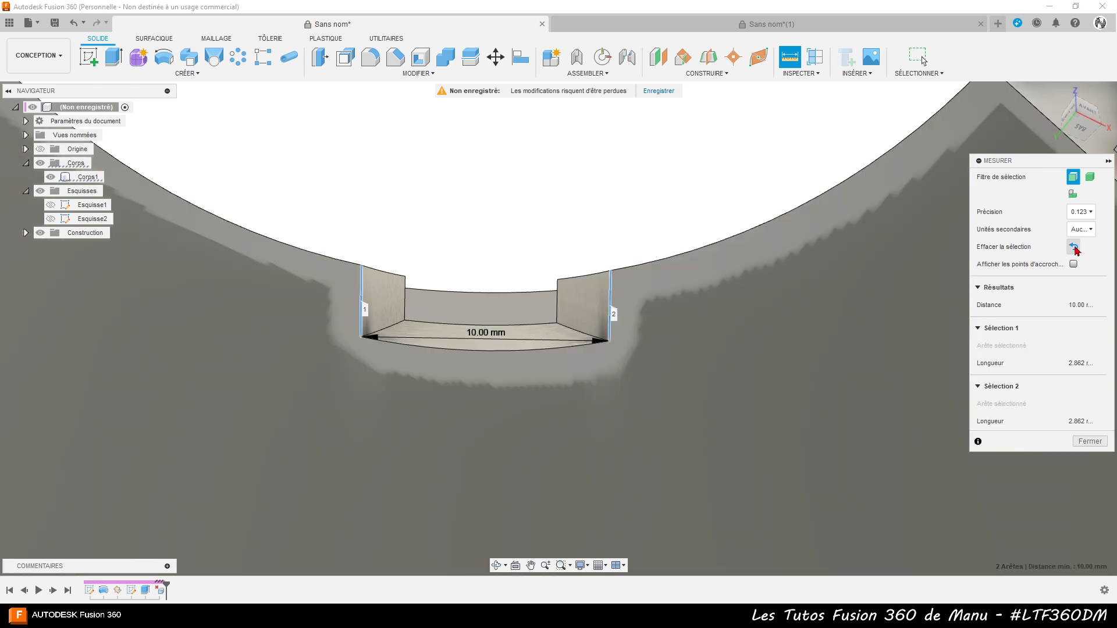
{"action": "left_click", "coordinate": [1074, 247]}
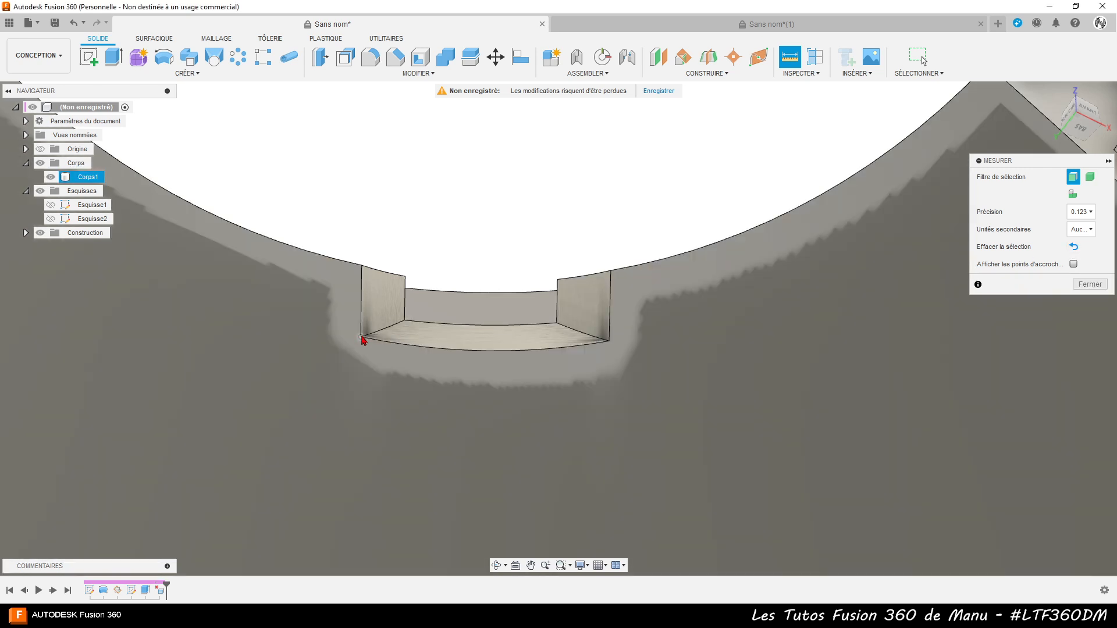
- Measure the groove's width between its two floor corners and between its two opening corners at the lower end
{"action": "left_click", "coordinate": [361, 341]}
{"action": "left_click", "coordinate": [609, 341]}
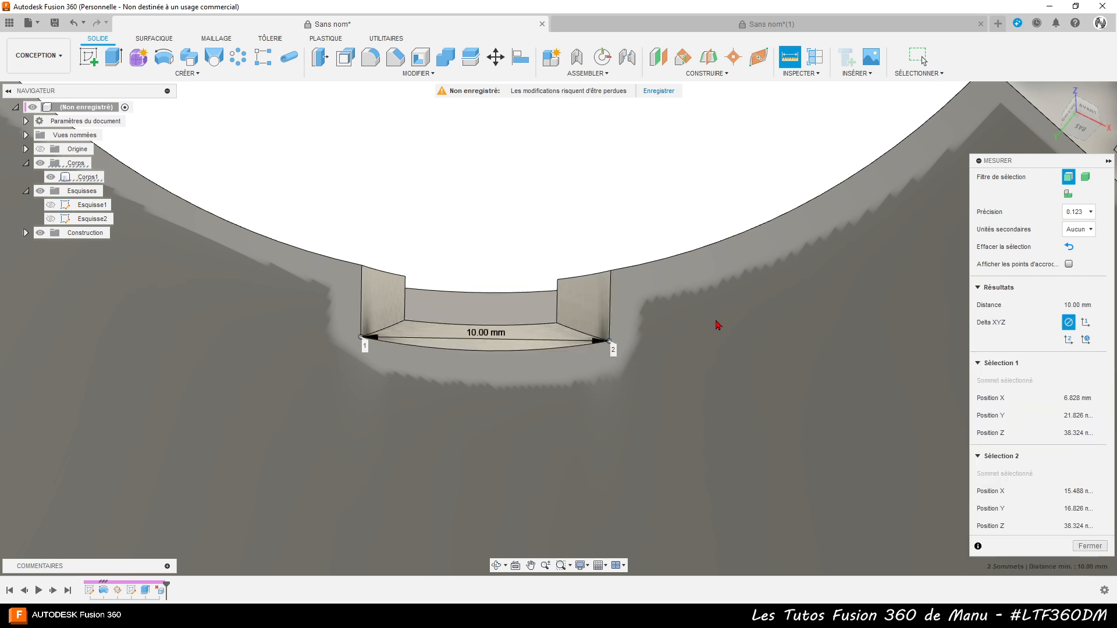
{"action": "left_click", "coordinate": [1069, 247]}
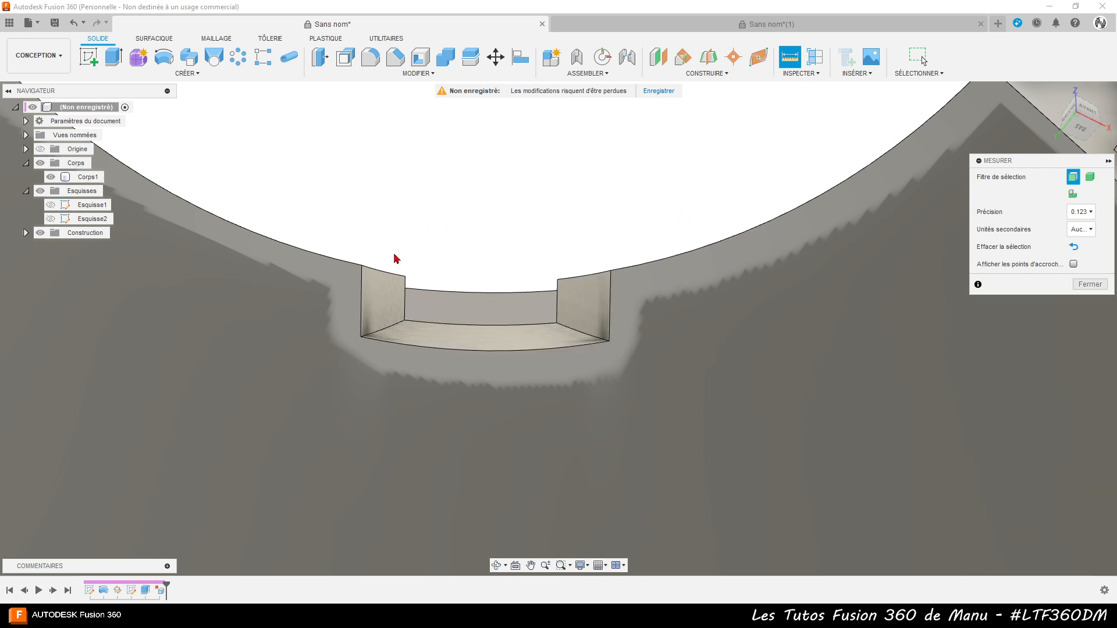
{"action": "left_click", "coordinate": [362, 266]}
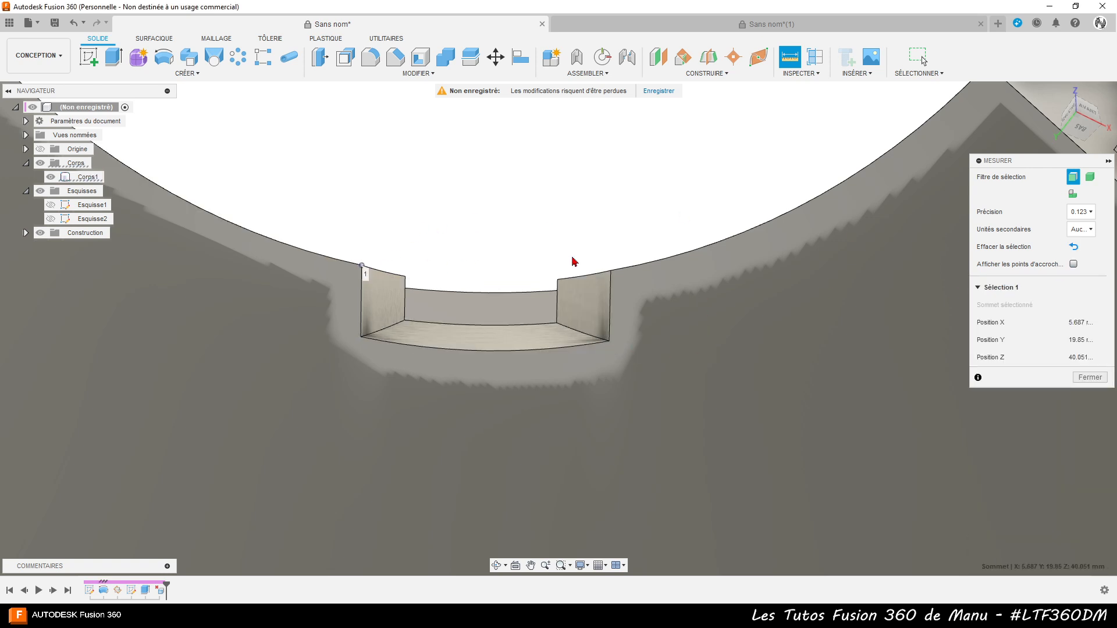
{"action": "left_click", "coordinate": [611, 271]}
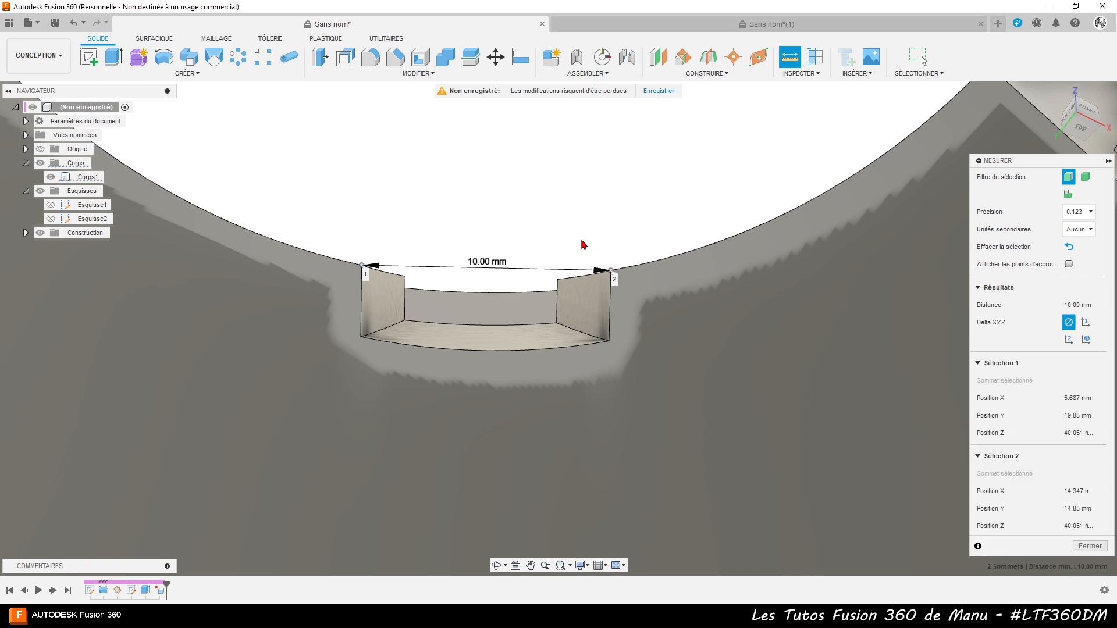
{"action": "left_click", "coordinate": [1089, 546]}
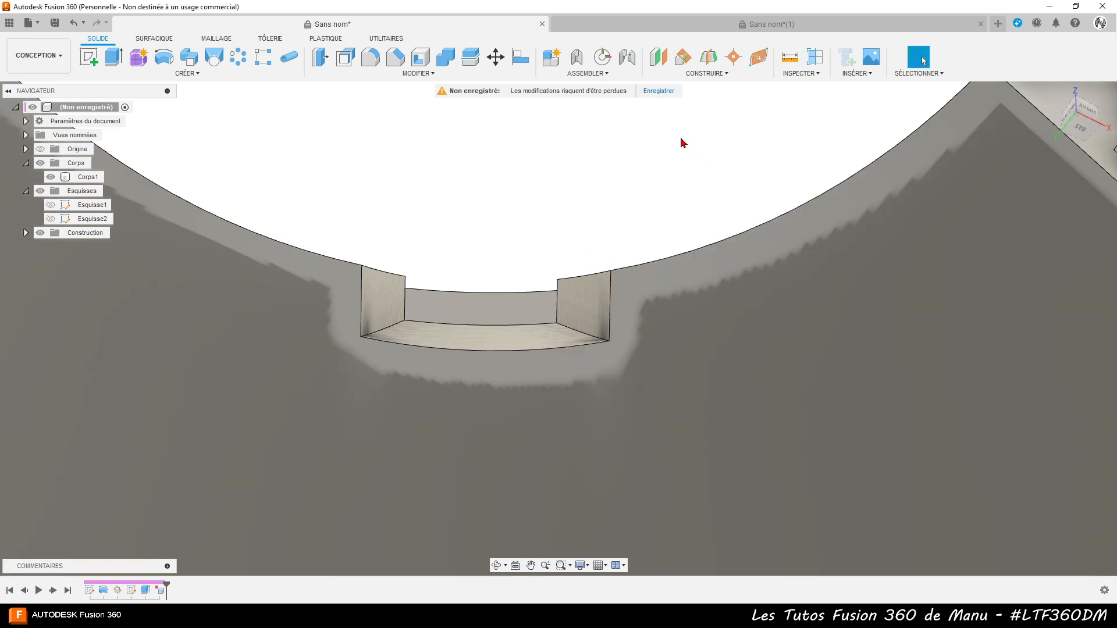
- Inspect the groove from the lower end, and undo the end face deletion and the extruded cut
{"action": "middle_click_drag", "start_coordinate": [668, 163], "coordinate": [683, 184], "text": "shift"}
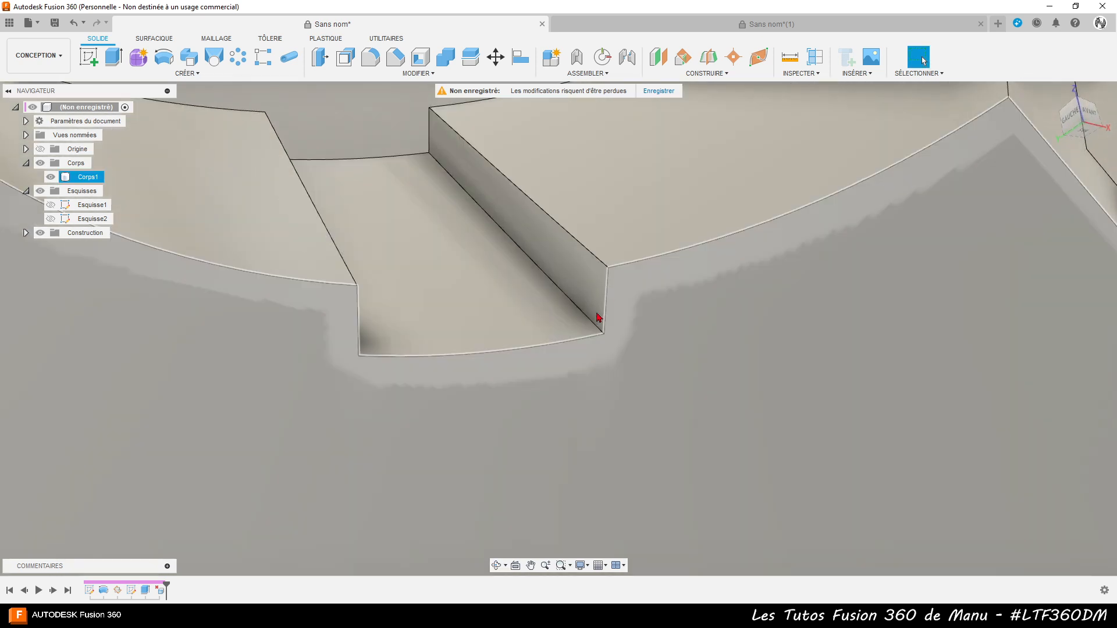
{"action": "scroll", "coordinate": [539, 374], "scroll_direction": "down", "scroll_amount": 6}
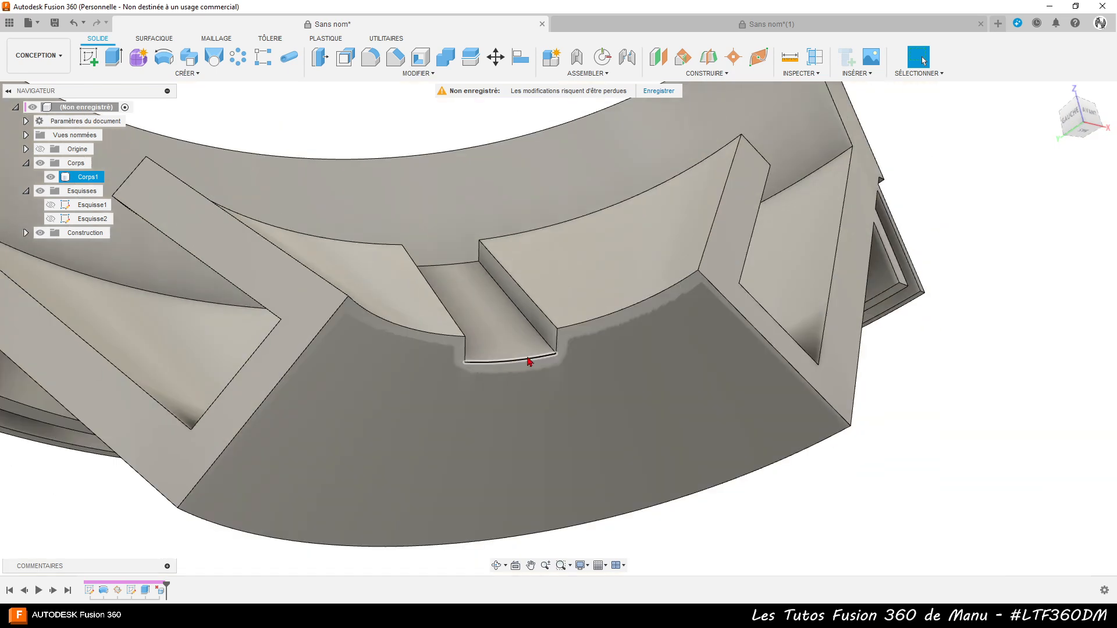
{"action": "middle_click_drag", "start_coordinate": [614, 401], "coordinate": [588, 399], "text": "shift"}
{"action": "scroll", "coordinate": [611, 407], "scroll_direction": "down", "scroll_amount": 3}
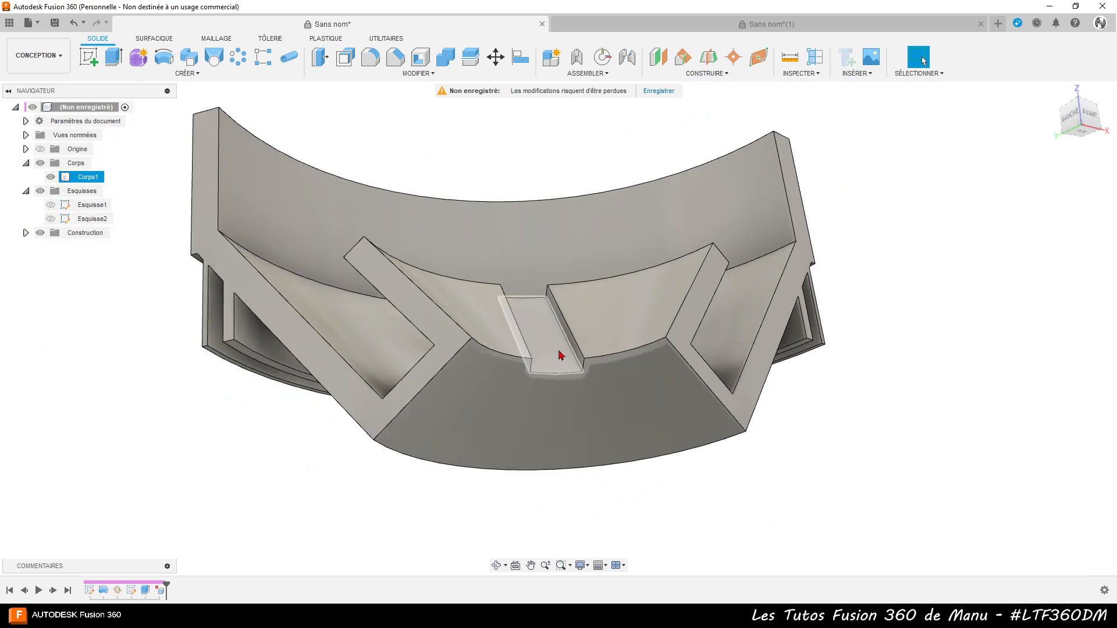
{"action": "left_click", "coordinate": [838, 409]}
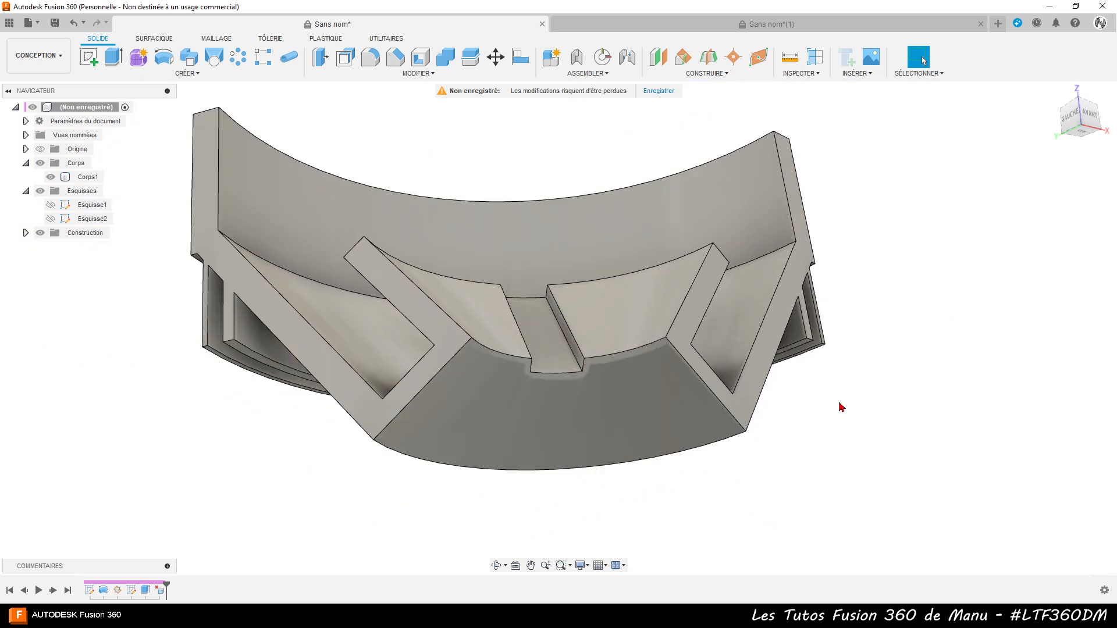
{"action": "scroll", "coordinate": [728, 485], "scroll_direction": "up", "scroll_amount": 3}
{"action": "left_click", "coordinate": [696, 286]}
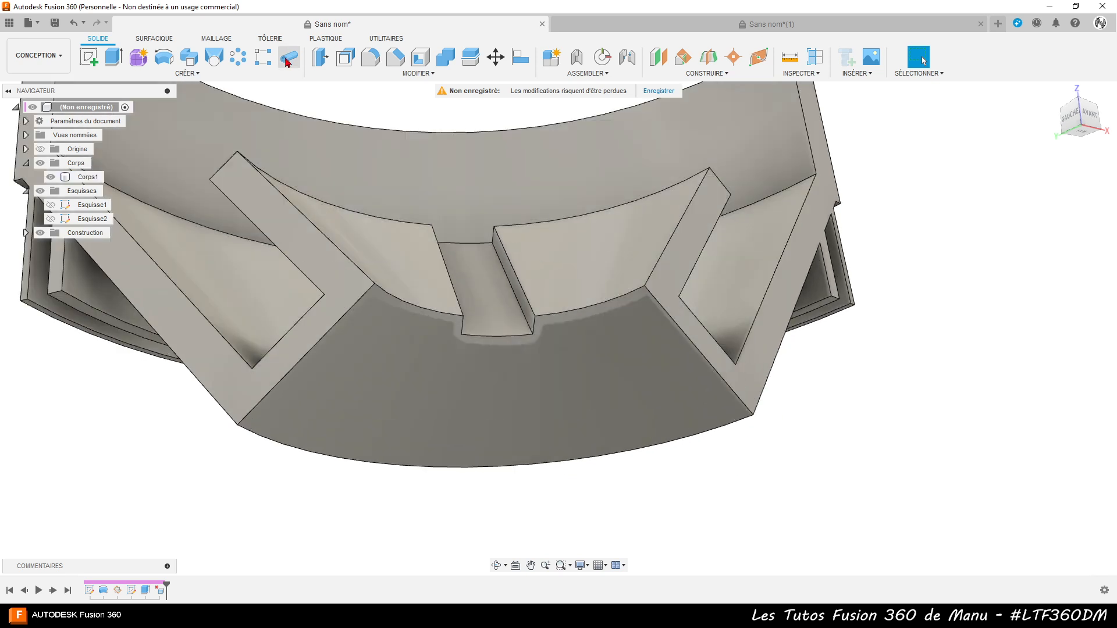
{"action": "left_click", "coordinate": [74, 23]}
{"action": "left_click", "coordinate": [74, 23]}
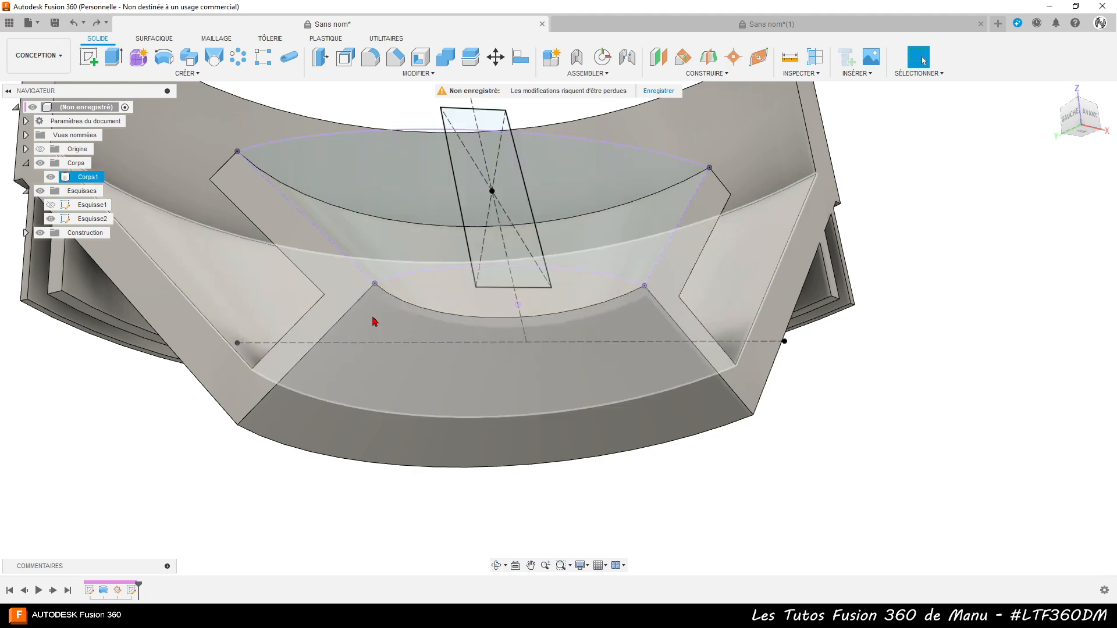
- Split the part's inner conical face using the narrow rectangle sketch as the splitting tool
{"action": "middle_click_drag", "start_coordinate": [520, 390], "coordinate": [548, 444], "text": "shift"}
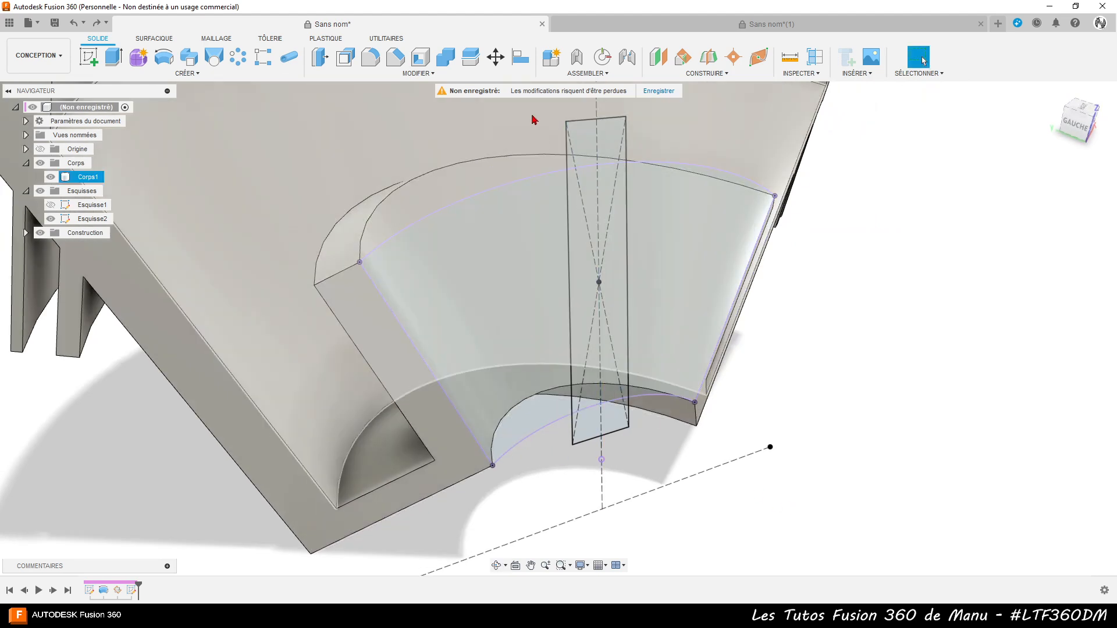
{"action": "left_click", "coordinate": [423, 74]}
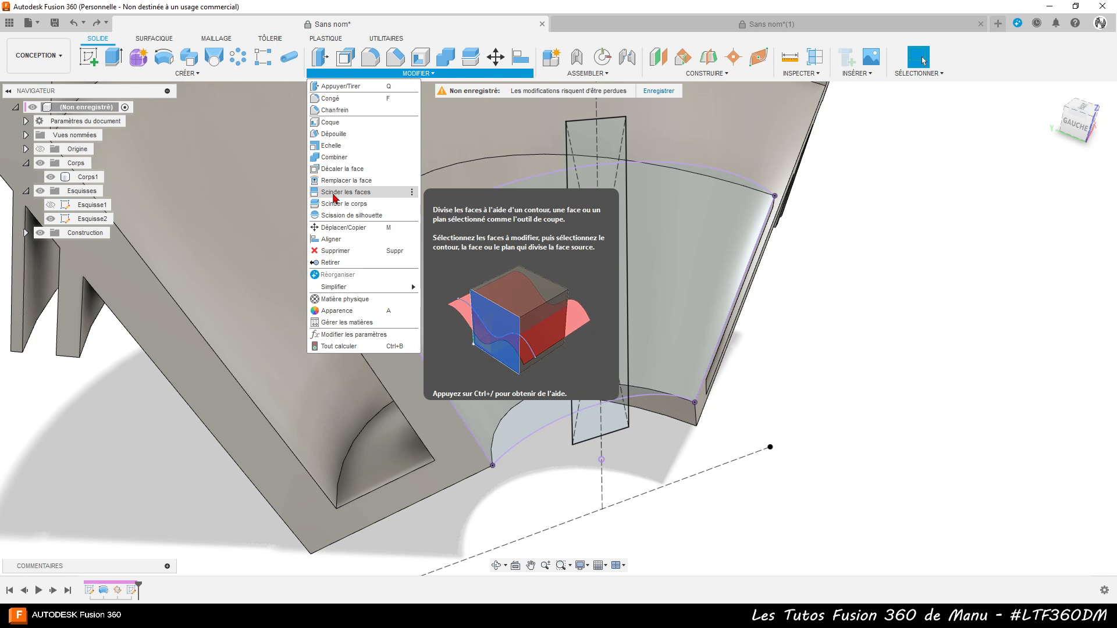
{"action": "left_click", "coordinate": [334, 195]}
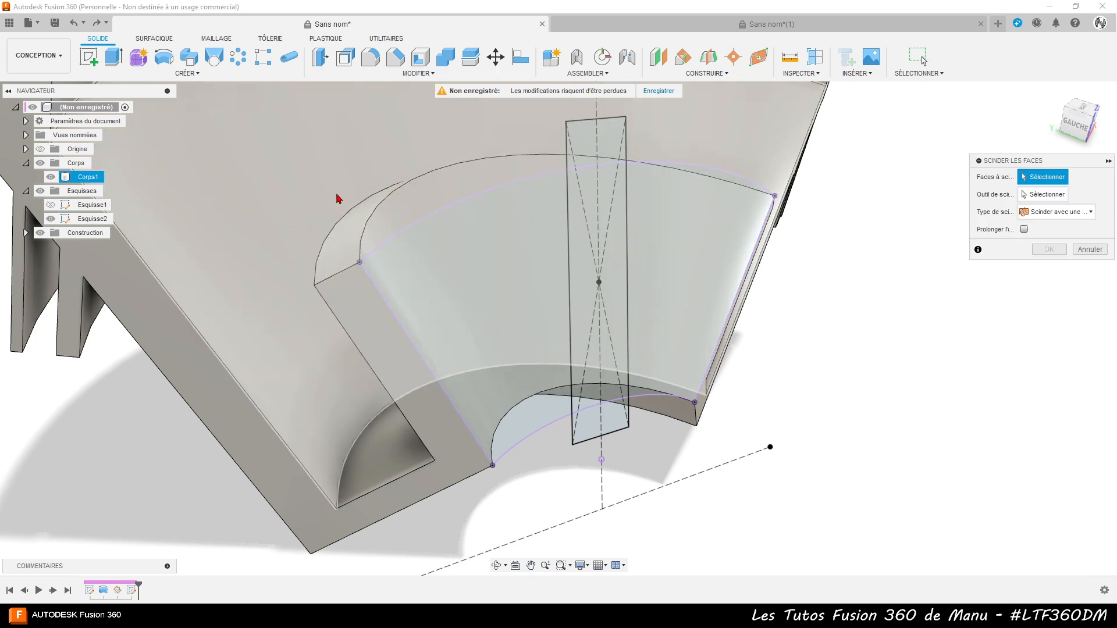
{"action": "left_click", "coordinate": [465, 178]}
{"action": "left_click", "coordinate": [1034, 196]}
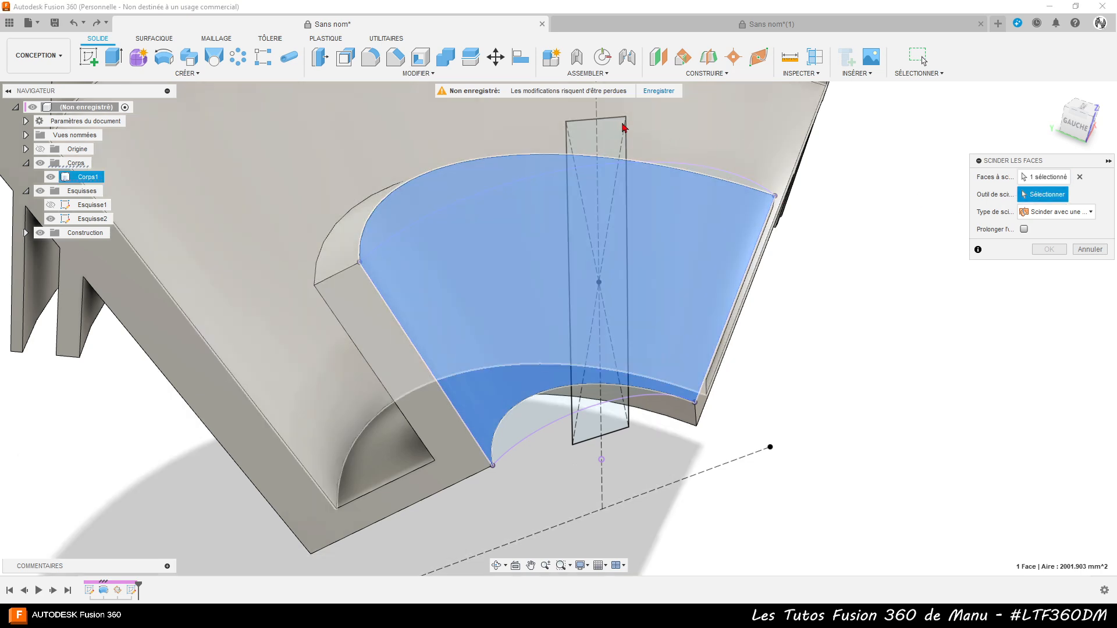
{"action": "left_click", "coordinate": [612, 120]}
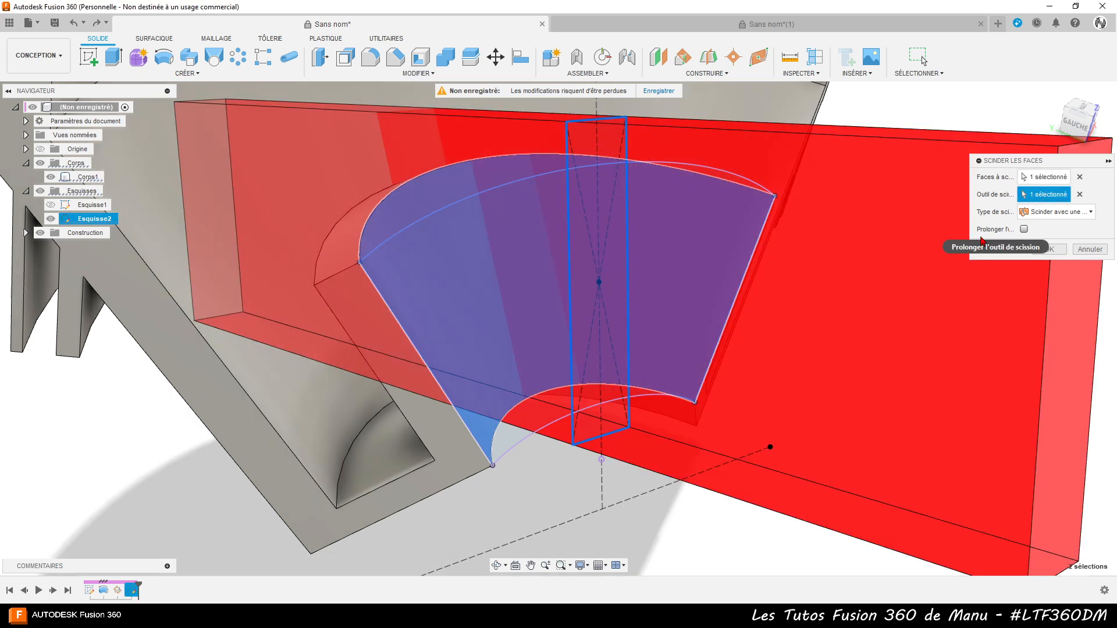
{"action": "left_click", "coordinate": [1052, 250]}
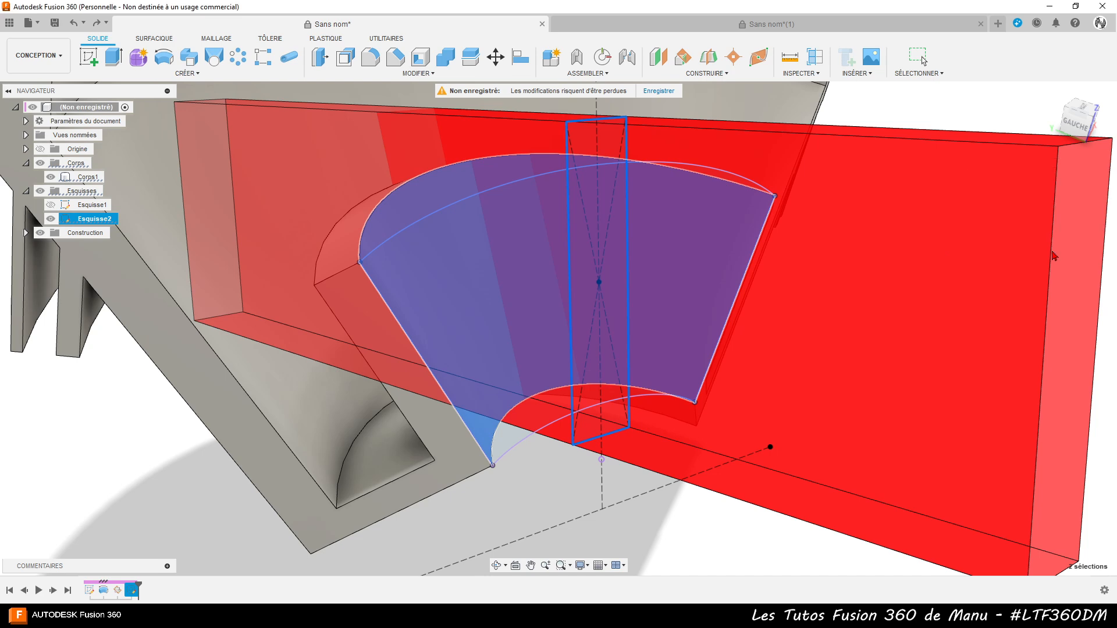
- Offset the narrow strip face split from the inner conical face by -3 mm to cut the groove
{"action": "middle_click_drag", "start_coordinate": [682, 517], "coordinate": [720, 452], "text": "shift"}
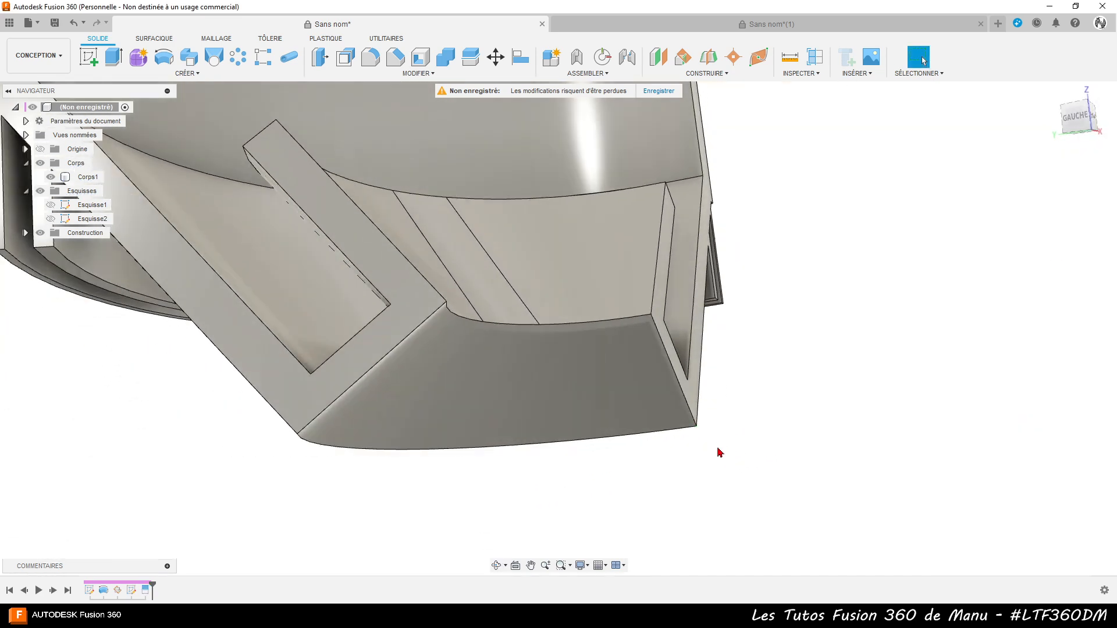
{"action": "left_click", "coordinate": [488, 287]}
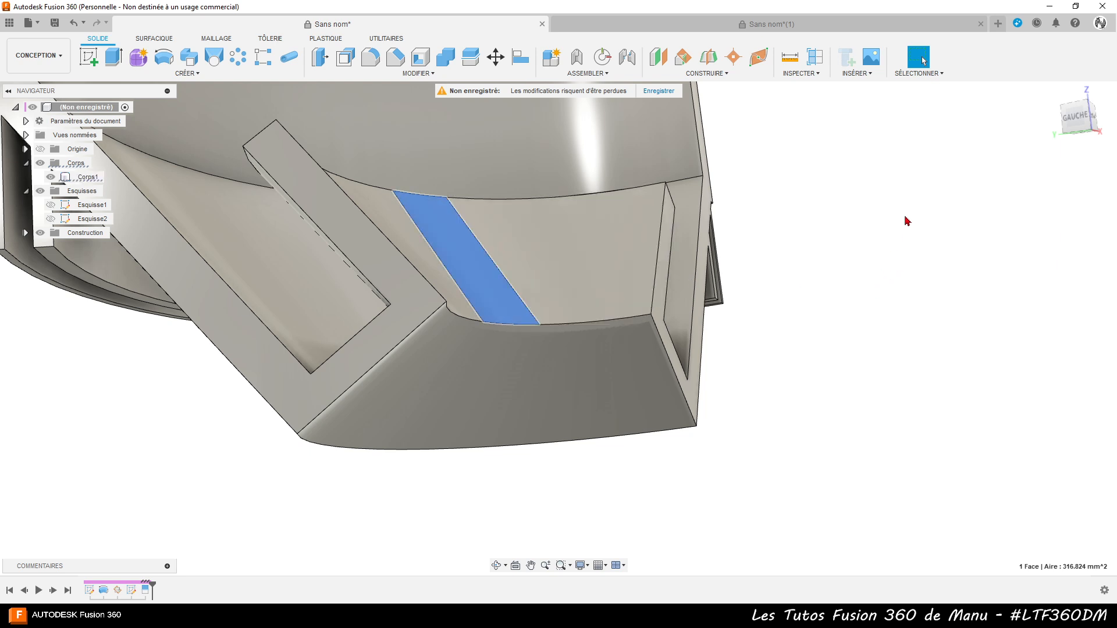
{"action": "left_click", "coordinate": [321, 58]}
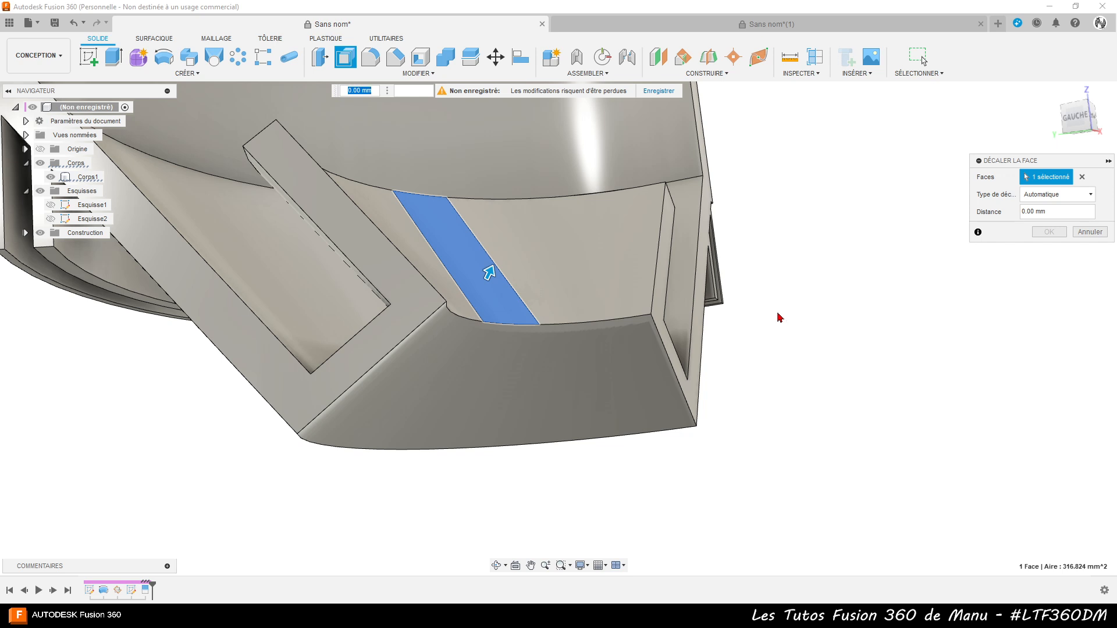
{"action": "left_click", "coordinate": [1050, 212]}
{"action": "type", "text": "-3"}
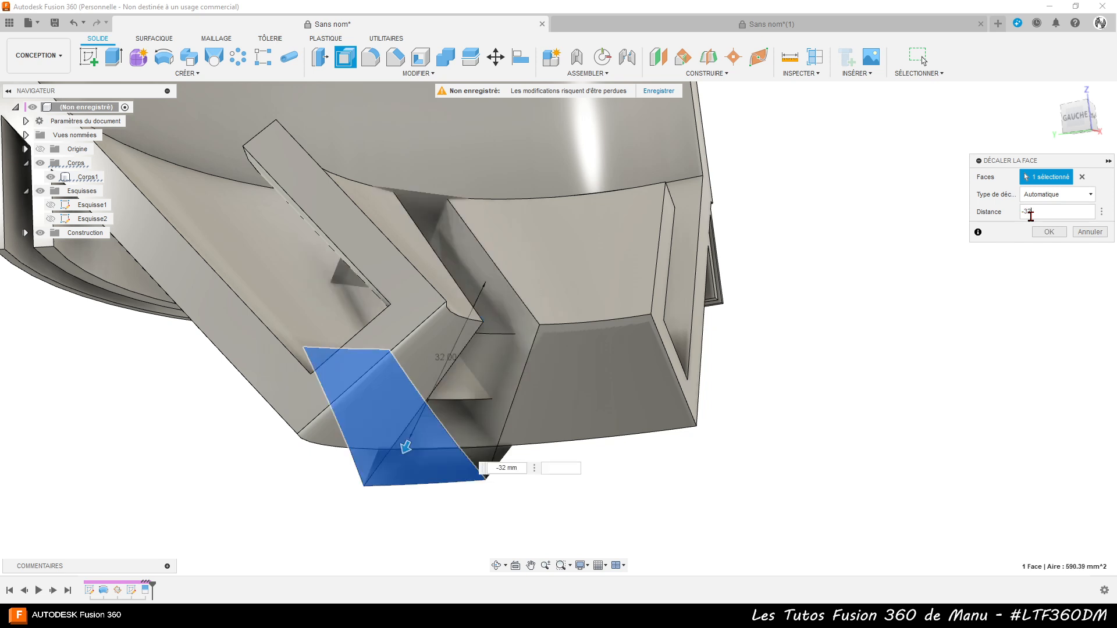
{"action": "key", "text": "Return"}
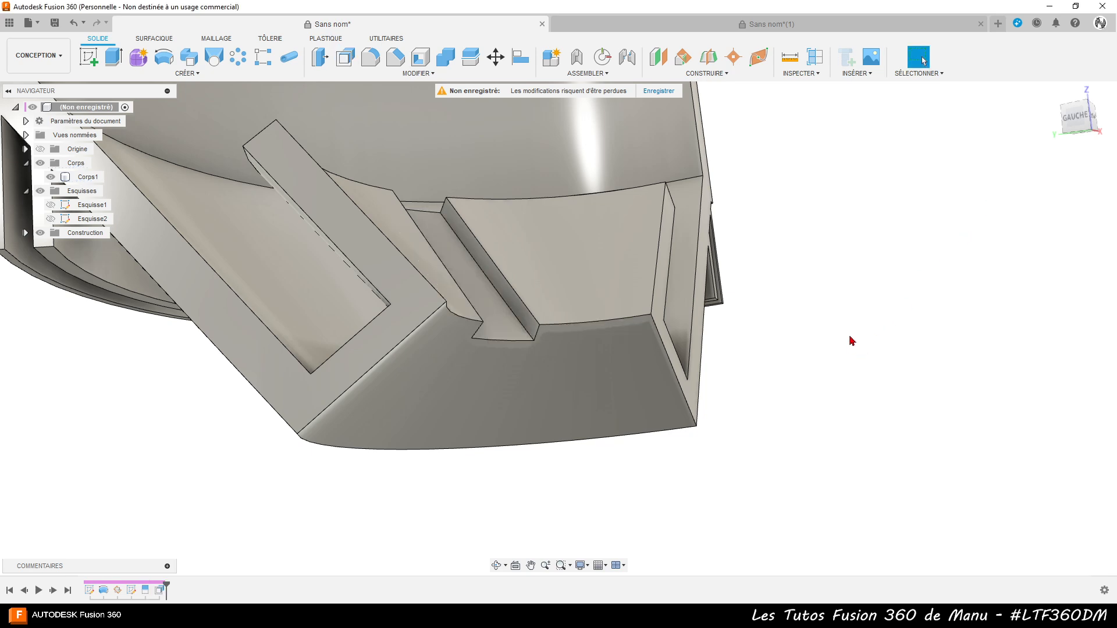
- Measure the groove's width between its two opening corners at the lower end, and clear the selection
{"action": "middle_click_drag", "start_coordinate": [821, 415], "coordinate": [774, 344], "text": "shift"}
{"action": "scroll", "coordinate": [333, 361], "scroll_direction": "up", "scroll_amount": 5}
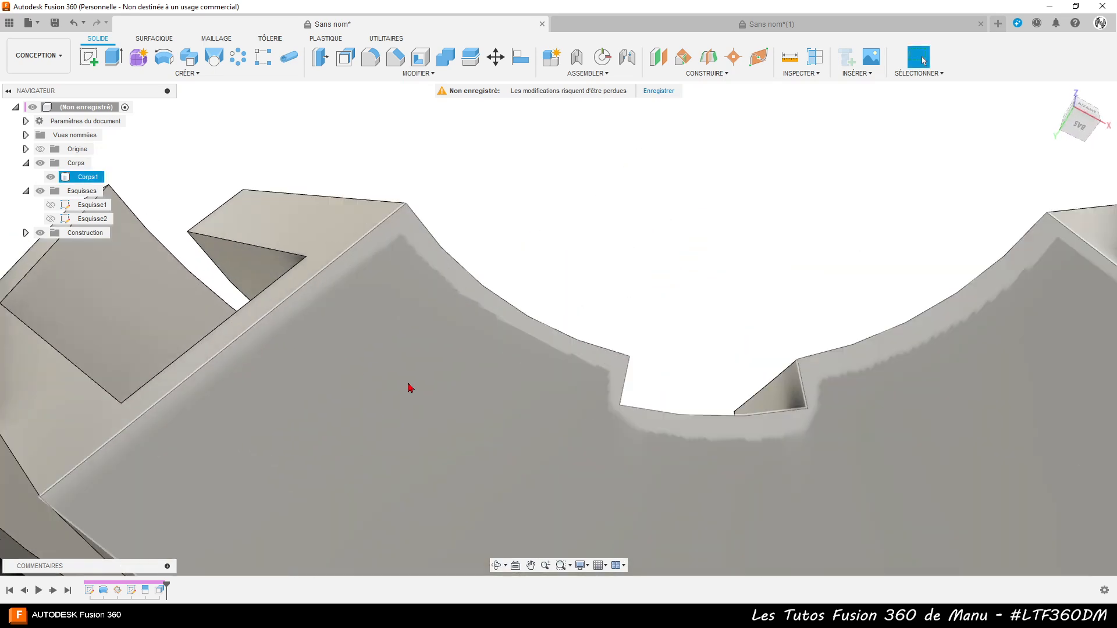
{"action": "scroll", "coordinate": [616, 189], "scroll_direction": "down", "scroll_amount": 5}
{"action": "scroll", "coordinate": [712, 303], "scroll_direction": "up", "scroll_amount": 5}
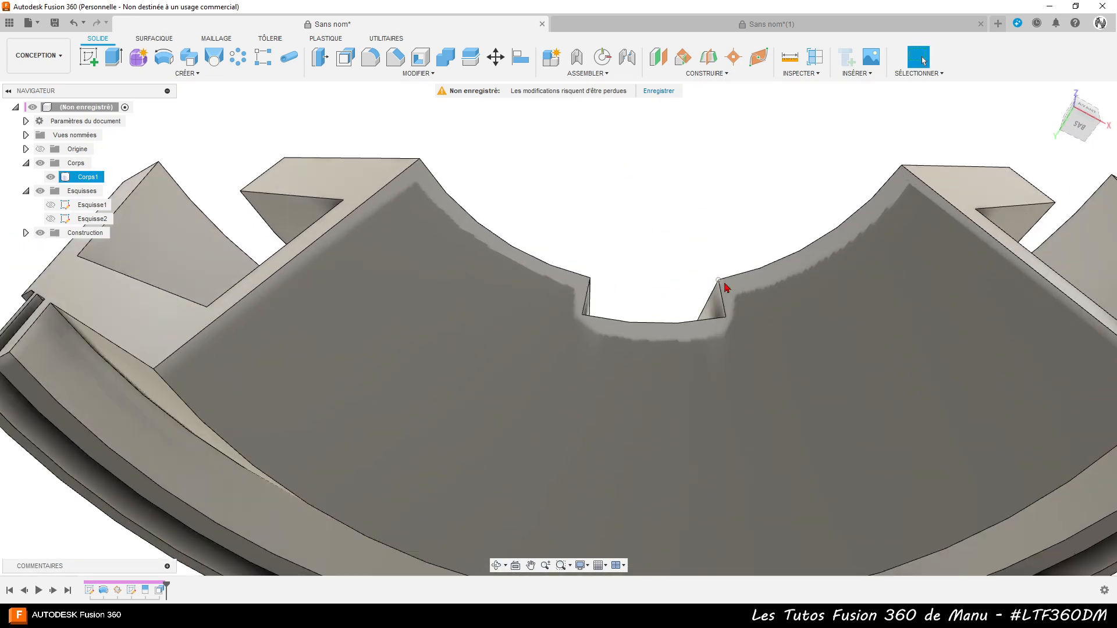
{"action": "middle_click_drag", "start_coordinate": [666, 370], "coordinate": [671, 376], "text": "shift"}
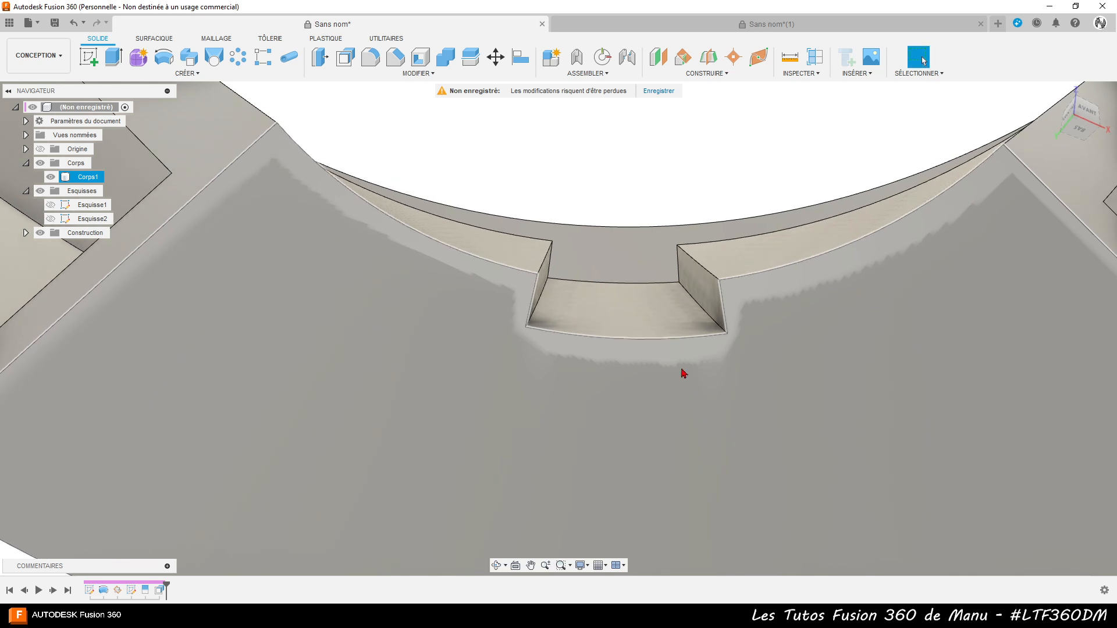
{"action": "scroll", "coordinate": [795, 334], "scroll_direction": "up", "scroll_amount": 2}
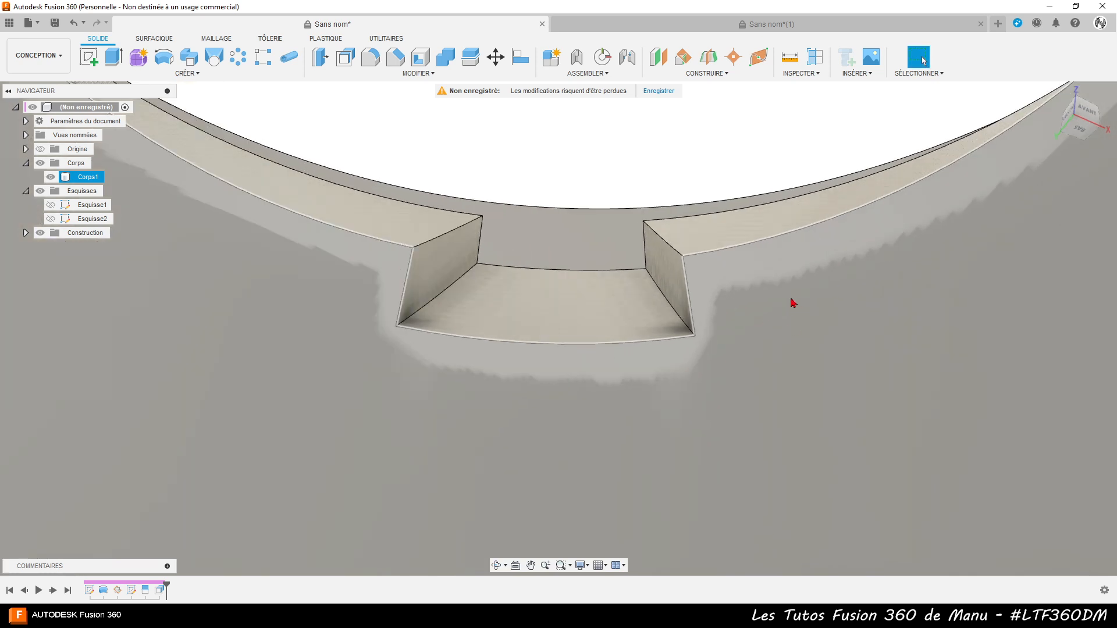
{"action": "left_click", "coordinate": [681, 170]}
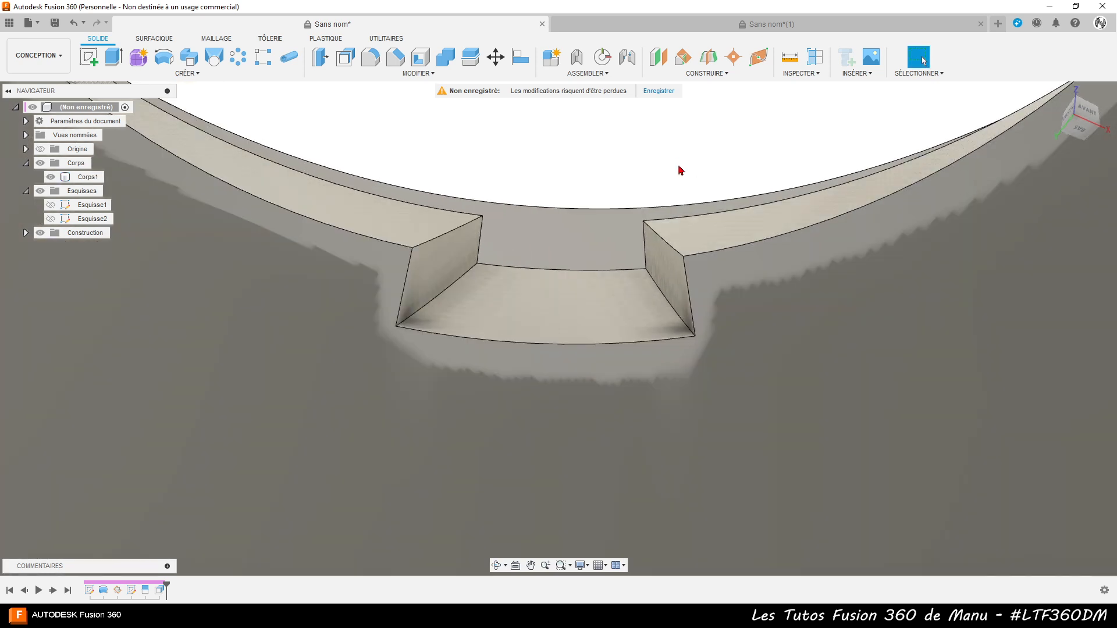
{"action": "left_click", "coordinate": [790, 57]}
{"action": "left_click", "coordinate": [412, 245]}
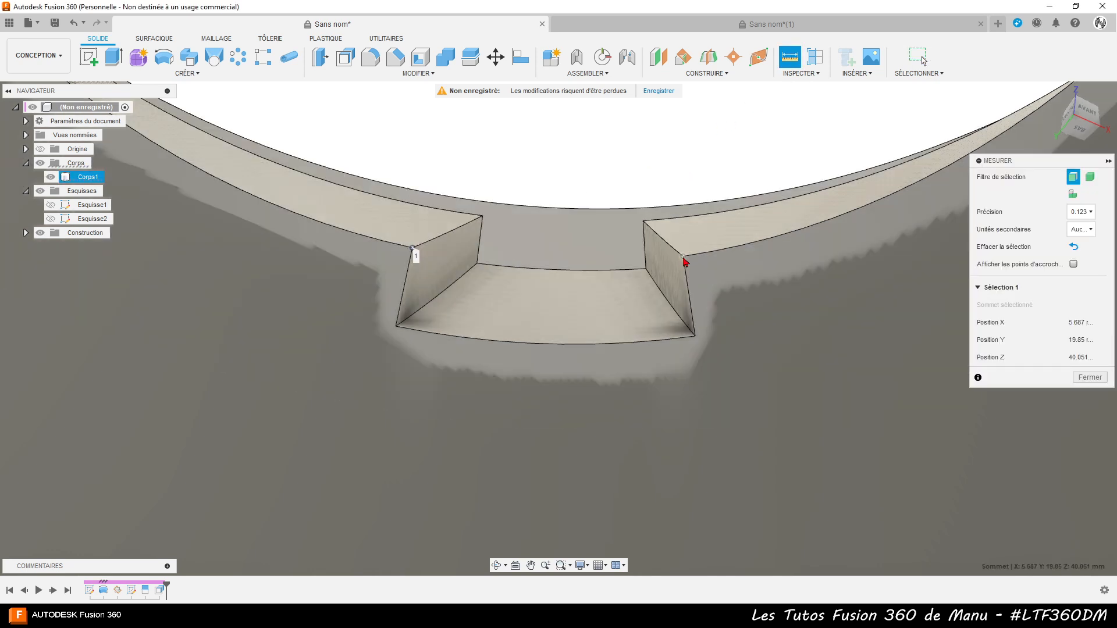
{"action": "left_click", "coordinate": [683, 256]}
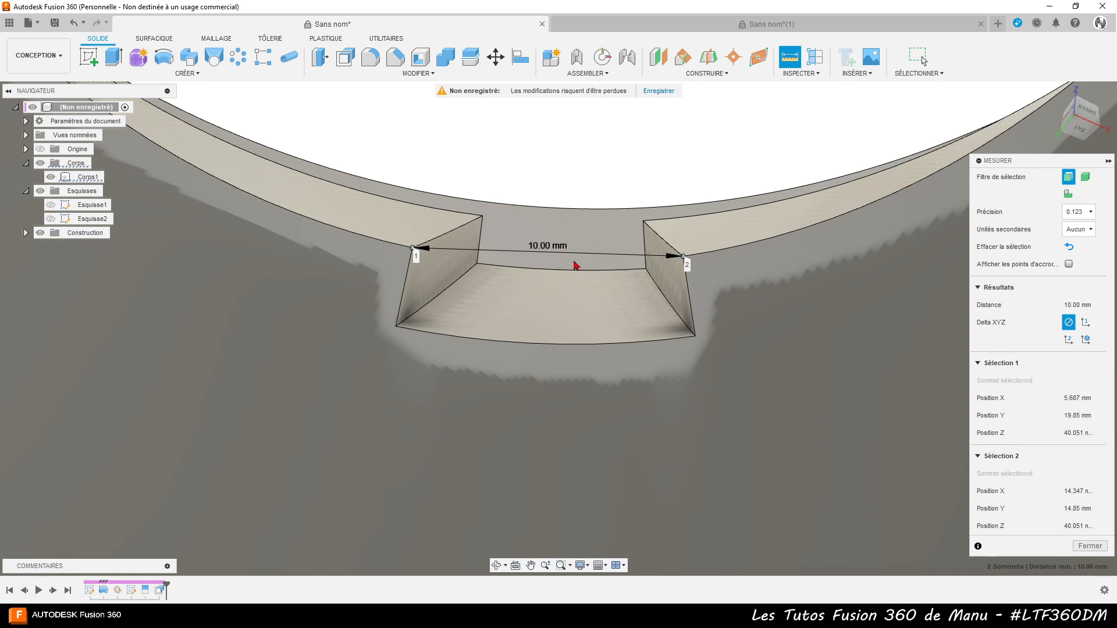
{"action": "left_click", "coordinate": [1069, 247]}
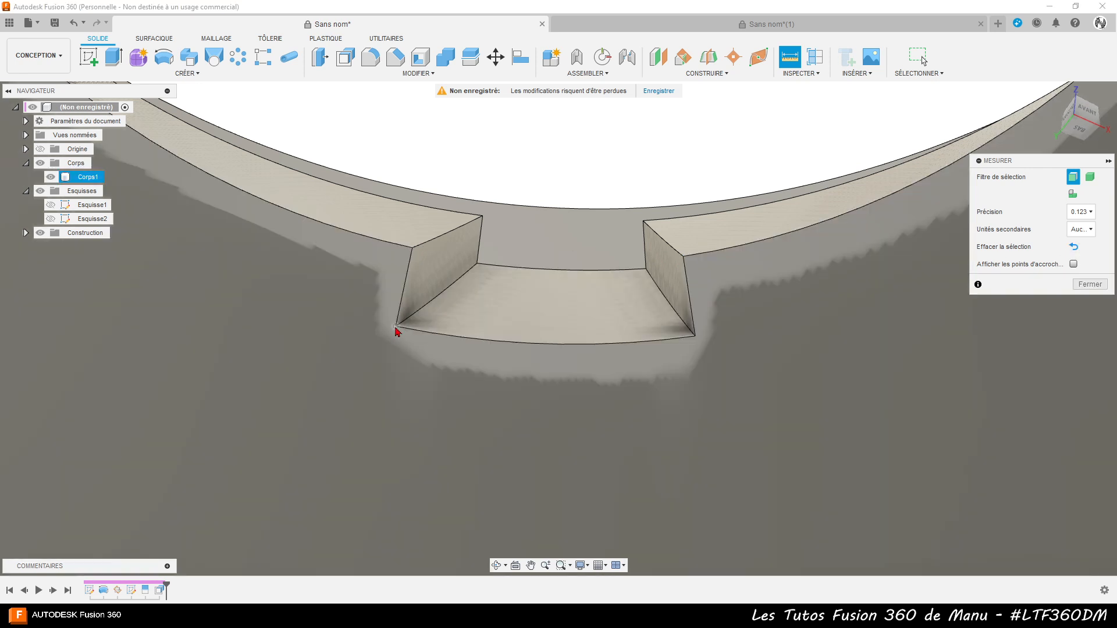
- Measure the groove's width between its two floor corners at the lower end, and end the measurement
{"action": "left_click", "coordinate": [395, 329]}
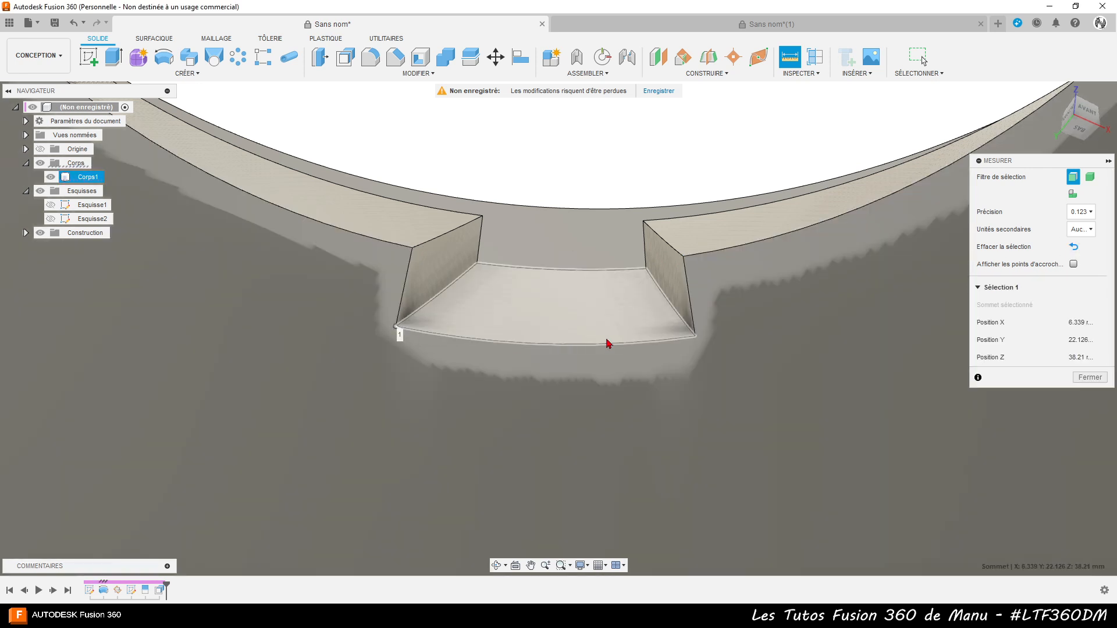
{"action": "left_click", "coordinate": [695, 338]}
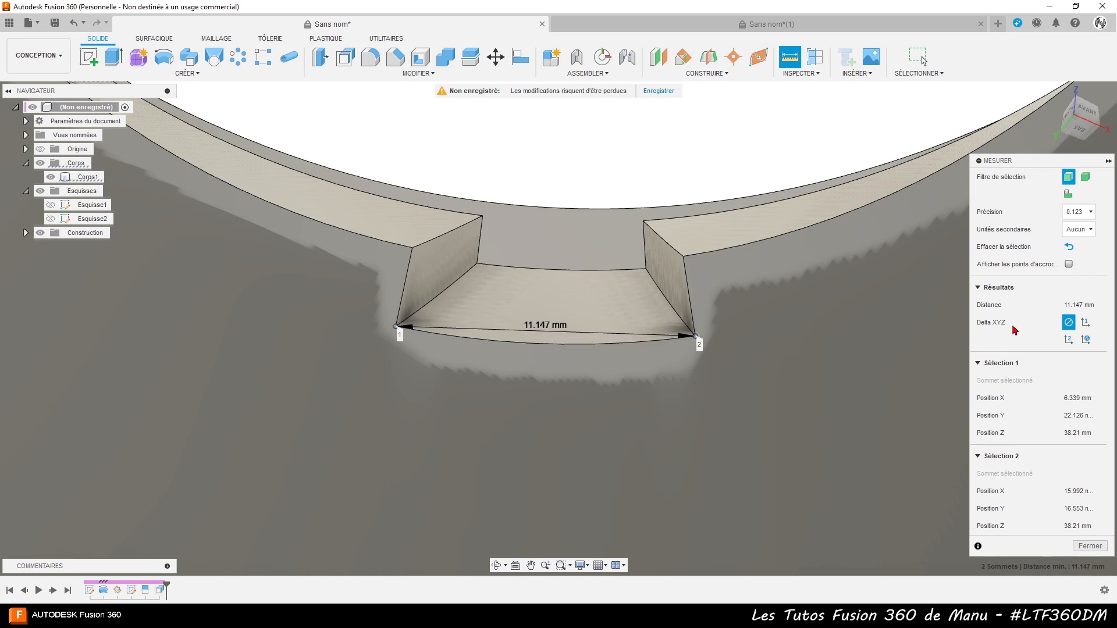
{"action": "left_click", "coordinate": [1075, 247]}
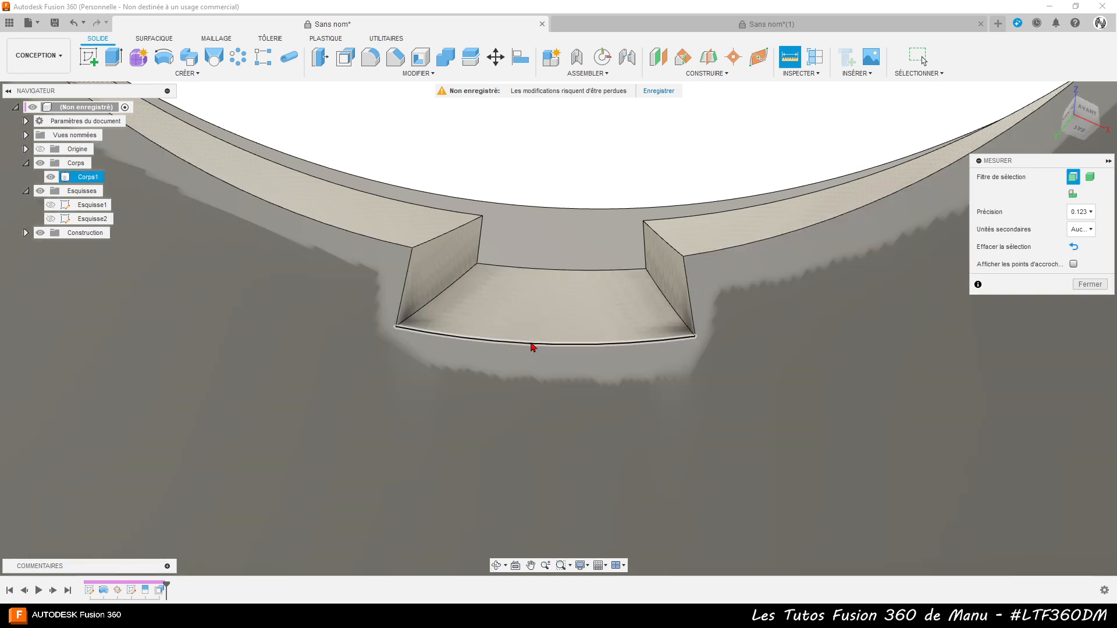
{"action": "scroll", "coordinate": [621, 389], "scroll_direction": "down", "scroll_amount": 6}
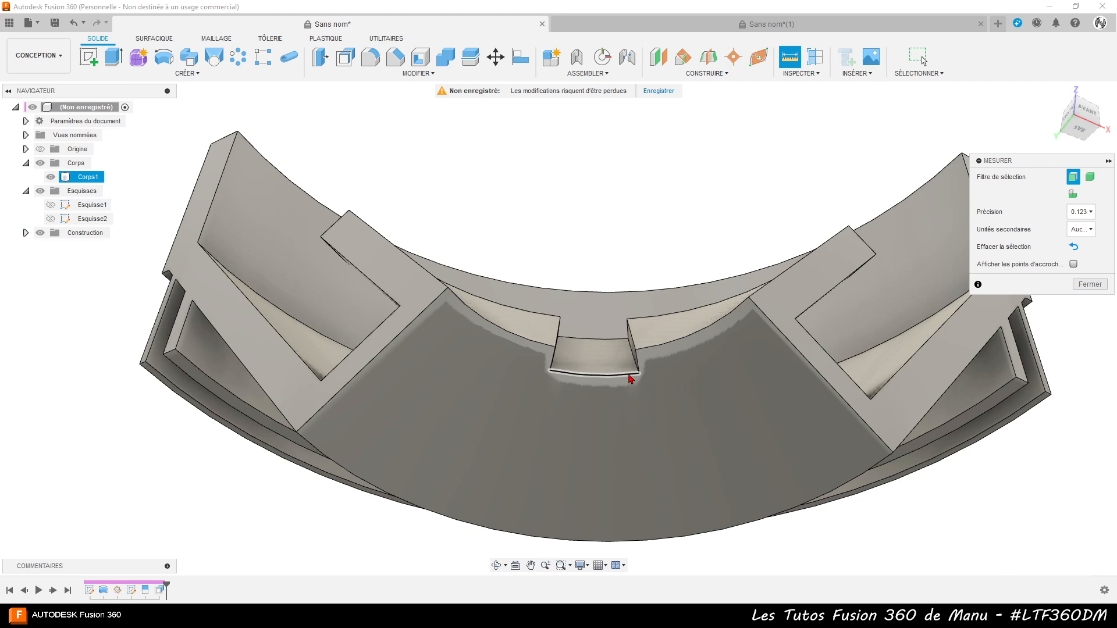
{"action": "scroll", "coordinate": [630, 379], "scroll_direction": "up", "scroll_amount": 3}
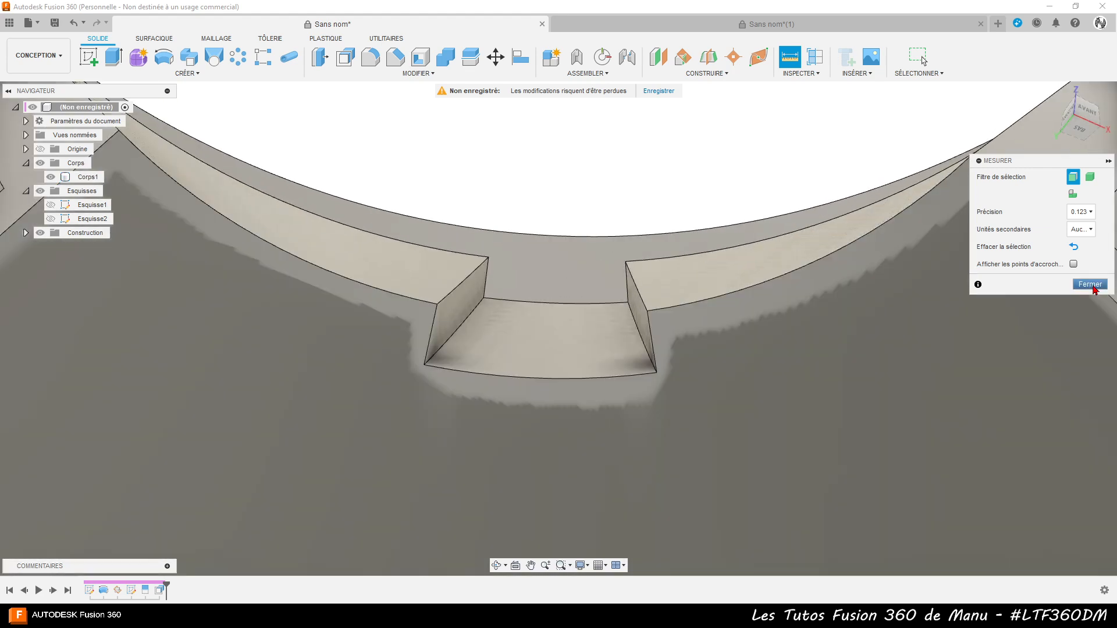
{"action": "left_click", "coordinate": [1089, 284]}
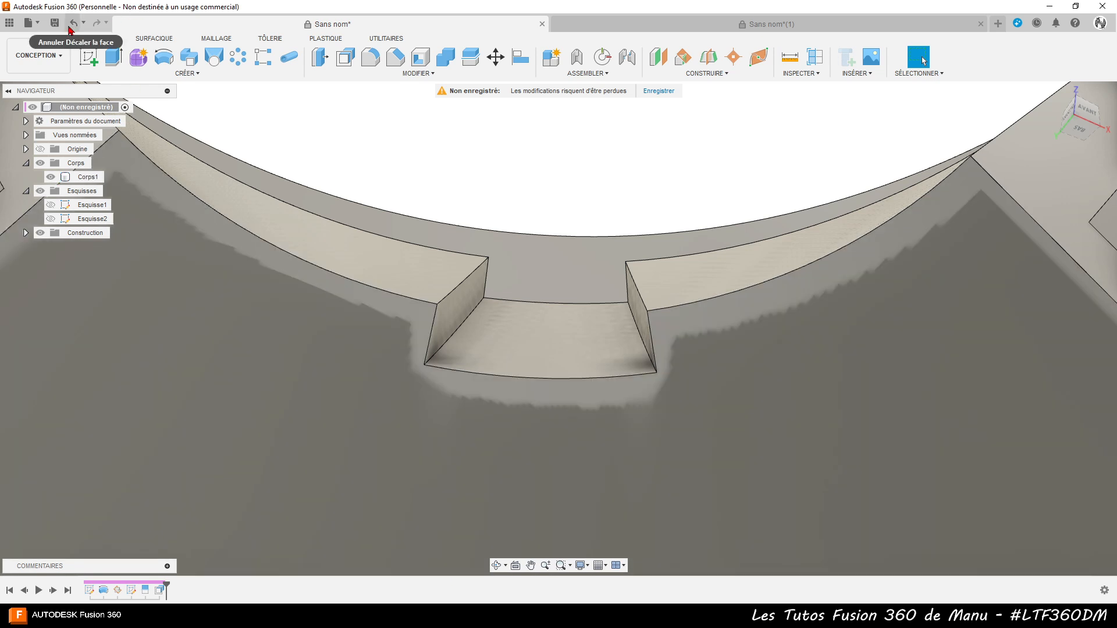
- Undo the face offset and the face split, and hide the rectangle sketch Esquisse2
{"action": "left_click", "coordinate": [74, 28]}
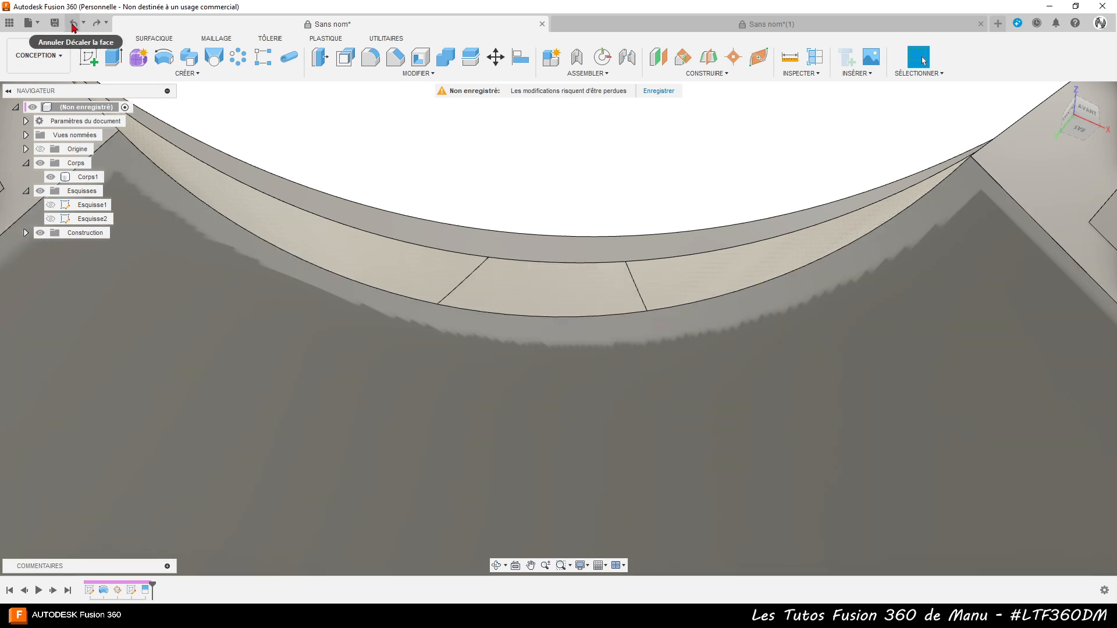
{"action": "left_click", "coordinate": [74, 28]}
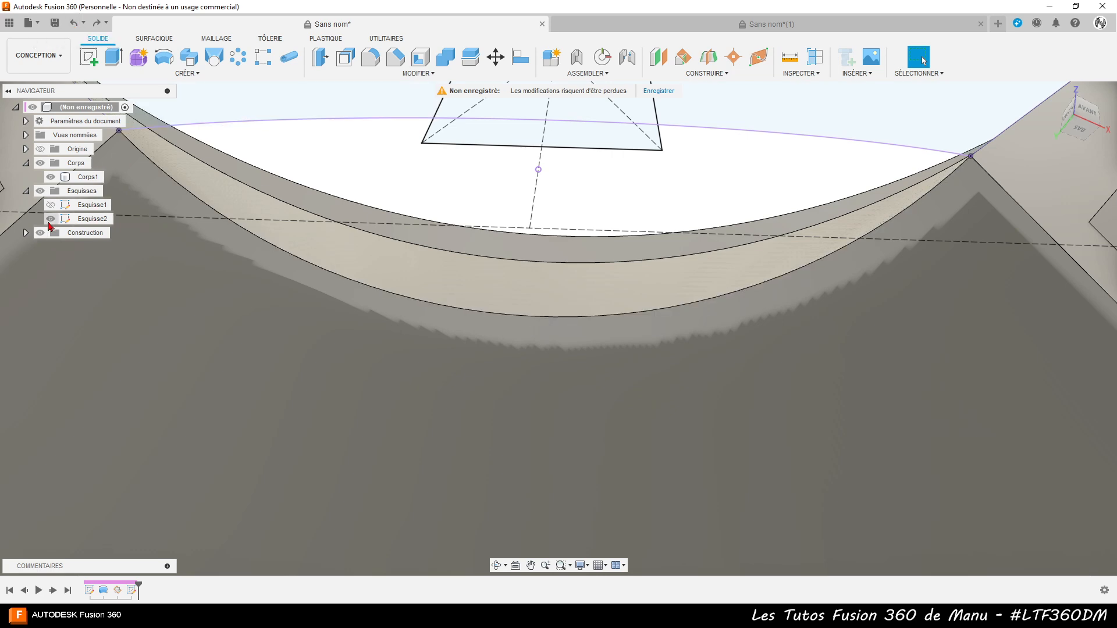
{"action": "left_click", "coordinate": [49, 219]}
- Create a midplane between the two flat end faces of the part
{"action": "scroll", "coordinate": [587, 270], "scroll_direction": "down", "scroll_amount": 7}
{"action": "middle_click_drag", "start_coordinate": [611, 284], "coordinate": [590, 357], "text": "shift"}
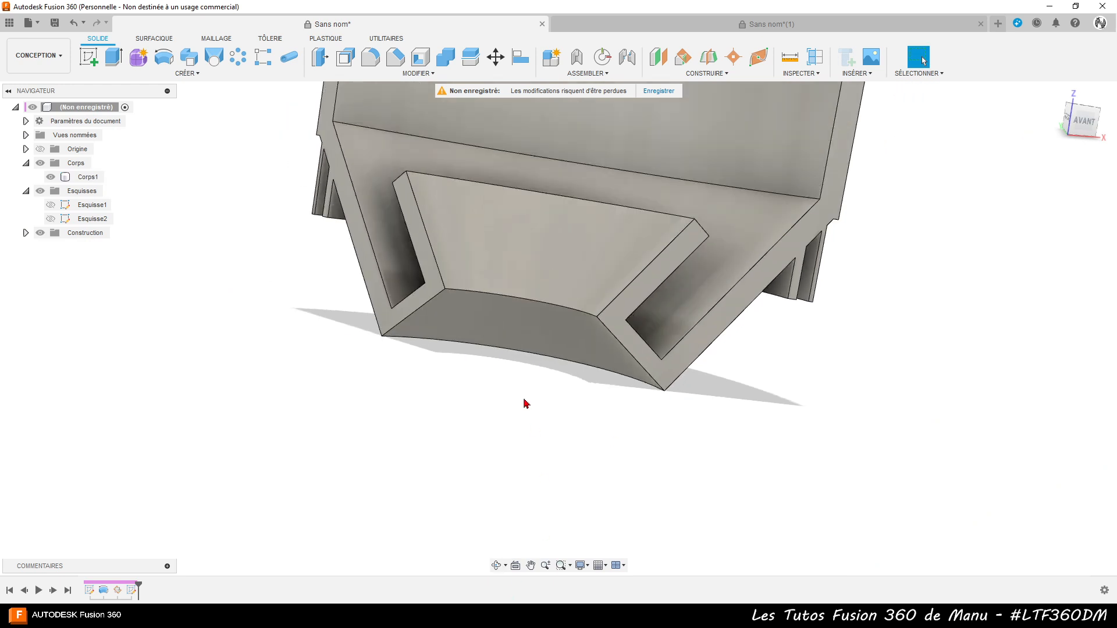
{"action": "scroll", "coordinate": [519, 407], "scroll_direction": "down", "scroll_amount": 4}
{"action": "scroll", "coordinate": [599, 233], "scroll_direction": "up", "scroll_amount": 4}
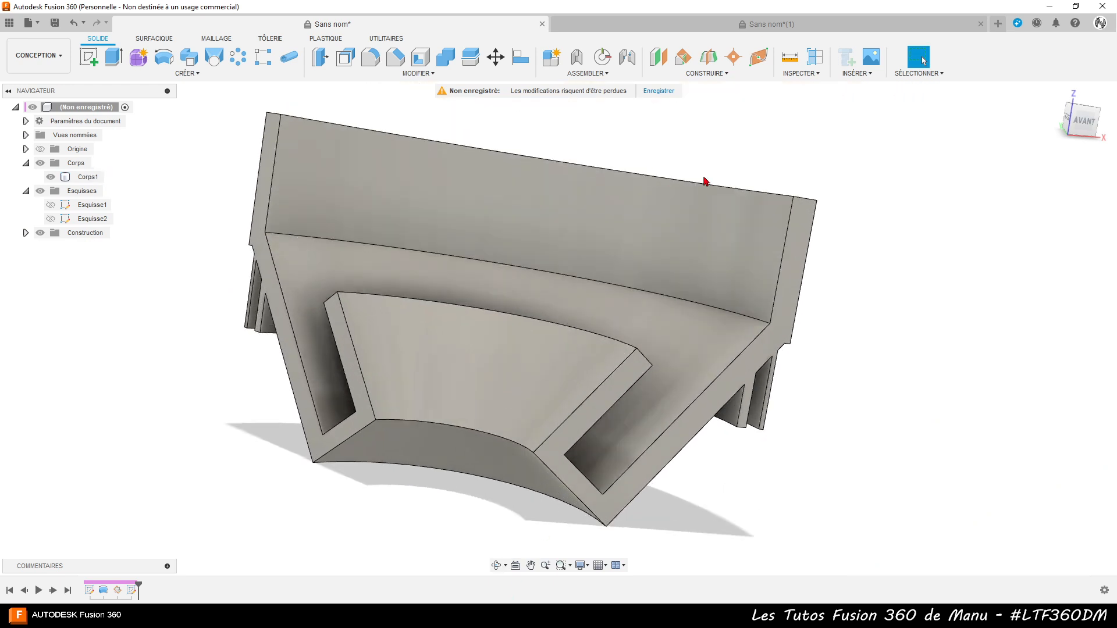
{"action": "left_click", "coordinate": [713, 60]}
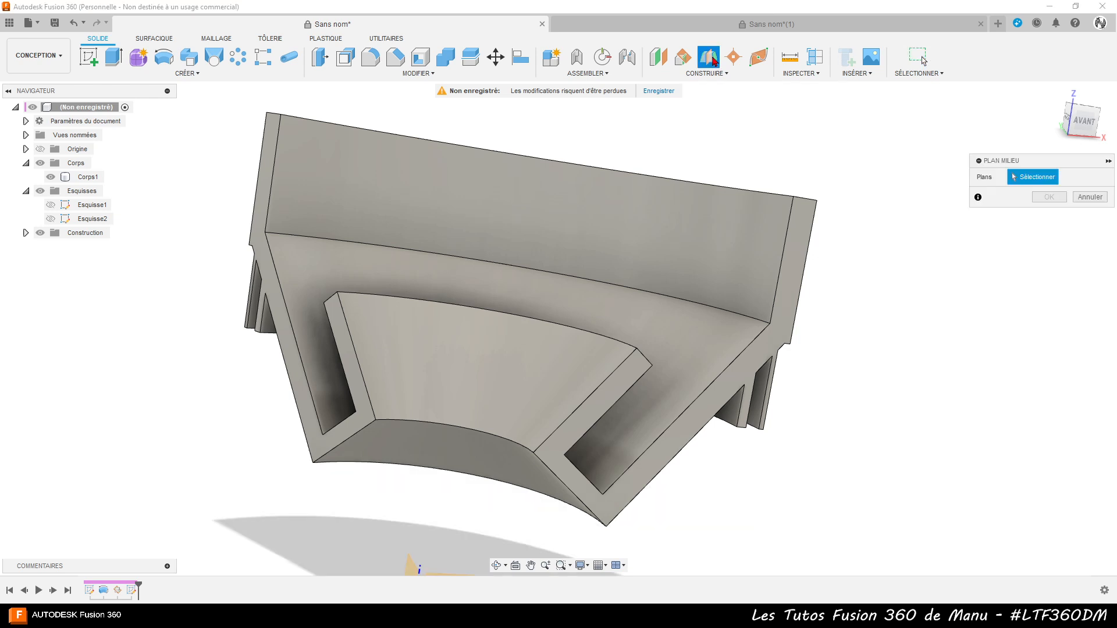
{"action": "left_click", "coordinate": [349, 352]}
{"action": "left_click", "coordinate": [619, 384]}
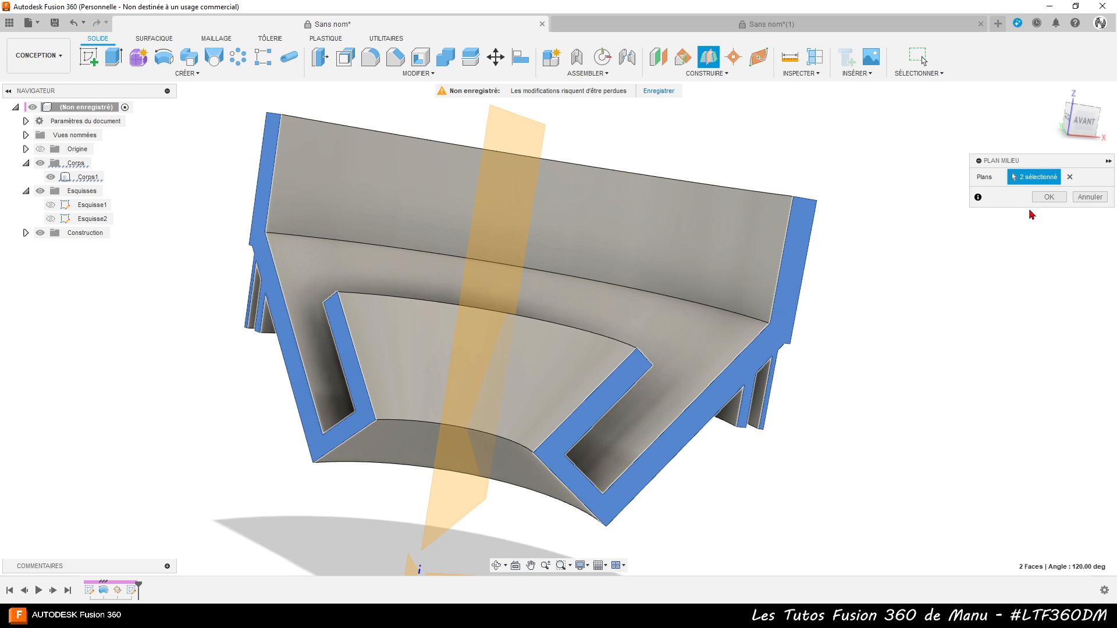
{"action": "left_click", "coordinate": [1058, 198]}
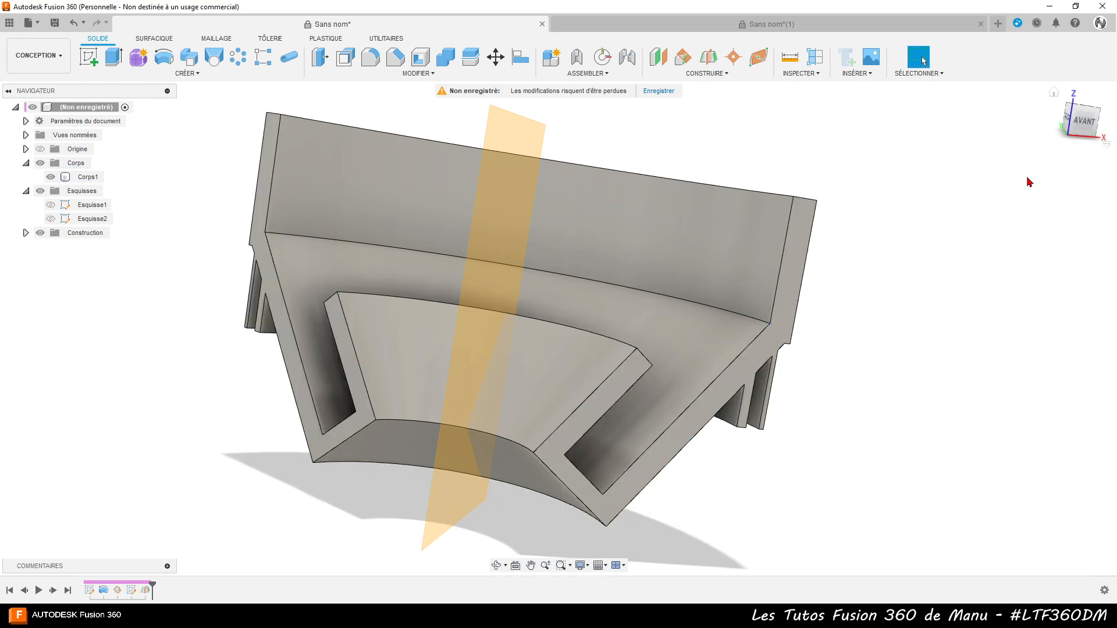
- Start a new sketch on the midplane between the part's two end faces
{"action": "middle_click_drag", "start_coordinate": [1008, 338], "coordinate": [1103, 334], "text": "shift"}
{"action": "left_click_drag", "start_coordinate": [1024, 320], "coordinate": [895, 292]}
{"action": "key", "text": "Escape"}
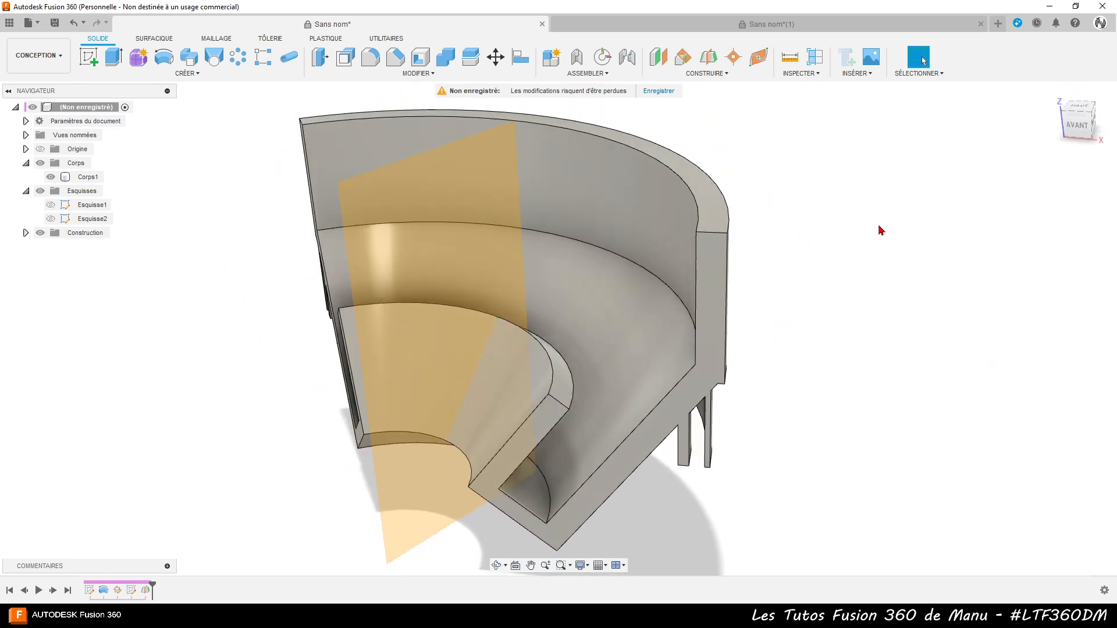
{"action": "left_click", "coordinate": [427, 196]}
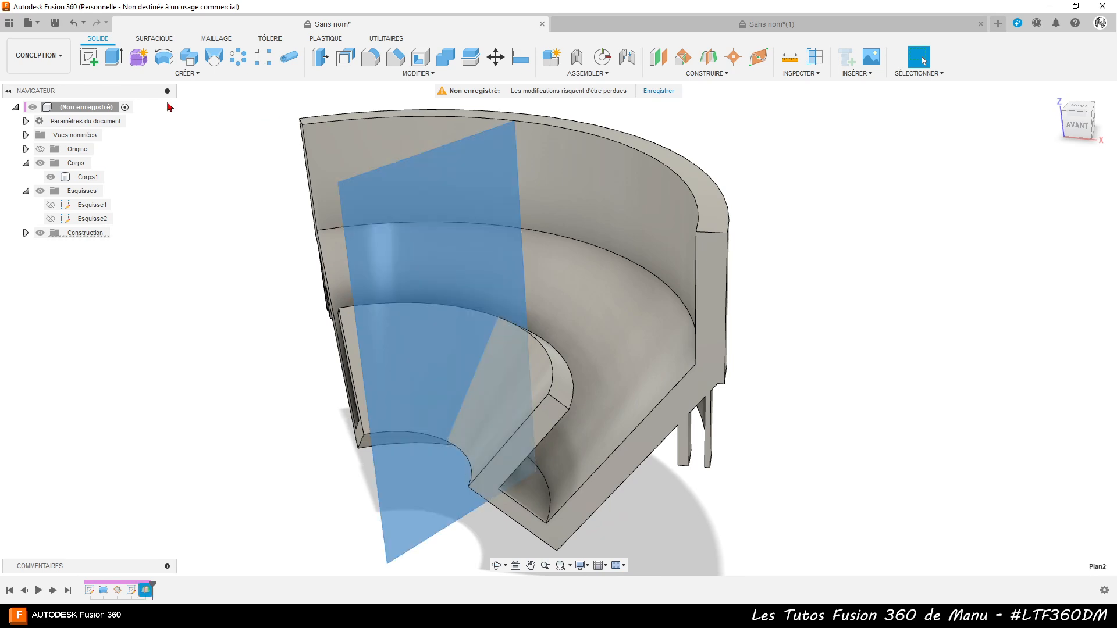
{"action": "left_click", "coordinate": [89, 58]}
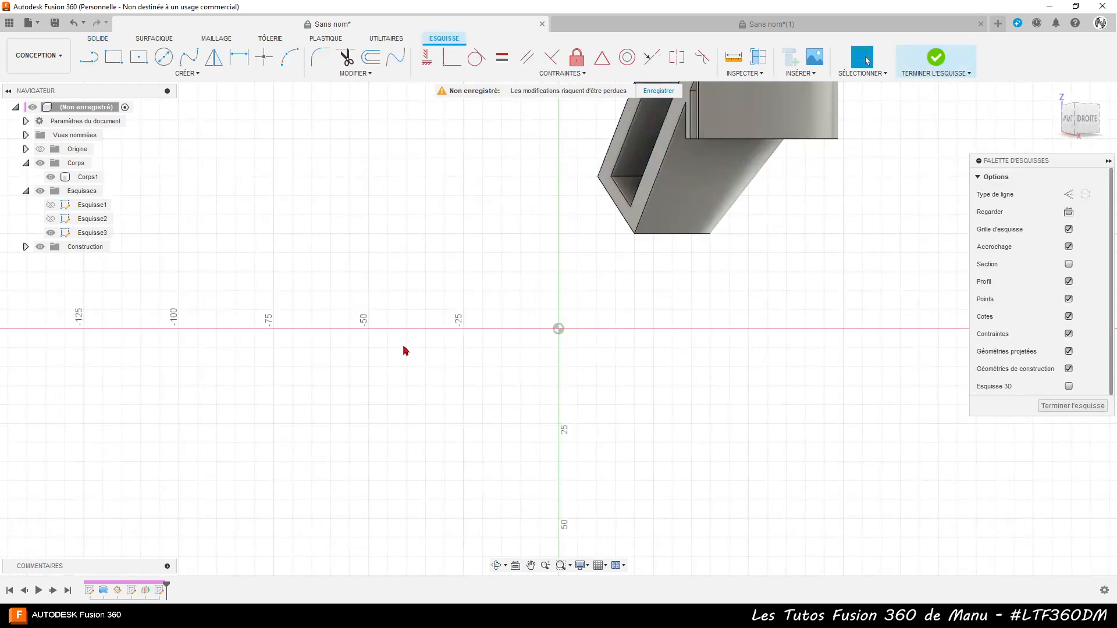
- Turn on the section display so the body is cut open at the midplane sketch
{"action": "scroll", "coordinate": [373, 364], "scroll_direction": "down", "scroll_amount": 5}
{"action": "scroll", "coordinate": [416, 268], "scroll_direction": "up", "scroll_amount": 3}
{"action": "scroll", "coordinate": [567, 179], "scroll_direction": "up", "scroll_amount": 1}
{"action": "scroll", "coordinate": [573, 171], "scroll_direction": "up", "scroll_amount": 3}
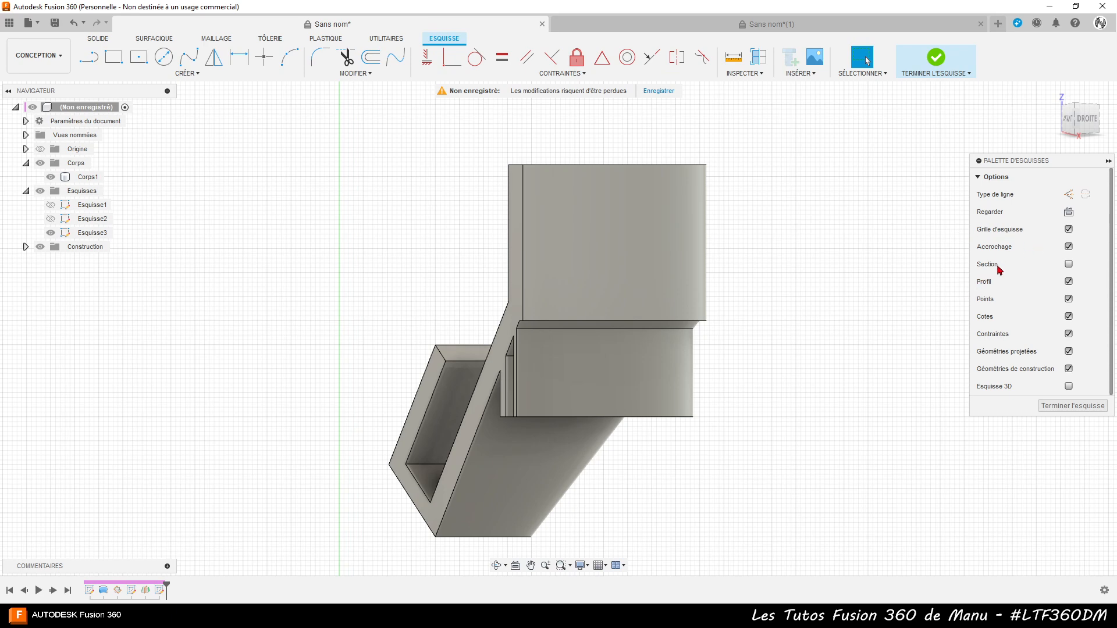
{"action": "left_click", "coordinate": [1069, 265]}
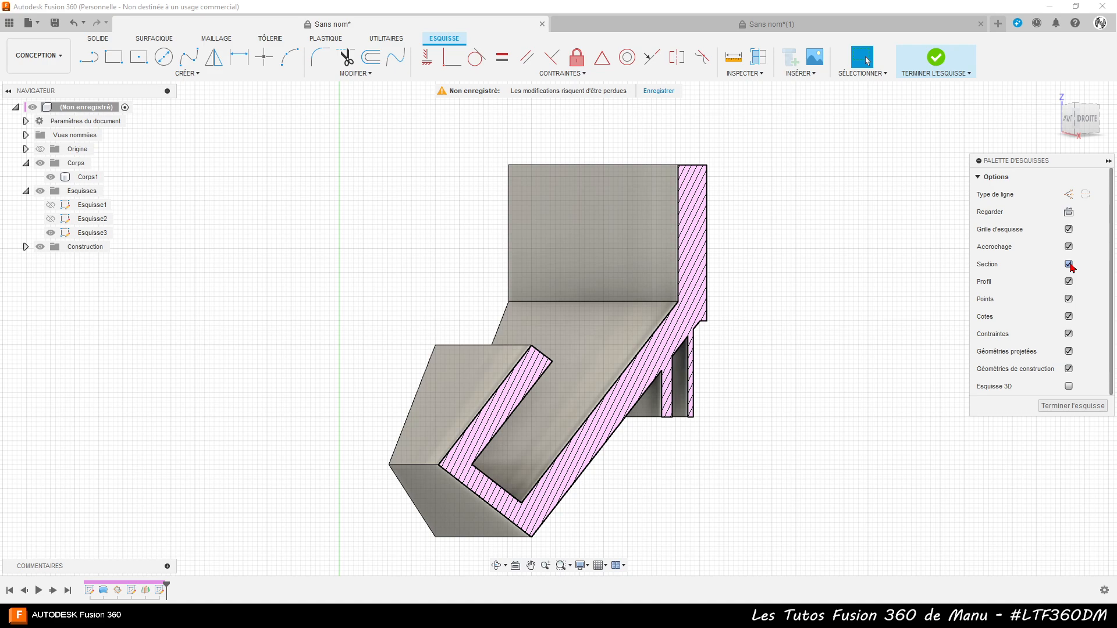
- Use Intersection to bring the section lines of the lower conical face and the wall's narrow upper rim face into the sketch
{"action": "scroll", "coordinate": [642, 525], "scroll_direction": "up", "scroll_amount": 2}
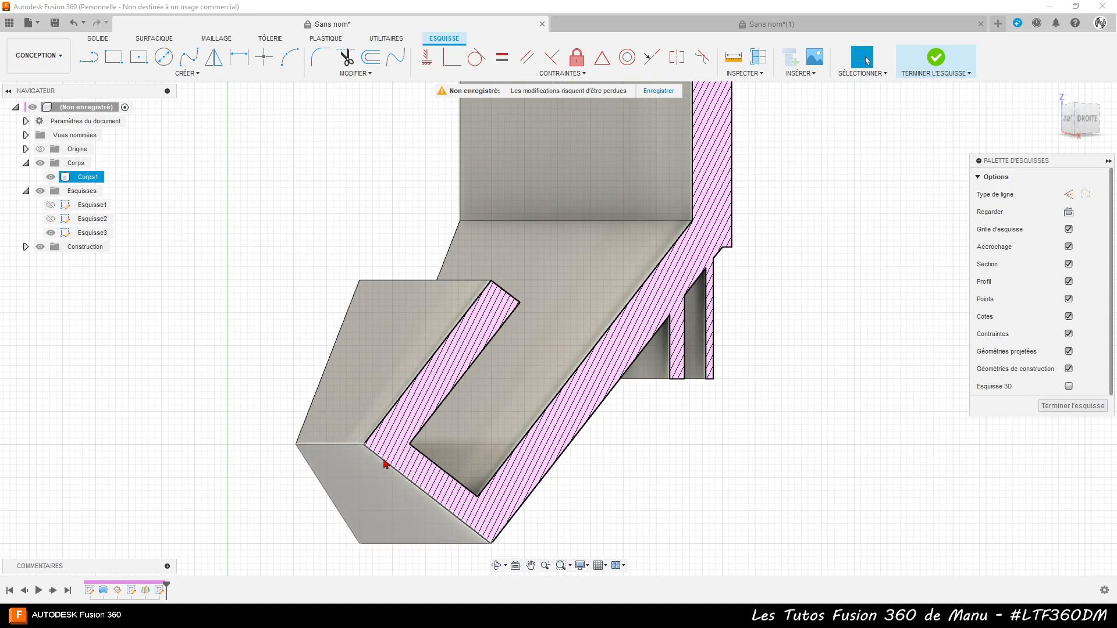
{"action": "left_click", "coordinate": [186, 73]}
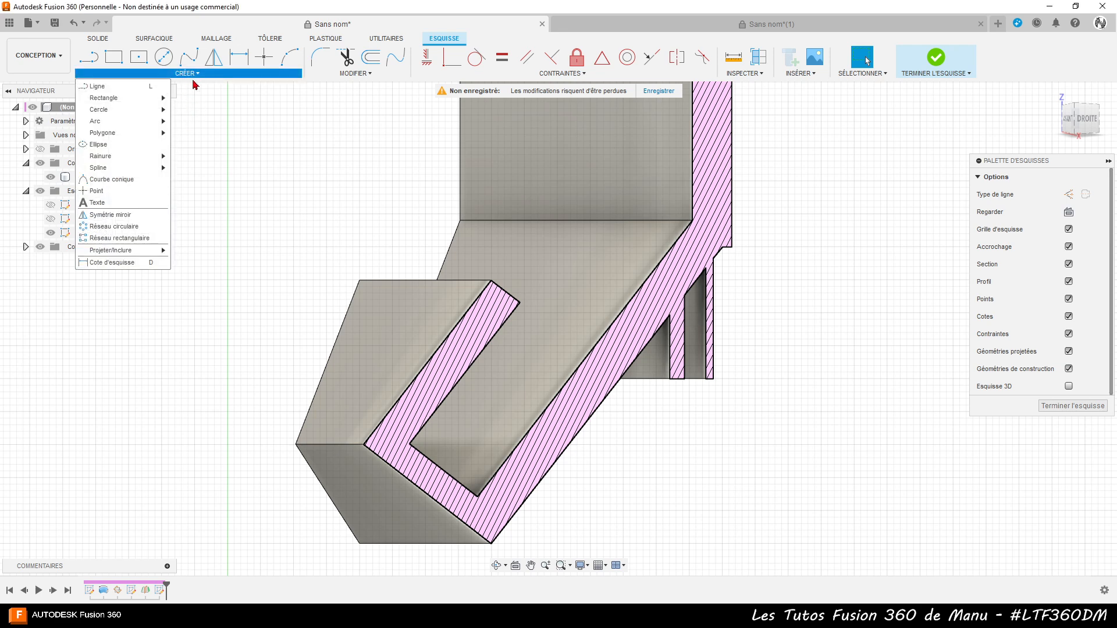
{"action": "mouse_move", "coordinate": [133, 251]}
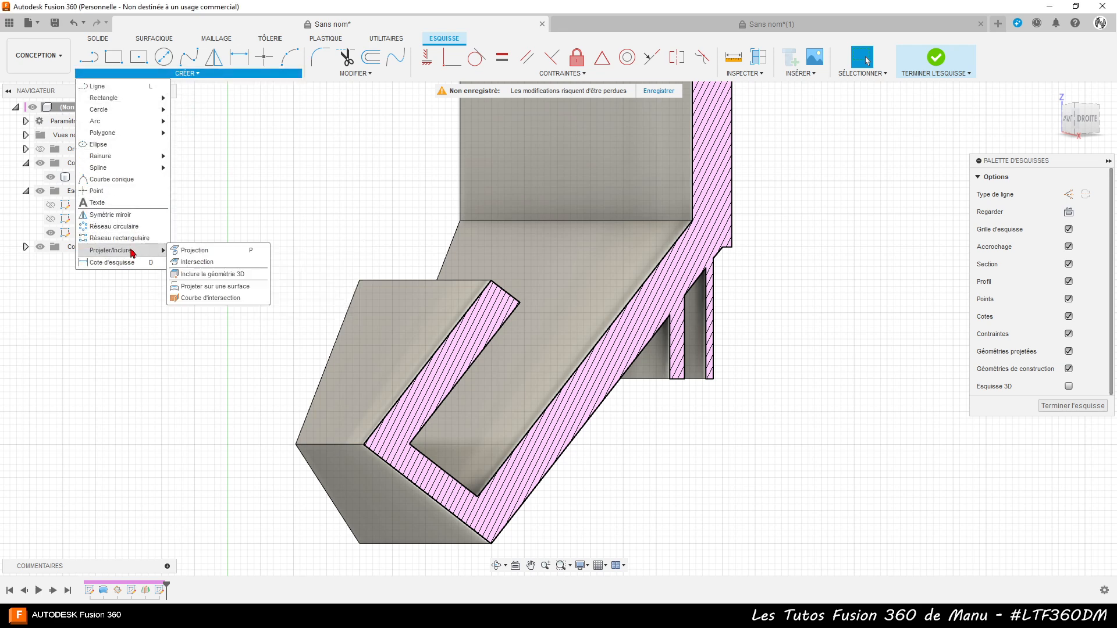
{"action": "left_click", "coordinate": [220, 266]}
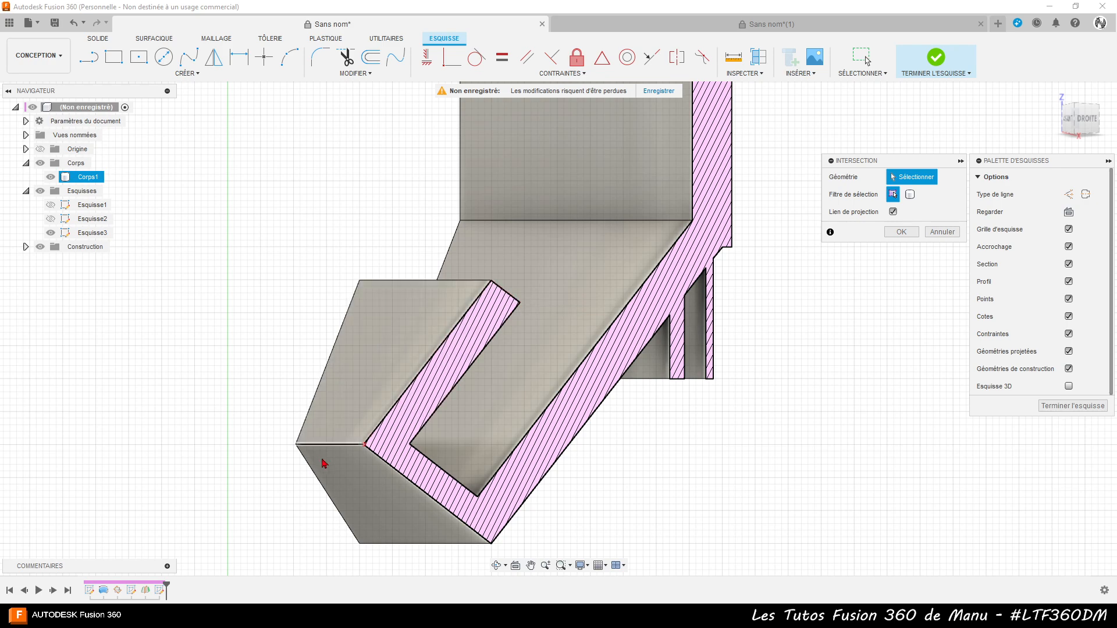
{"action": "left_click", "coordinate": [362, 483]}
{"action": "middle_click_drag", "start_coordinate": [369, 484], "coordinate": [389, 468], "text": "shift"}
{"action": "left_click", "coordinate": [509, 283]}
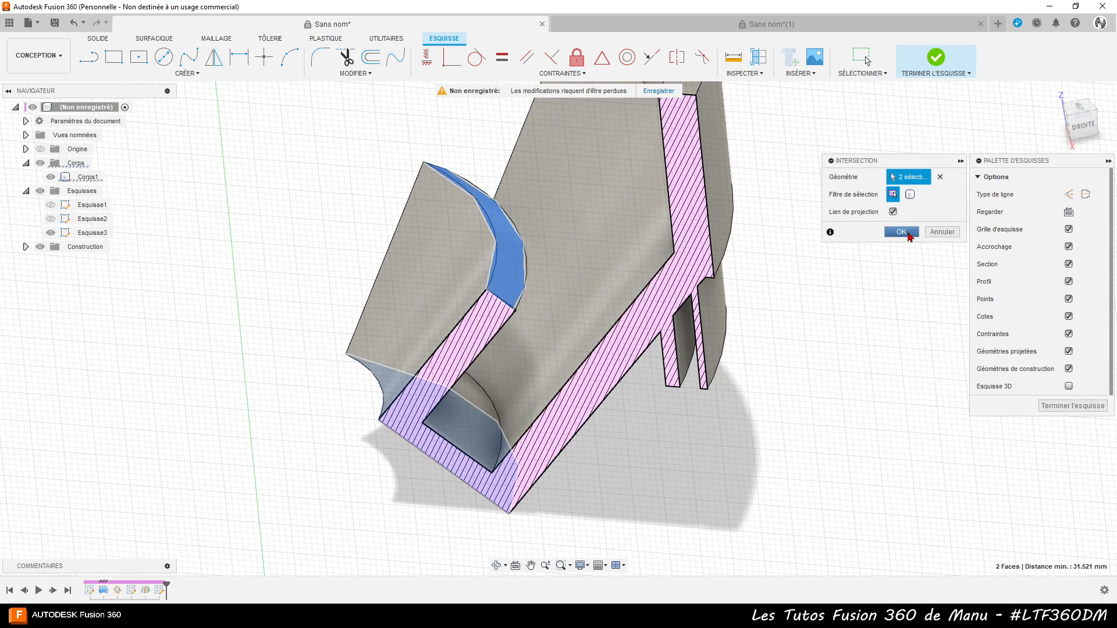
{"action": "left_click", "coordinate": [901, 232]}
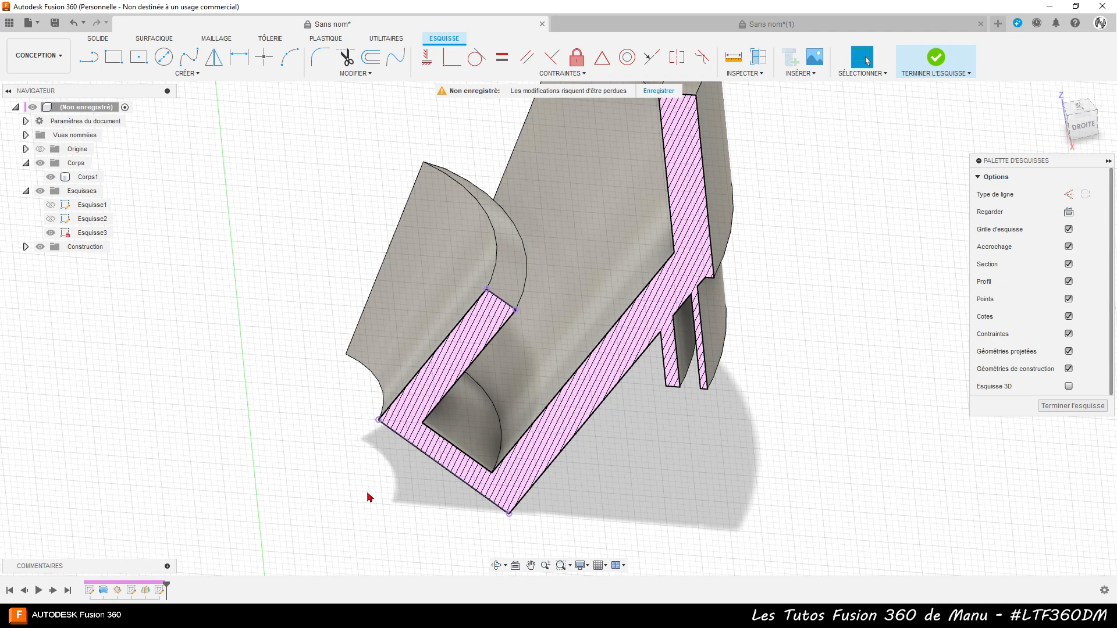
- Hide the body and sketch a slanted line about 39.8 mm long beside the two intersection segments, on their outer side
{"action": "scroll", "coordinate": [369, 495], "scroll_direction": "up", "scroll_amount": 5}
{"action": "mouse_move", "coordinate": [393, 487]}
{"action": "middle_mouse_down", "text": "shift"}
{"action": "mouse_move", "coordinate": [422, 456]}
{"action": "mouse_move", "coordinate": [414, 431]}
{"action": "mouse_move", "coordinate": [392, 441]}
{"action": "mouse_move", "coordinate": [399, 469]}
{"action": "mouse_move", "coordinate": [416, 445]}
{"action": "middle_mouse_up", "text": "shift"}
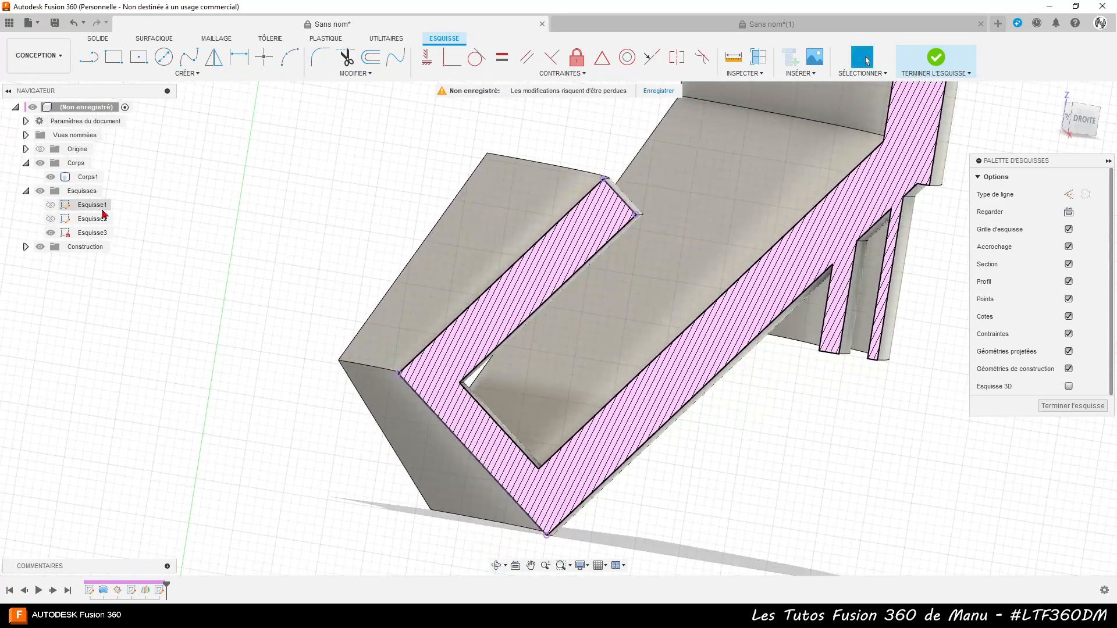
{"action": "left_click", "coordinate": [51, 176]}
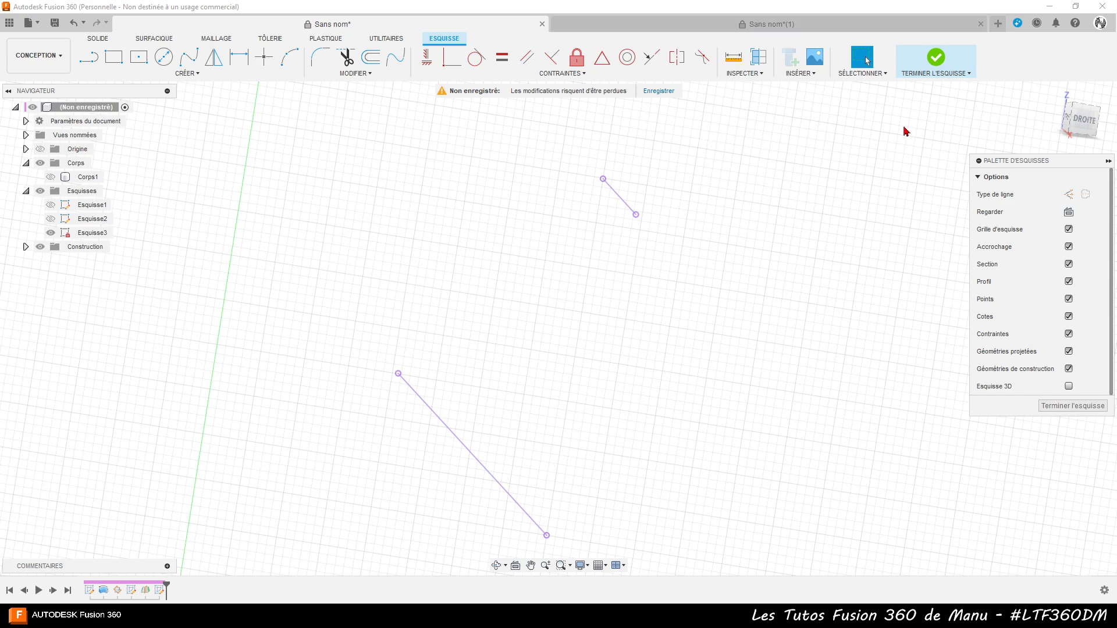
{"action": "left_click", "coordinate": [89, 57]}
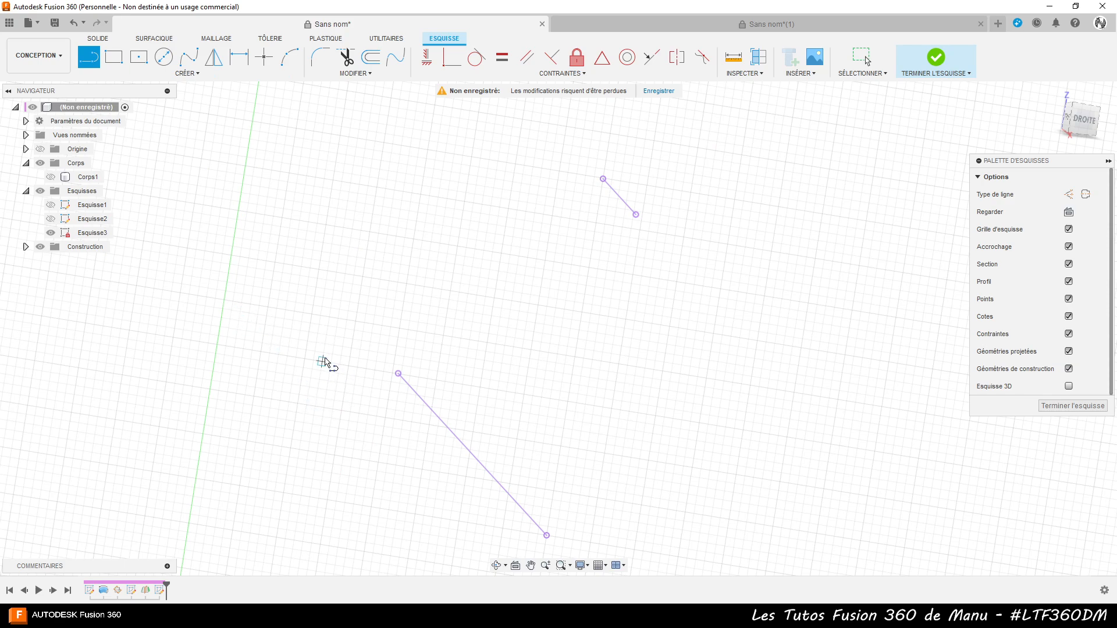
{"action": "left_click", "coordinate": [323, 352]}
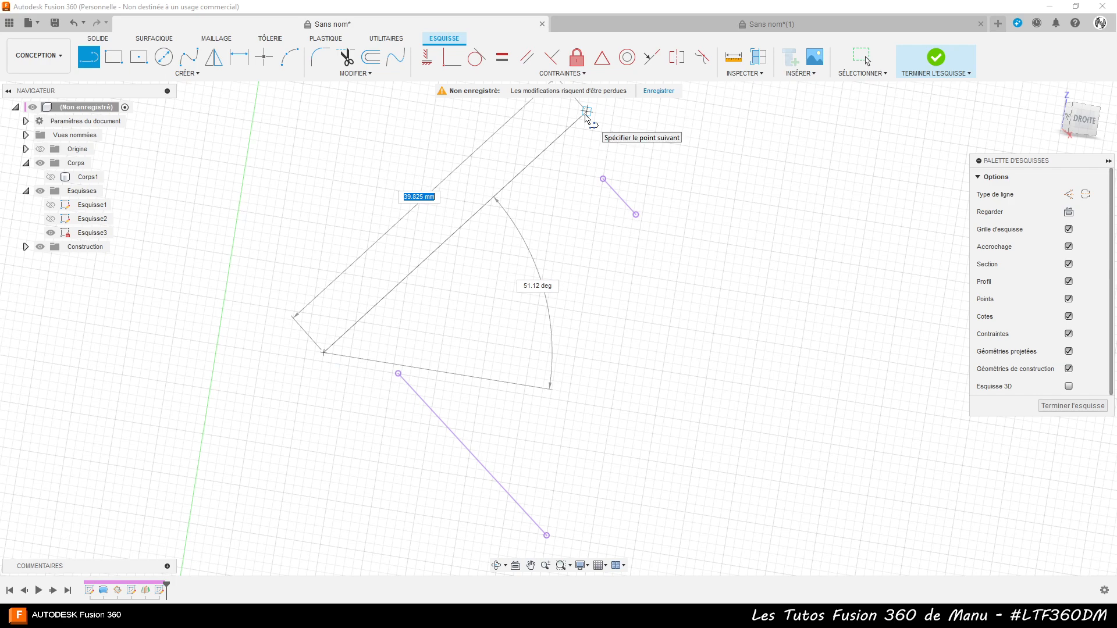
{"action": "left_click", "coordinate": [585, 114]}
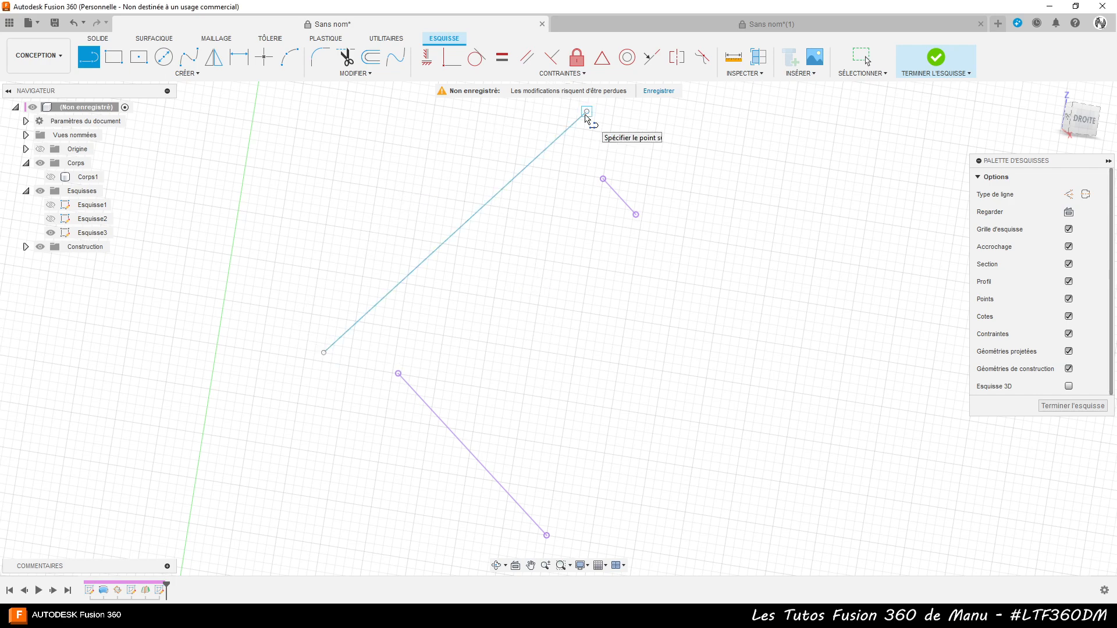
{"action": "scroll", "coordinate": [445, 427], "scroll_direction": "down", "scroll_amount": 3}
{"action": "left_click", "coordinate": [515, 210]}
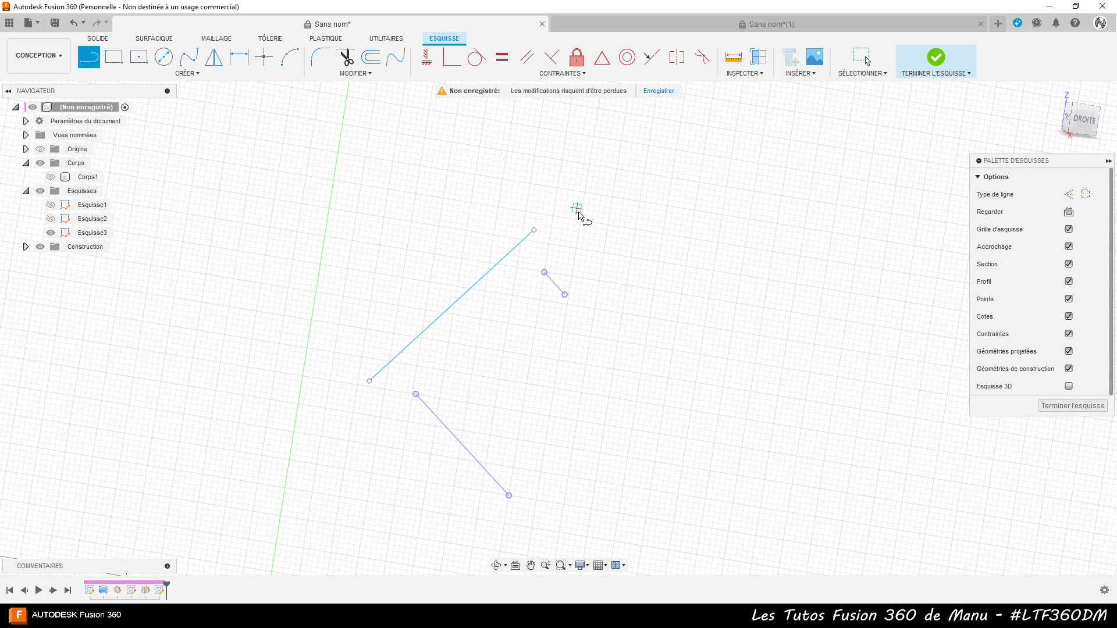
- Constrain the slanted line perpendicular to the upper intersection segment, and try the same constraint with the lower segment
{"action": "left_click", "coordinate": [552, 58]}
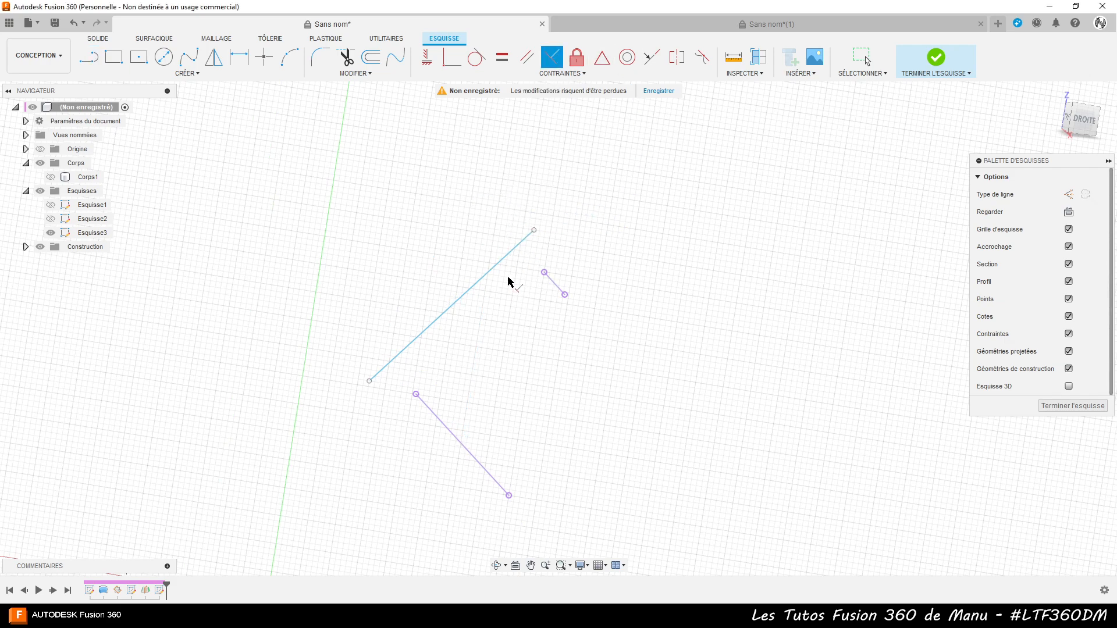
{"action": "left_click", "coordinate": [517, 247]}
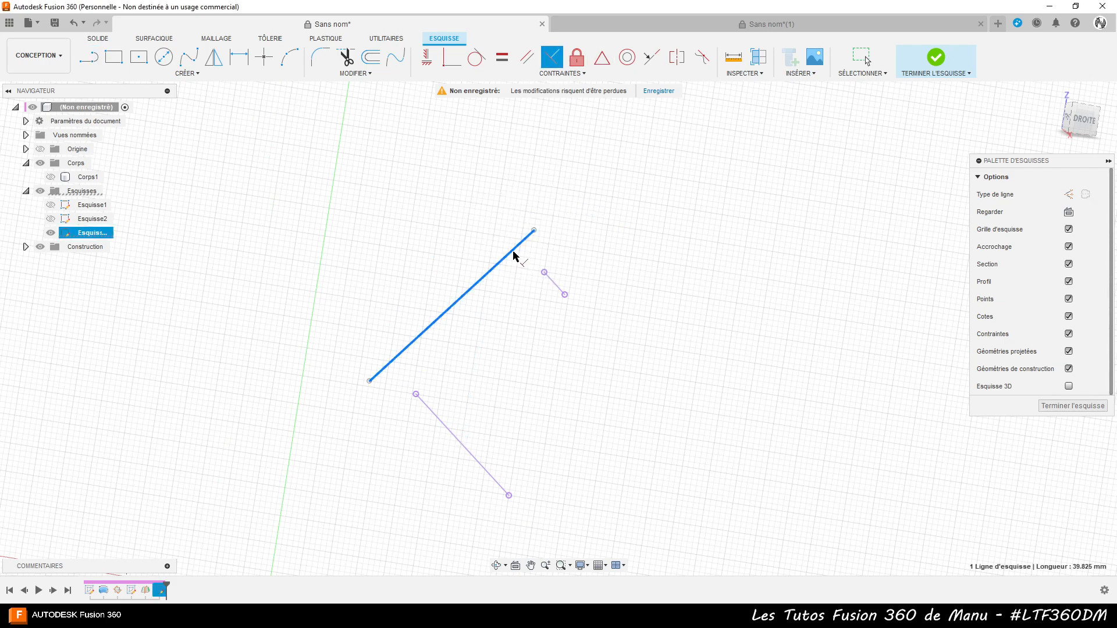
{"action": "left_click", "coordinate": [554, 284]}
{"action": "left_click", "coordinate": [410, 346]}
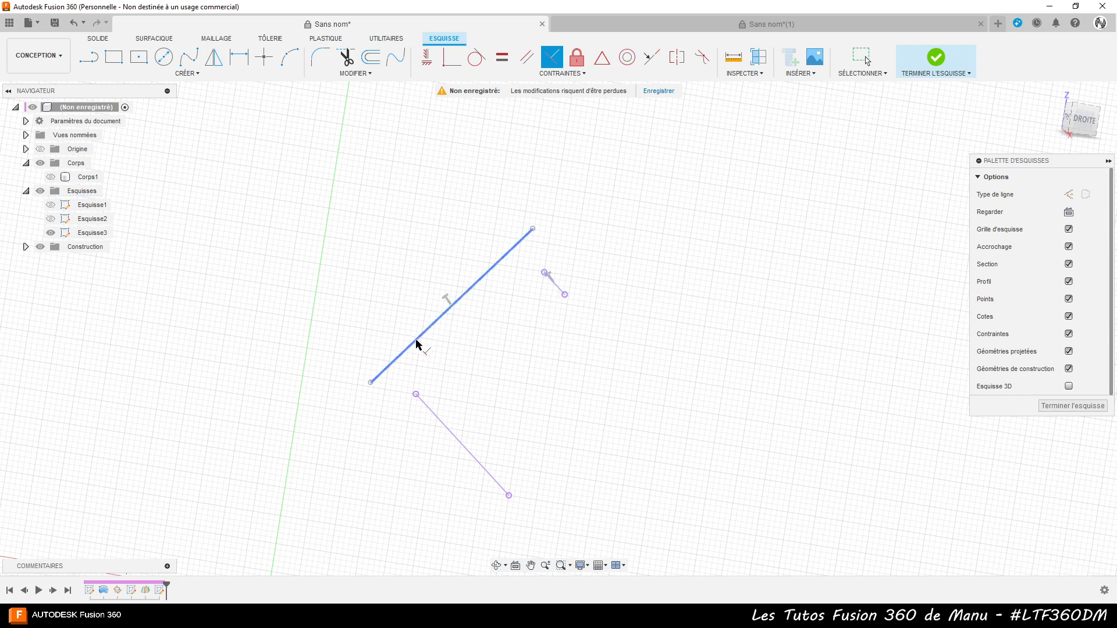
{"action": "left_click", "coordinate": [436, 417]}
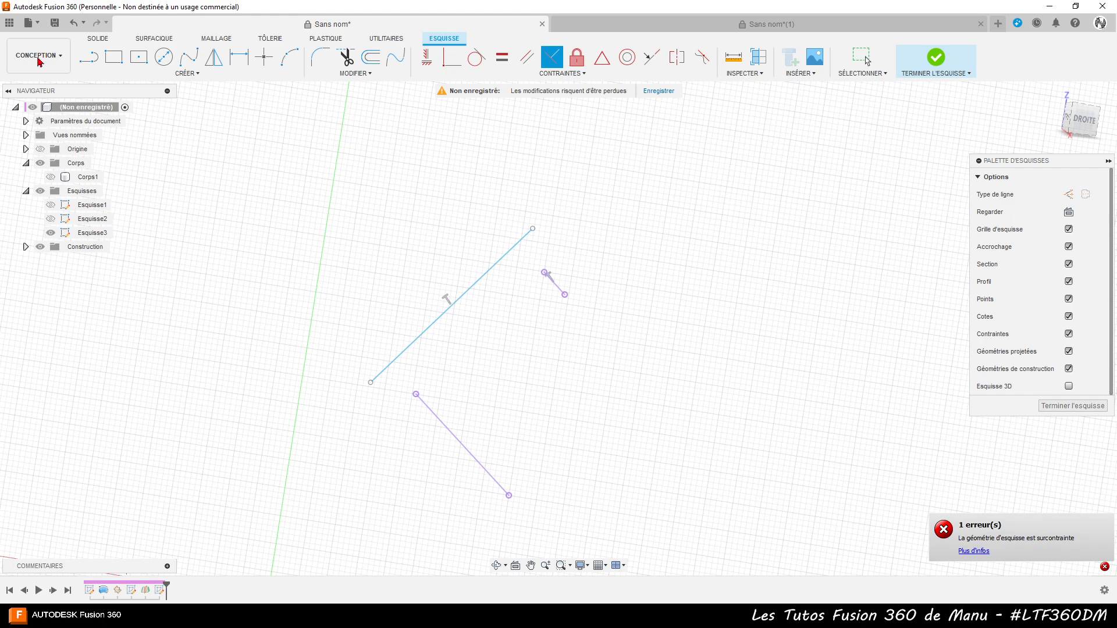
- Close the profile with three lines: two ends about 8.8 mm long and a long side about 39.6 mm crossing both intersection segments
{"action": "left_click", "coordinate": [88, 57]}
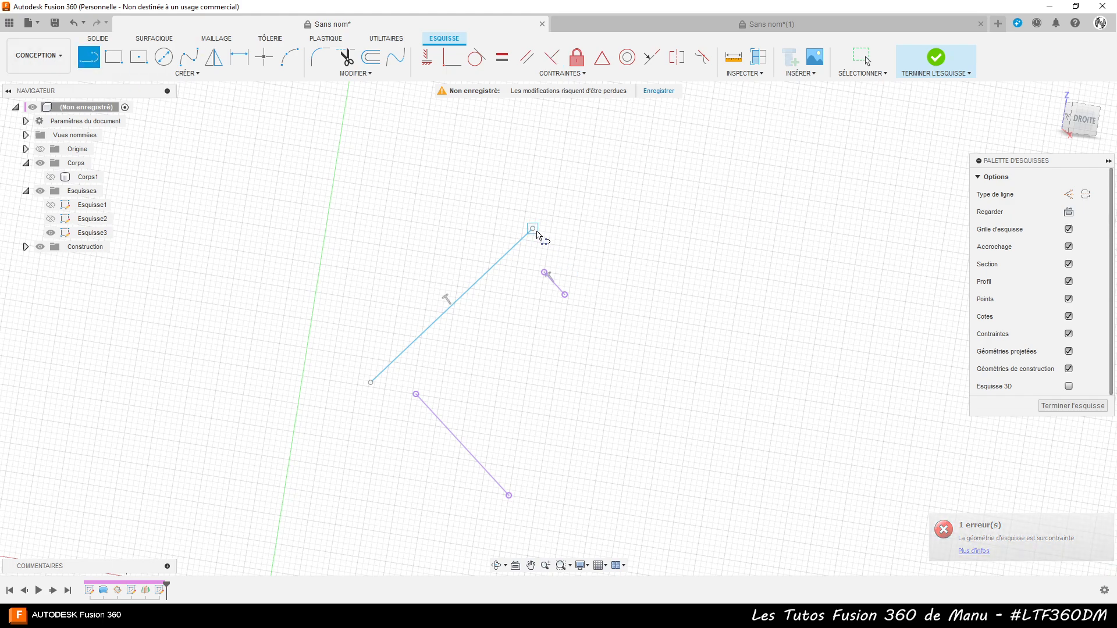
{"action": "left_click", "coordinate": [533, 229]}
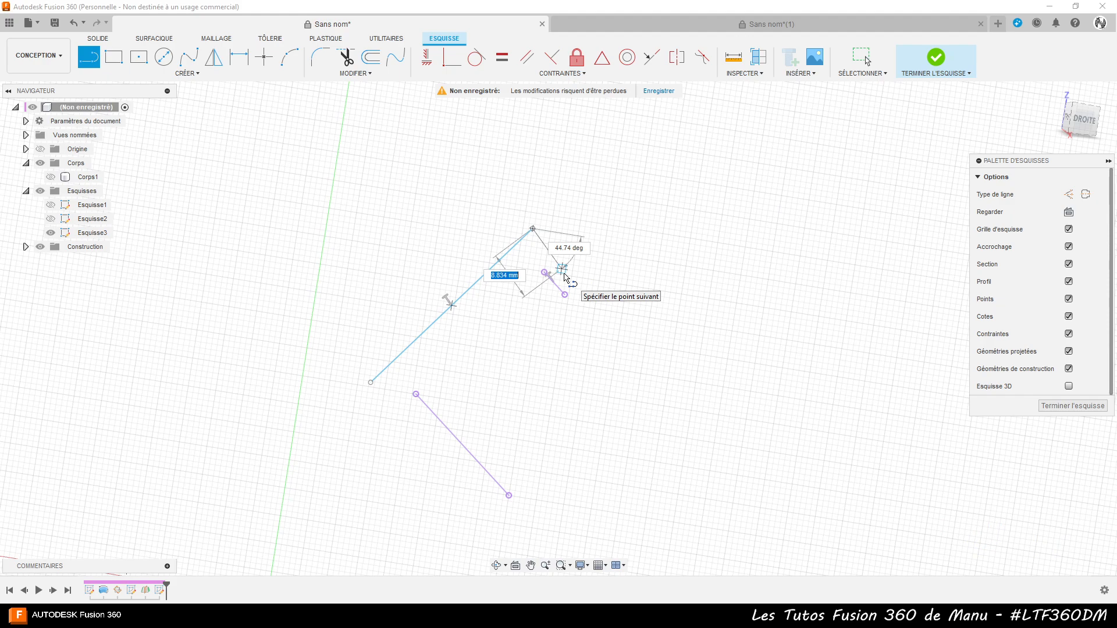
{"action": "left_click", "coordinate": [562, 270]}
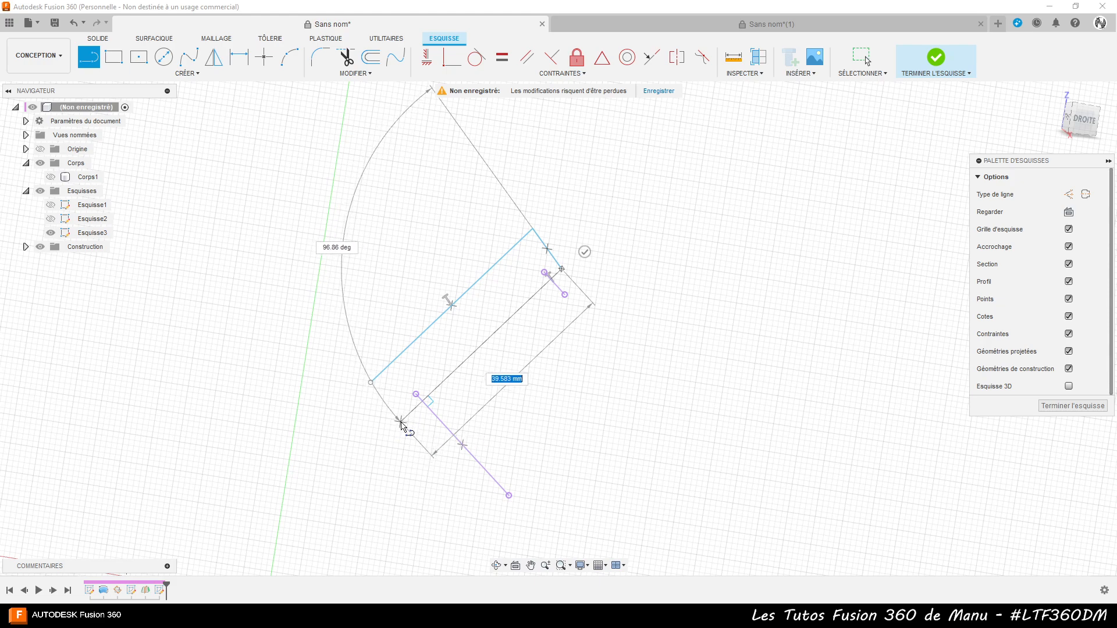
{"action": "left_click", "coordinate": [400, 422]}
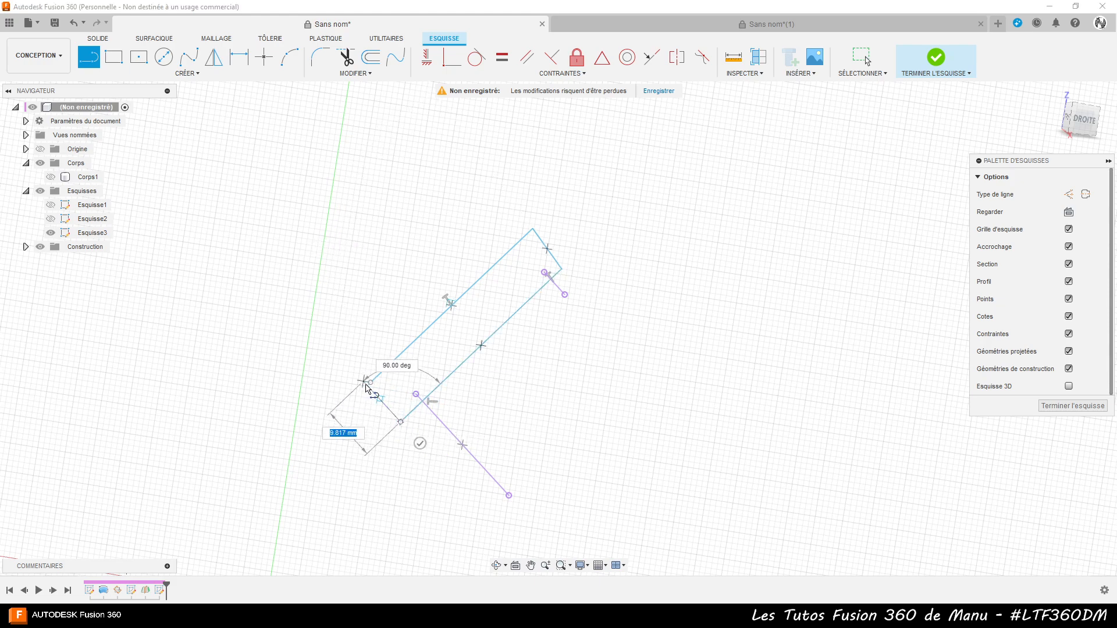
{"action": "left_click", "coordinate": [372, 383]}
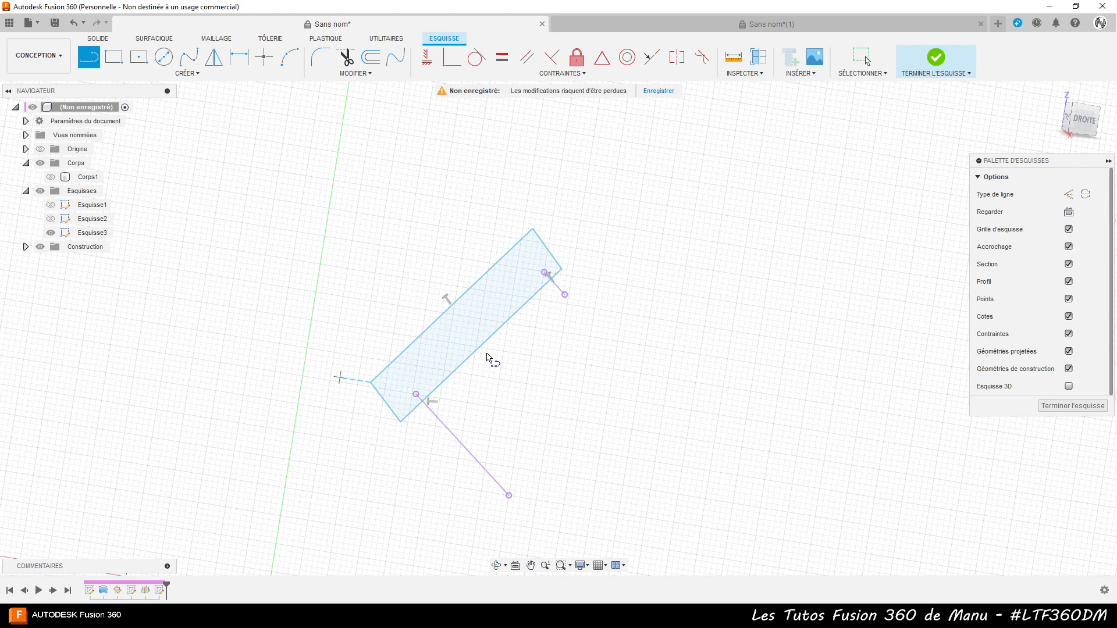
- Constrain both short ends of the profile perpendicular to its long sides to make it a true rectangle
{"action": "left_click", "coordinate": [427, 58]}
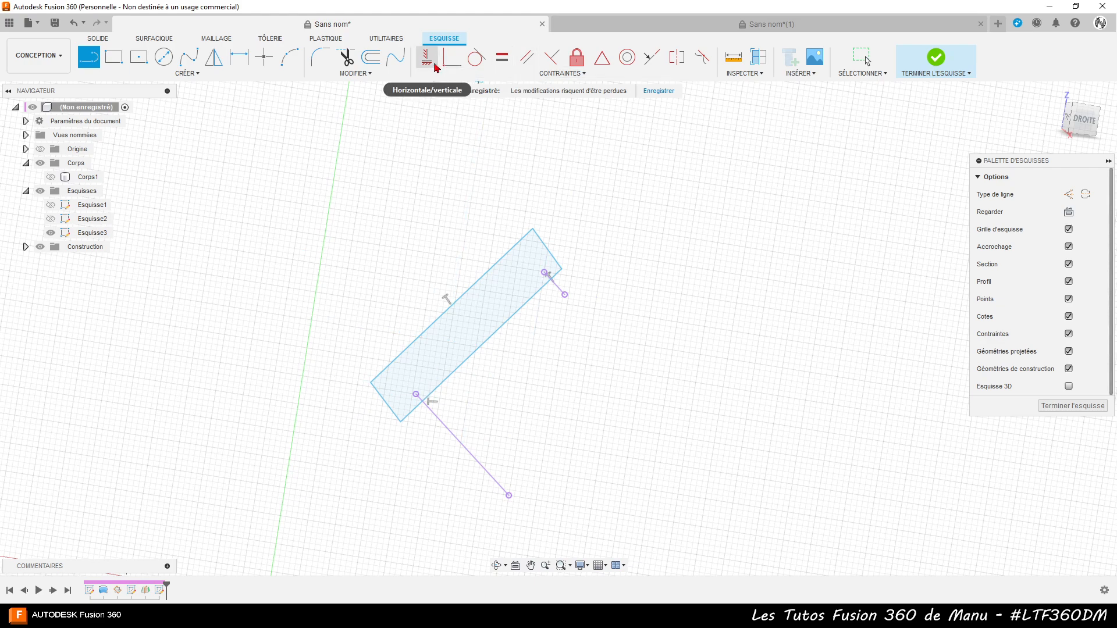
{"action": "left_click", "coordinate": [552, 57]}
{"action": "left_click", "coordinate": [548, 251]}
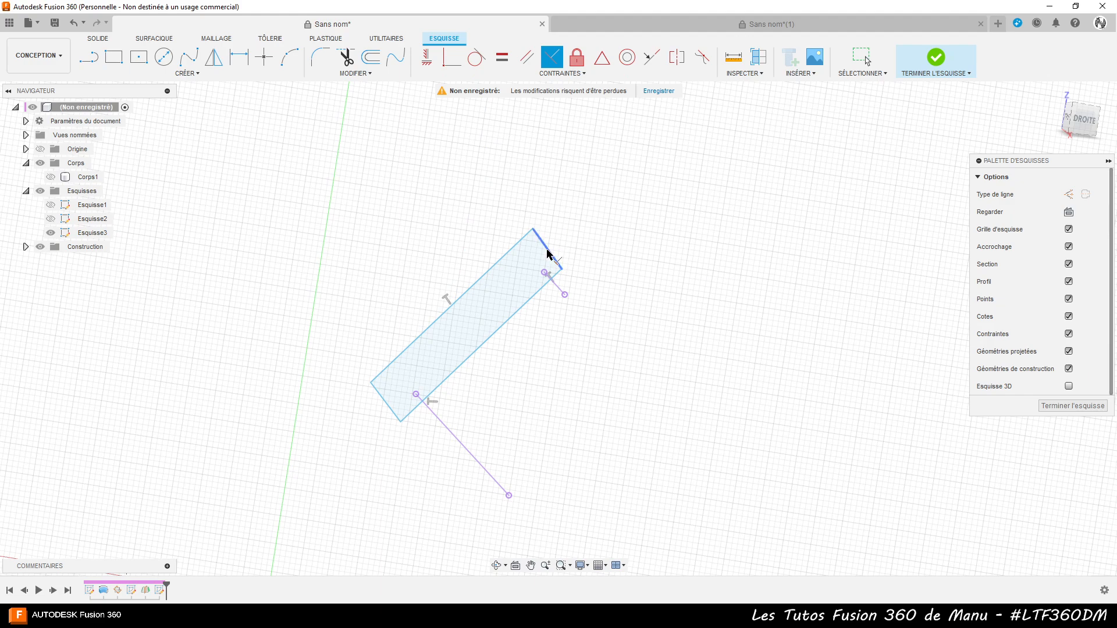
{"action": "left_click", "coordinate": [526, 236]}
{"action": "left_click", "coordinate": [395, 411]}
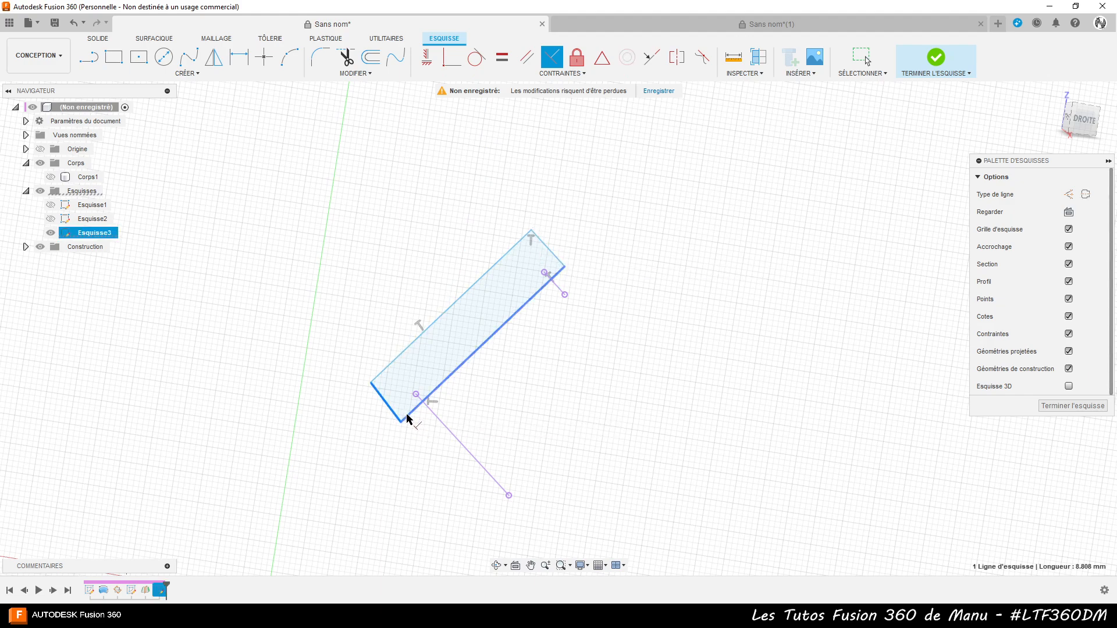
{"action": "left_click", "coordinate": [411, 412]}
- Dimension the rectangle's inner long side 3 mm from the outer endpoint of the upper intersection segment
{"action": "scroll", "coordinate": [512, 232], "scroll_direction": "up", "scroll_amount": 5}
{"action": "scroll", "coordinate": [499, 230], "scroll_direction": "up", "scroll_amount": 2}
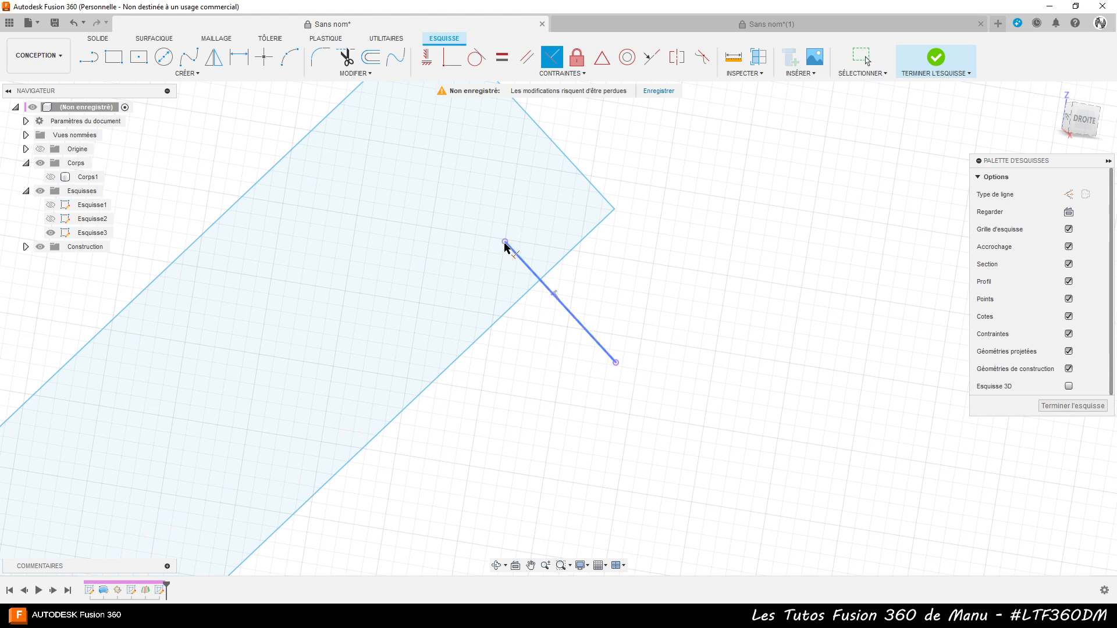
{"action": "key", "text": "d"}
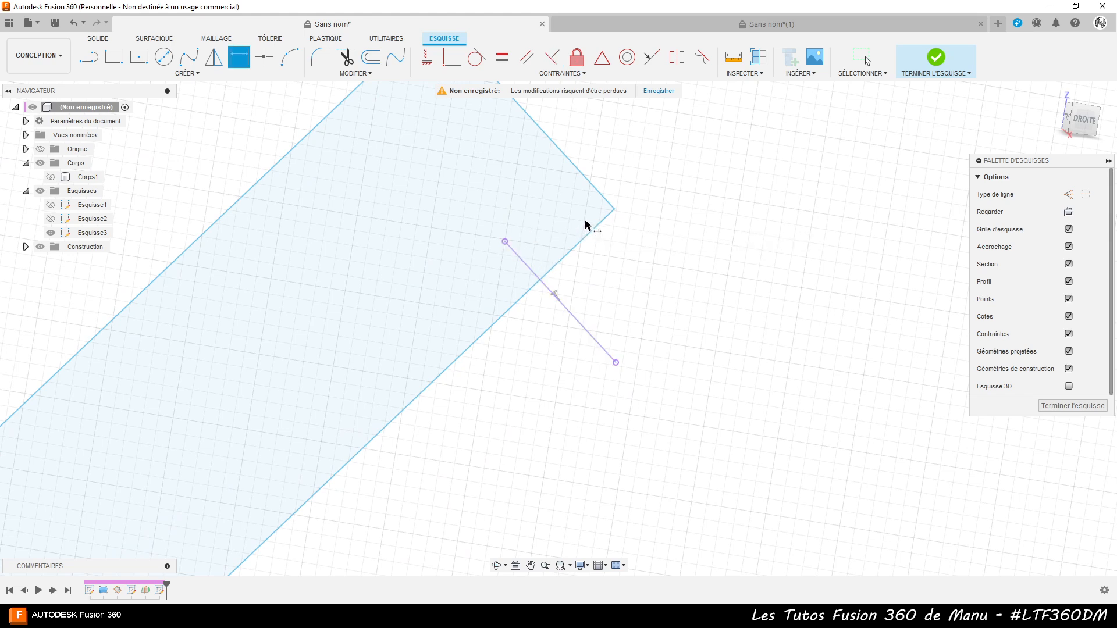
{"action": "left_click", "coordinate": [505, 242]}
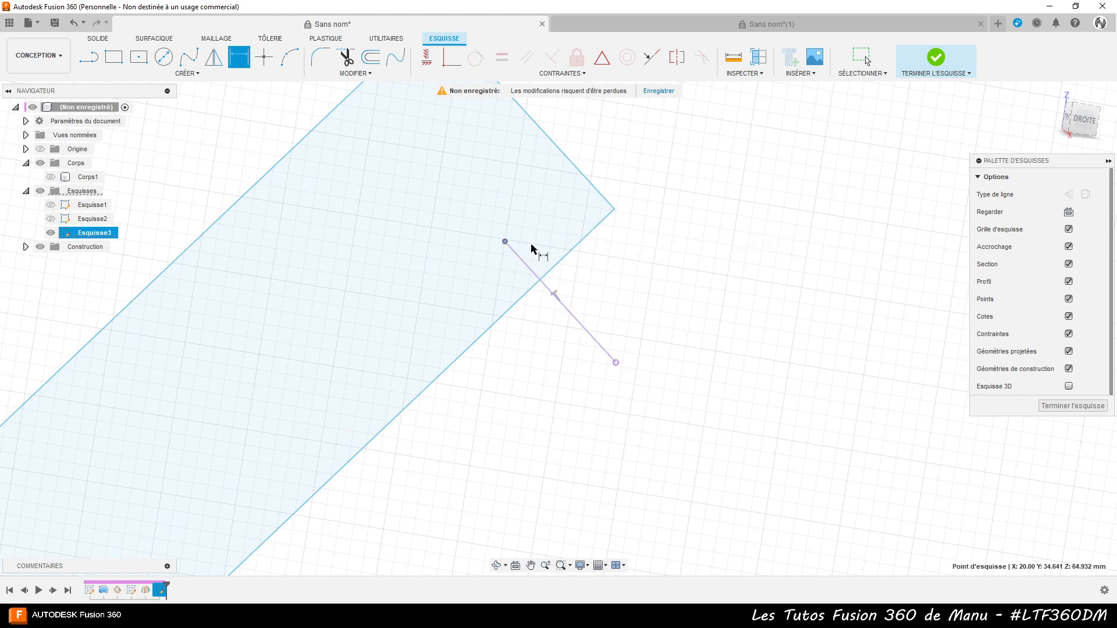
{"action": "left_click", "coordinate": [544, 280]}
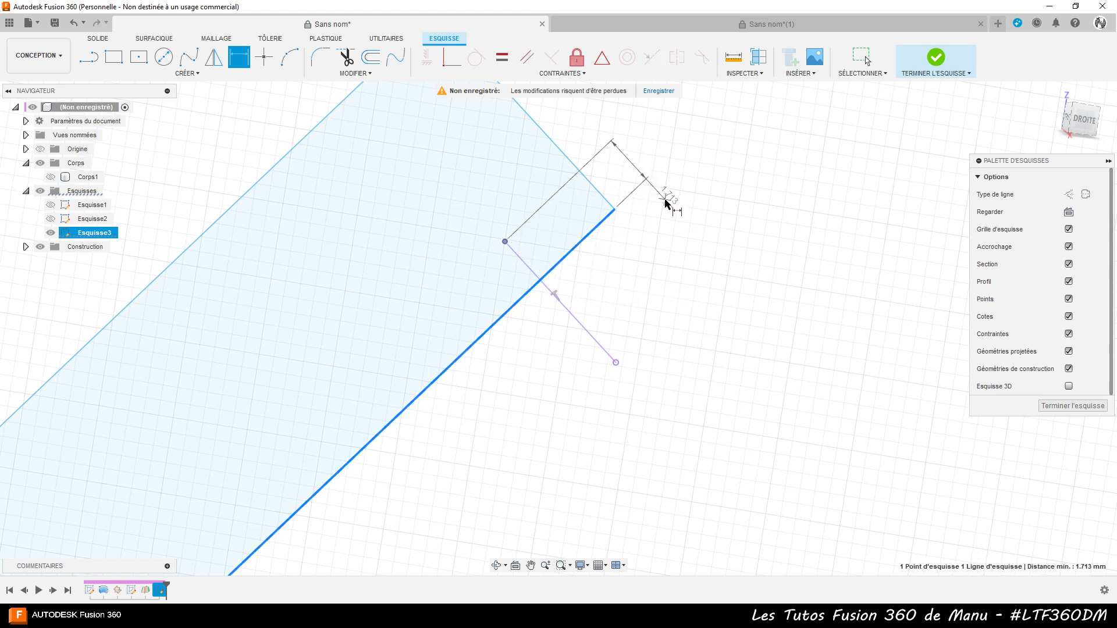
{"action": "left_click", "coordinate": [665, 201]}
{"action": "type", "text": "3"}
{"action": "key", "text": "Return"}
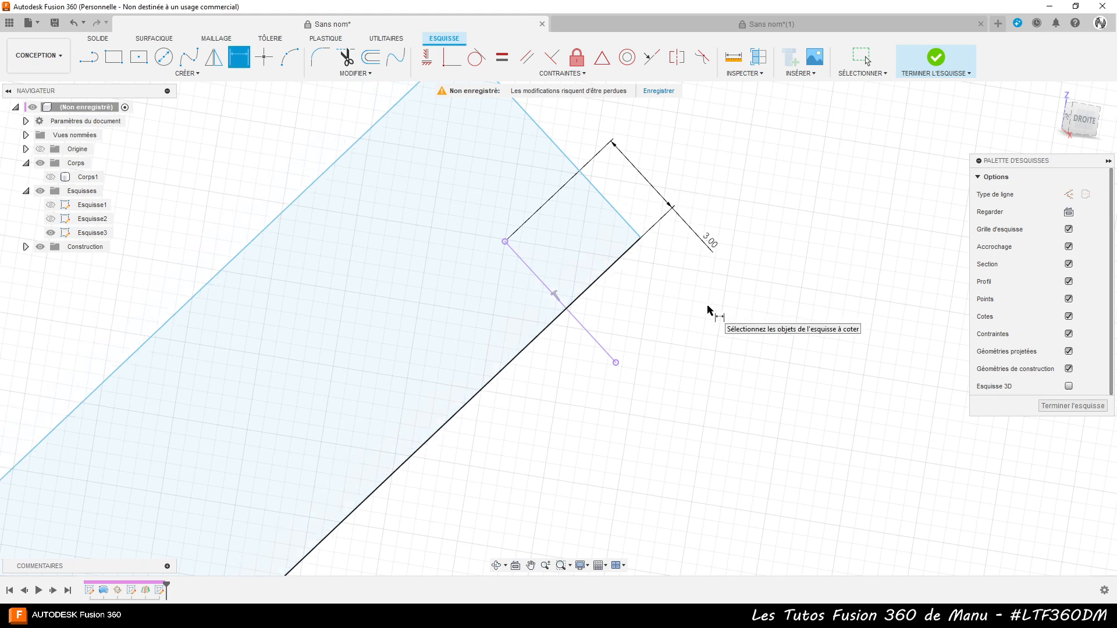
- Show the body again and check how the rectangle overlaps the sectioned wall
{"action": "scroll", "coordinate": [704, 308], "scroll_direction": "down", "scroll_amount": 1}
{"action": "scroll", "coordinate": [705, 302], "scroll_direction": "down", "scroll_amount": 3}
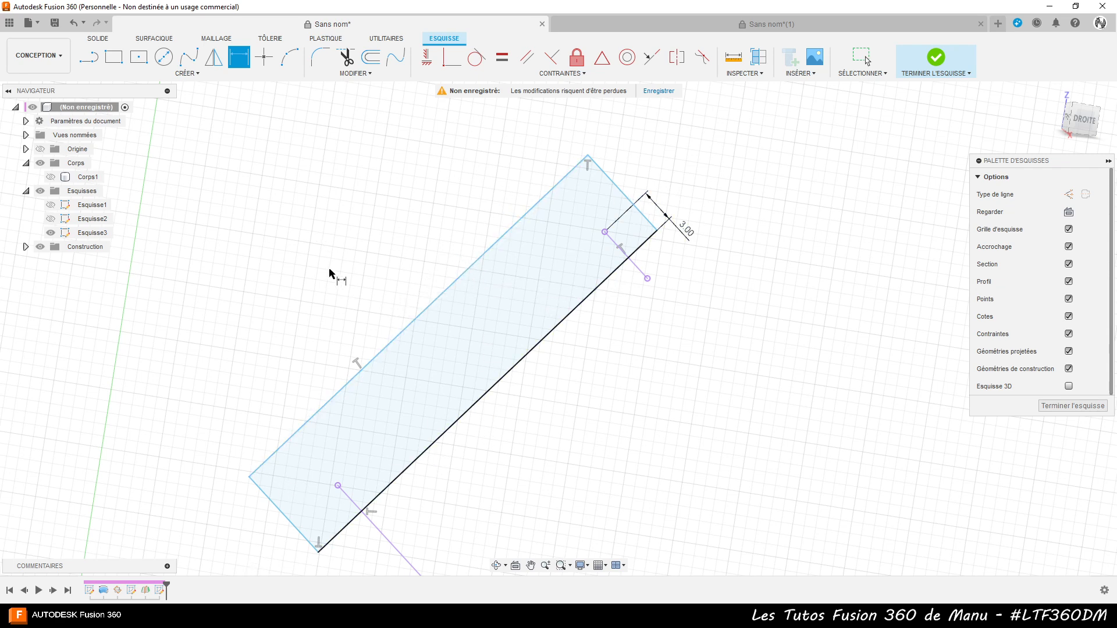
{"action": "left_click", "coordinate": [50, 177]}
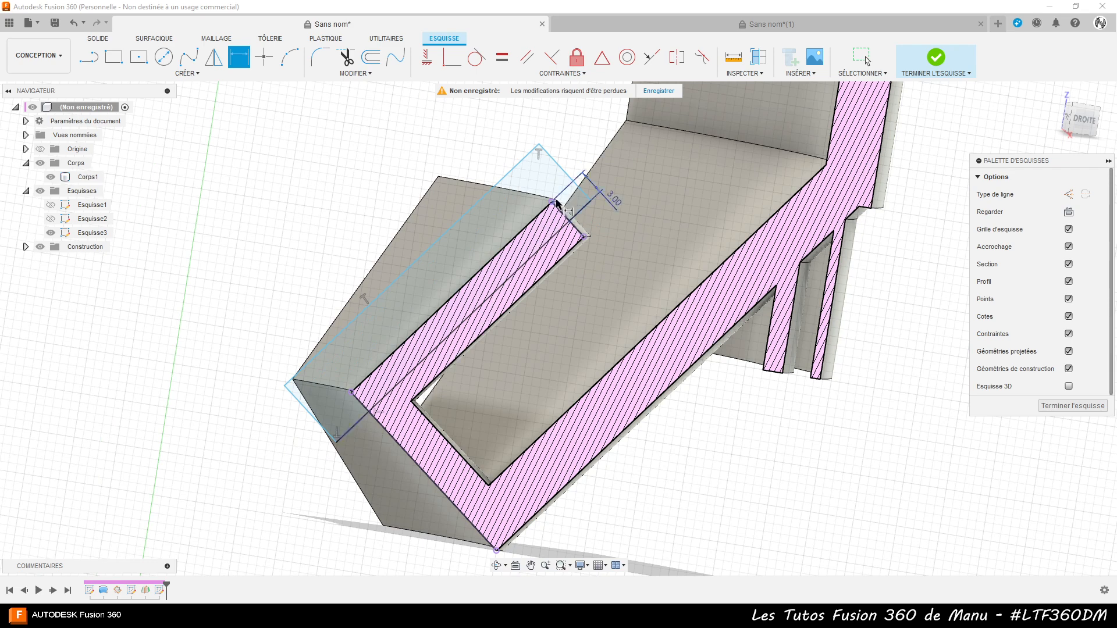
{"action": "mouse_move", "coordinate": [424, 523]}
{"action": "middle_mouse_down", "text": "shift"}
{"action": "mouse_move", "coordinate": [403, 513]}
{"action": "mouse_move", "coordinate": [437, 531]}
{"action": "mouse_move", "coordinate": [422, 510]}
{"action": "mouse_move", "coordinate": [430, 527]}
{"action": "middle_mouse_up", "text": "shift"}
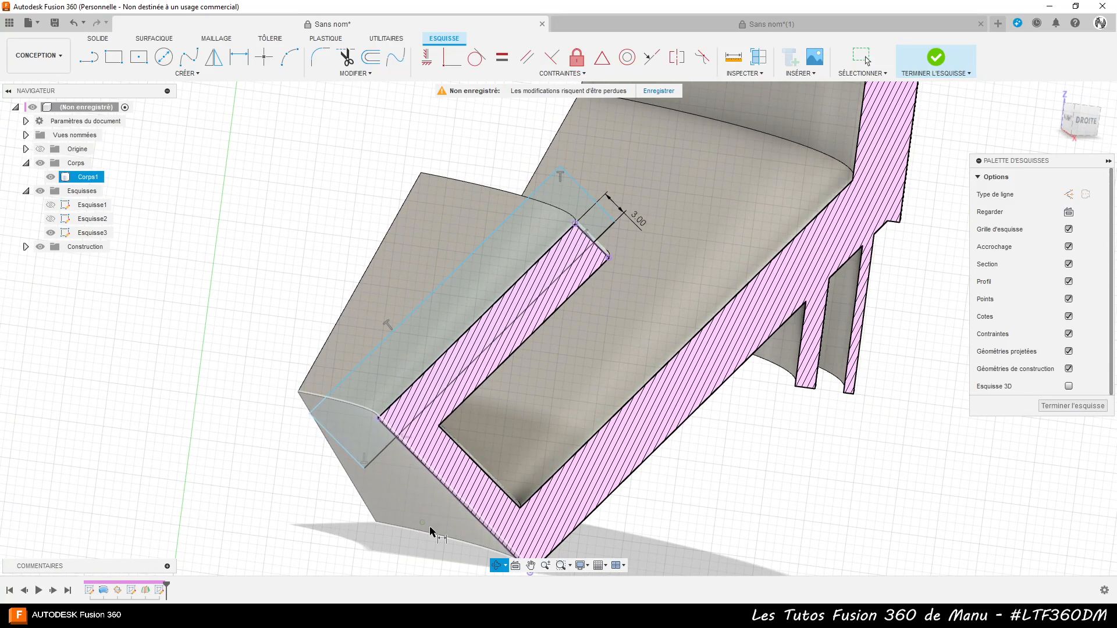
{"action": "key", "text": "d"}
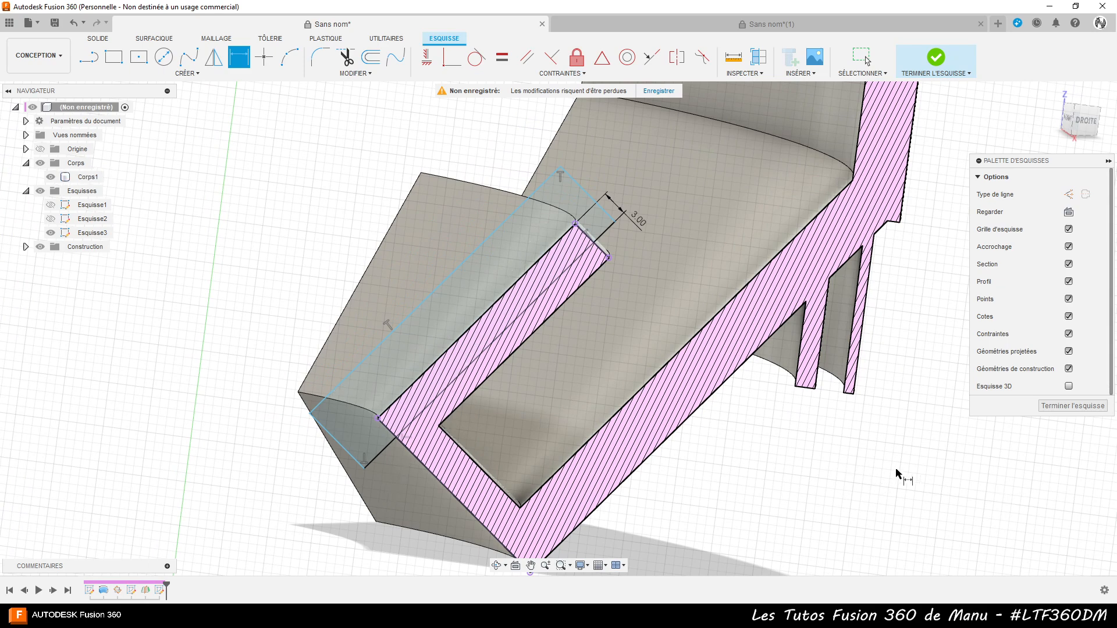
- Finish the sketch and extrude its rectangle symmetrically as a cut with a whole-length distance of 10 mm
{"action": "left_click", "coordinate": [1062, 410]}
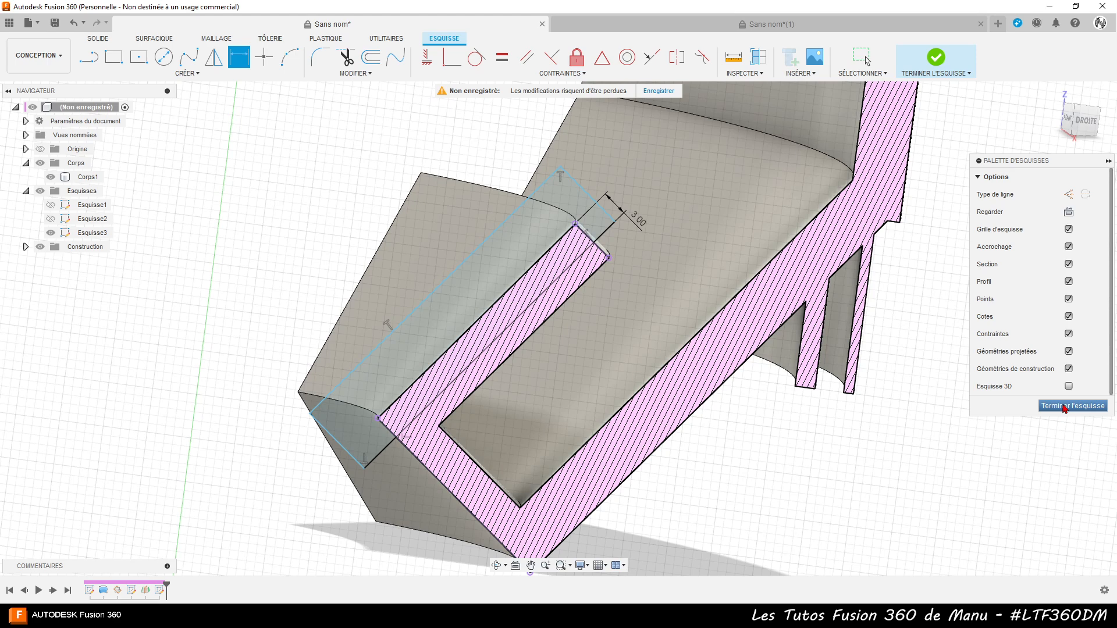
{"action": "left_click", "coordinate": [1063, 410]}
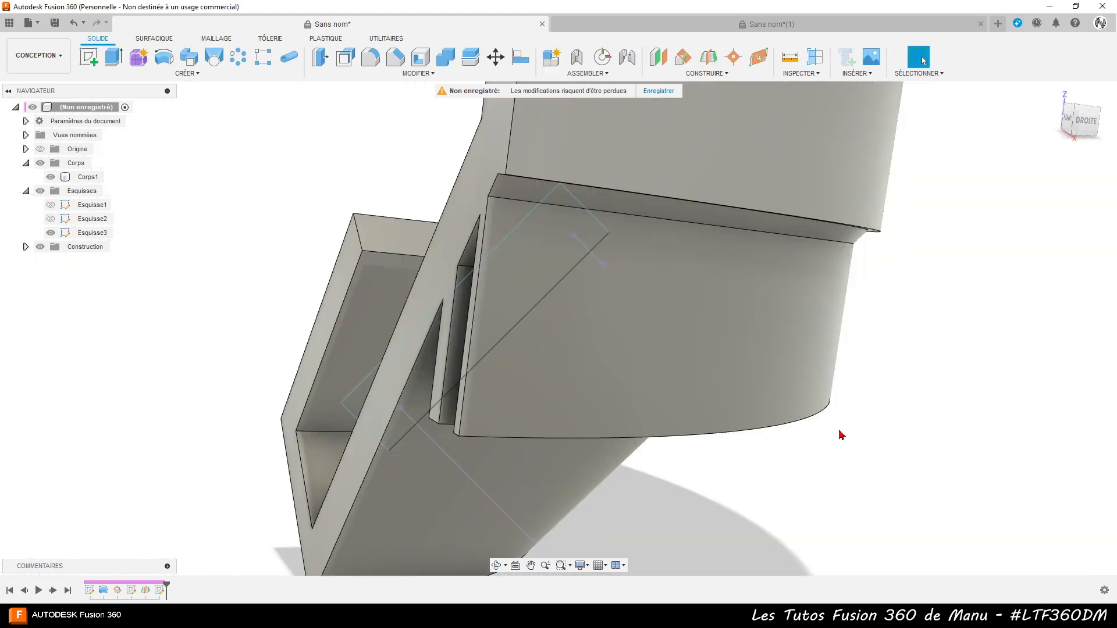
{"action": "middle_click_drag", "start_coordinate": [722, 460], "coordinate": [789, 477], "text": "shift"}
{"action": "scroll", "coordinate": [789, 481], "scroll_direction": "down", "scroll_amount": 3}
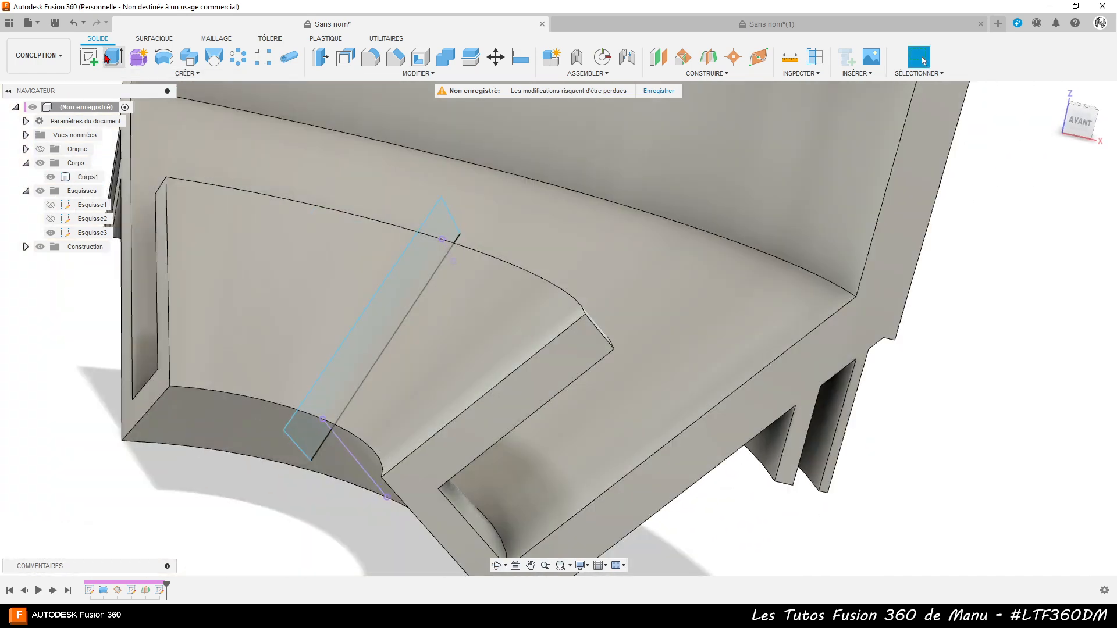
{"action": "left_click", "coordinate": [113, 57]}
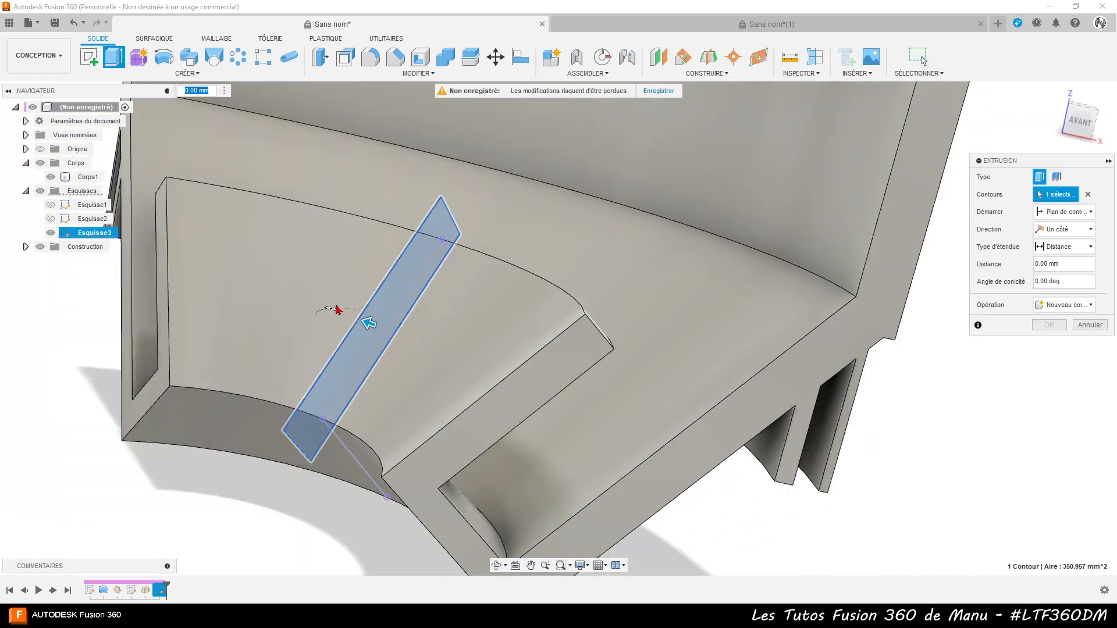
{"action": "left_click", "coordinate": [1064, 229]}
{"action": "left_click", "coordinate": [1069, 268]}
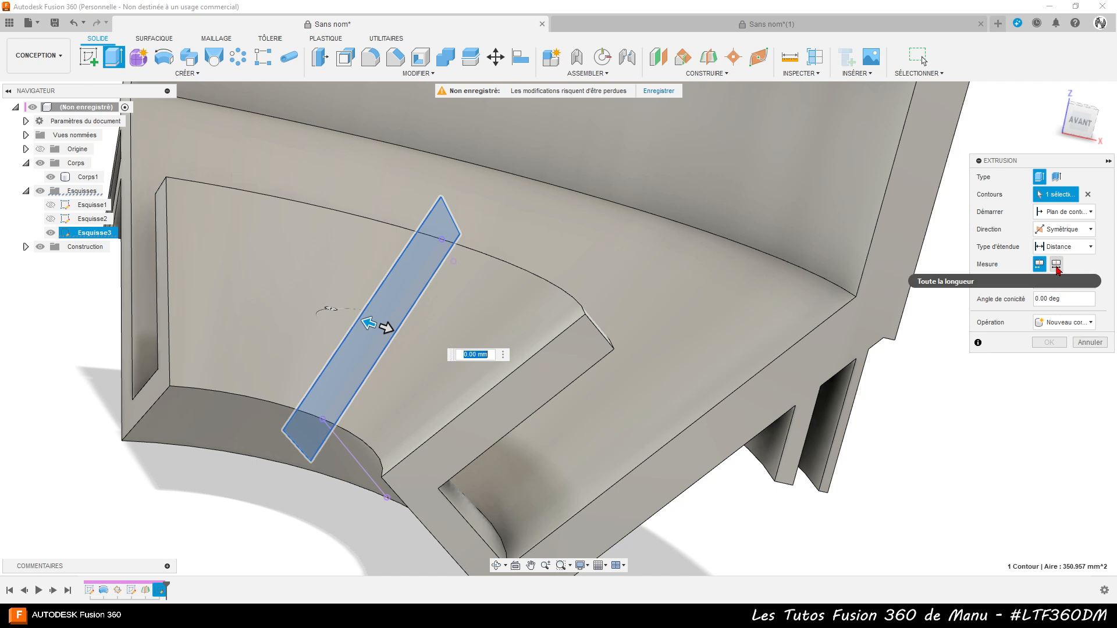
{"action": "left_click", "coordinate": [1056, 265]}
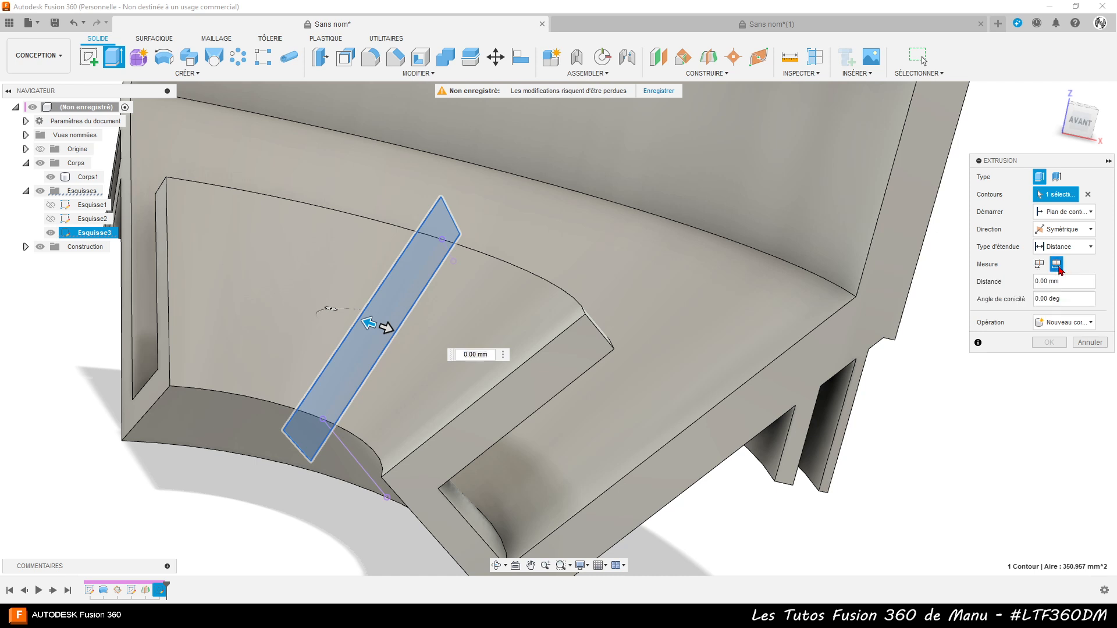
{"action": "left_click", "coordinate": [1073, 281]}
{"action": "type", "text": "10"}
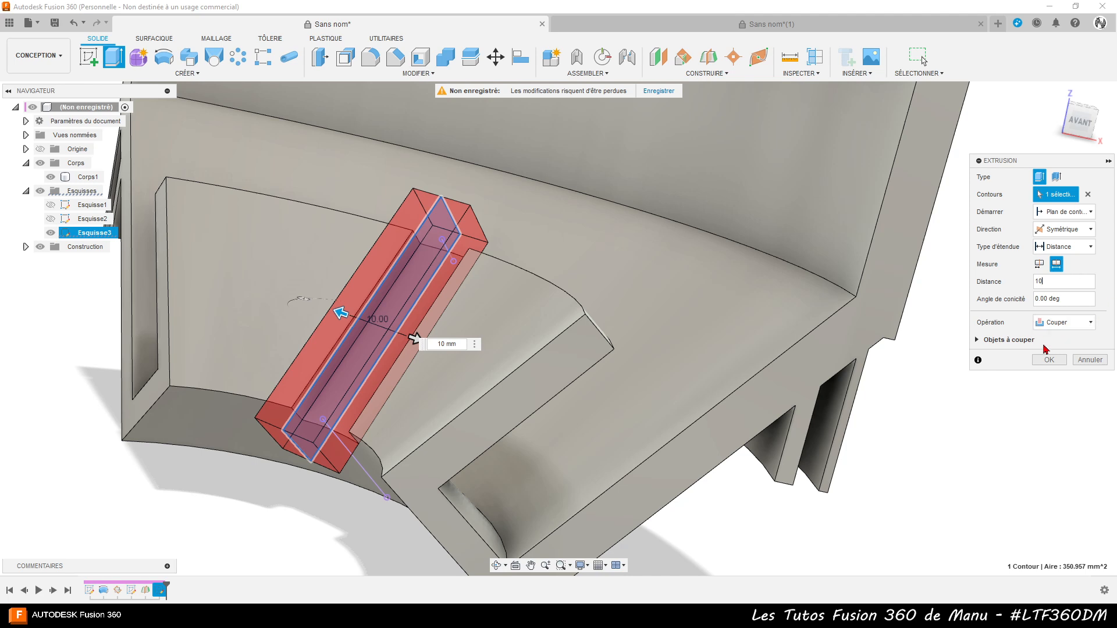
{"action": "left_click", "coordinate": [1047, 364]}
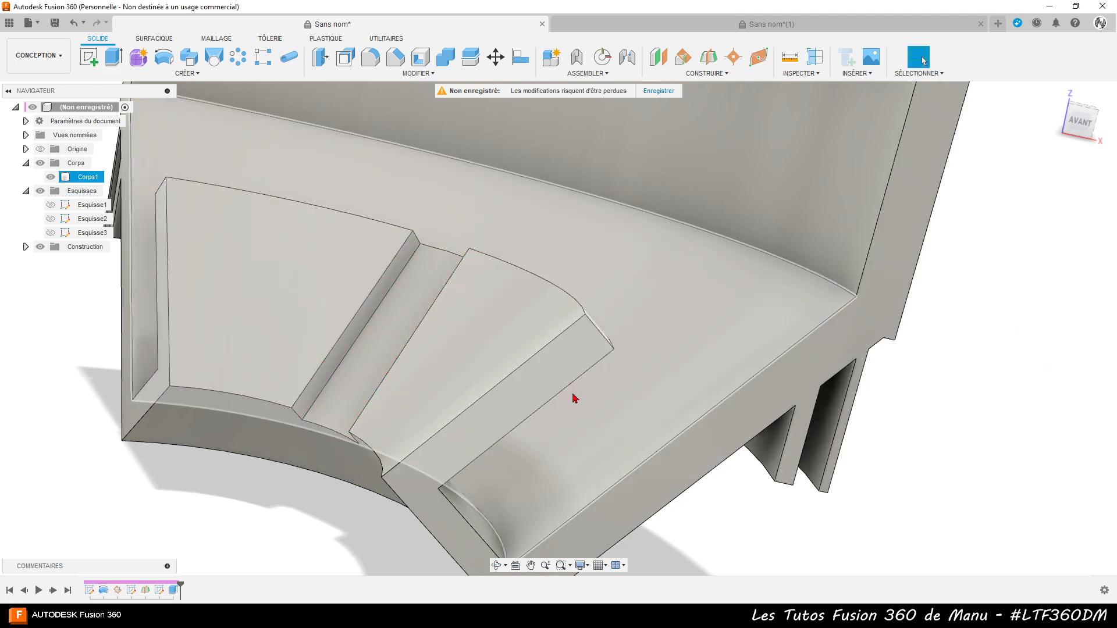
- Measure the groove's width at its open end, between the two floor corners and between the two upper corners
{"action": "middle_click_drag", "start_coordinate": [560, 392], "coordinate": [576, 386], "text": "shift"}
{"action": "scroll", "coordinate": [576, 386], "scroll_direction": "down", "scroll_amount": 8}
{"action": "middle_click_drag", "start_coordinate": [527, 282], "coordinate": [552, 339], "text": "shift"}
{"action": "scroll", "coordinate": [573, 232], "scroll_direction": "up", "scroll_amount": 6}
{"action": "middle_click_drag", "start_coordinate": [558, 260], "coordinate": [489, 312], "text": "shift"}
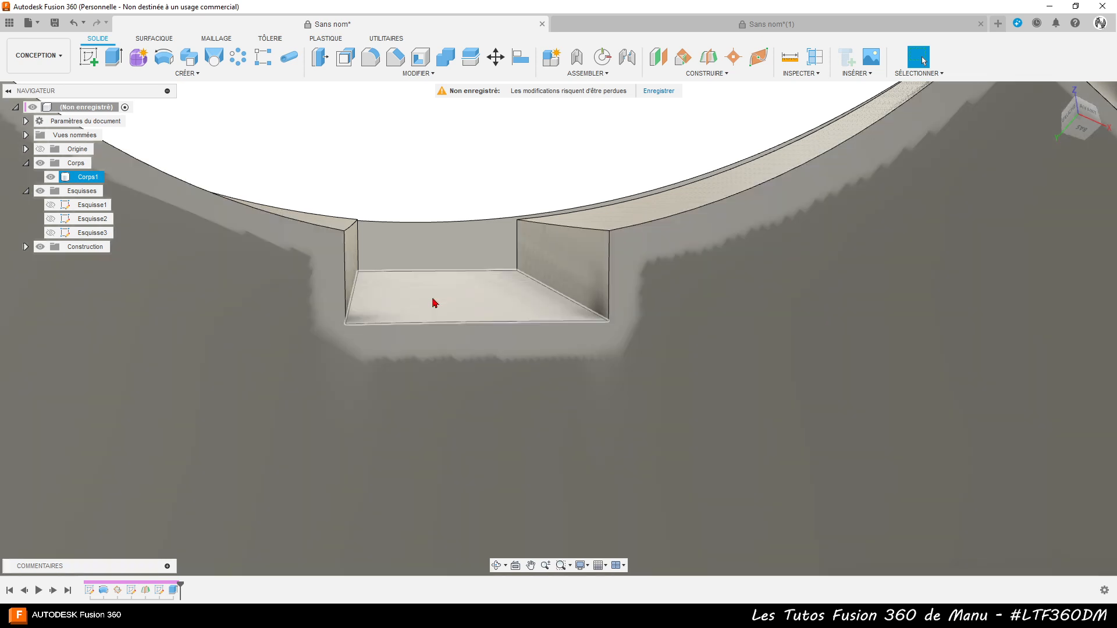
{"action": "left_click", "coordinate": [789, 57]}
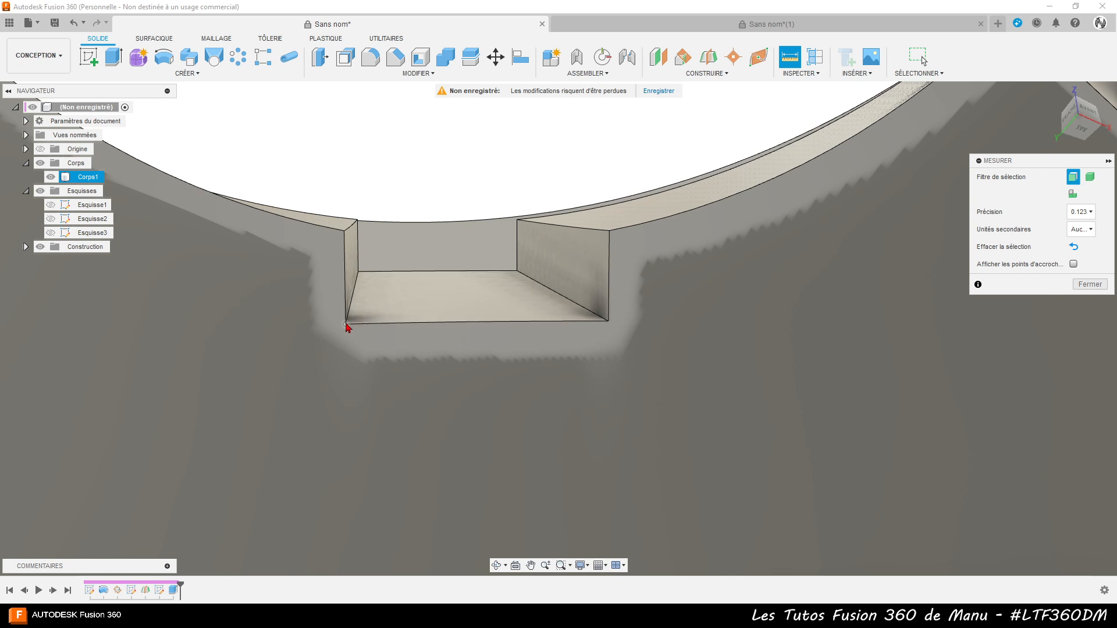
{"action": "left_click", "coordinate": [345, 324]}
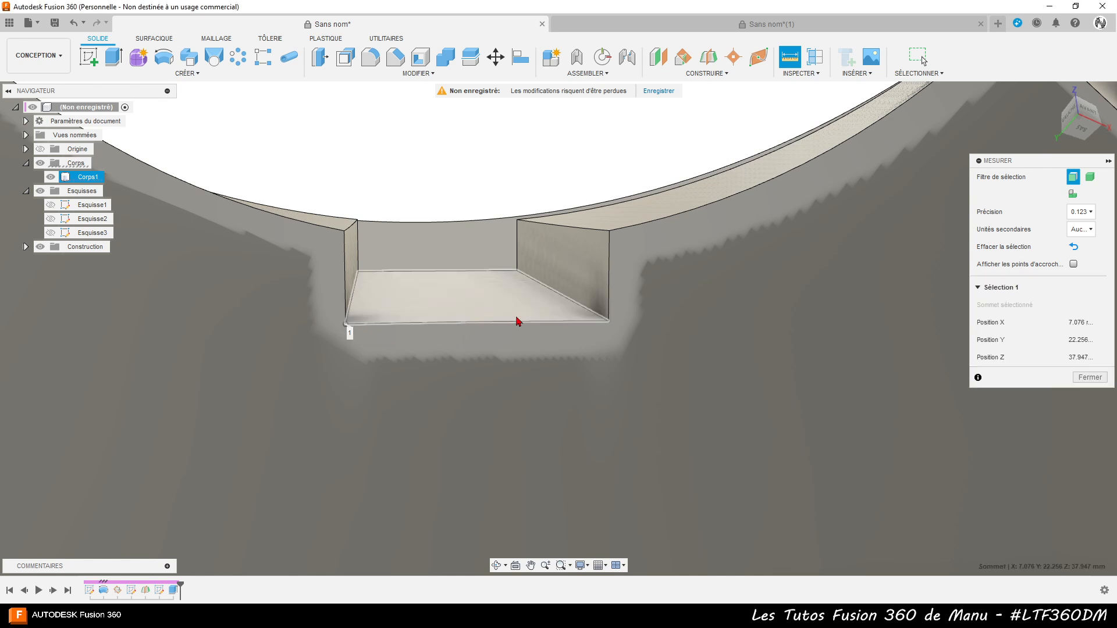
{"action": "left_click", "coordinate": [609, 324]}
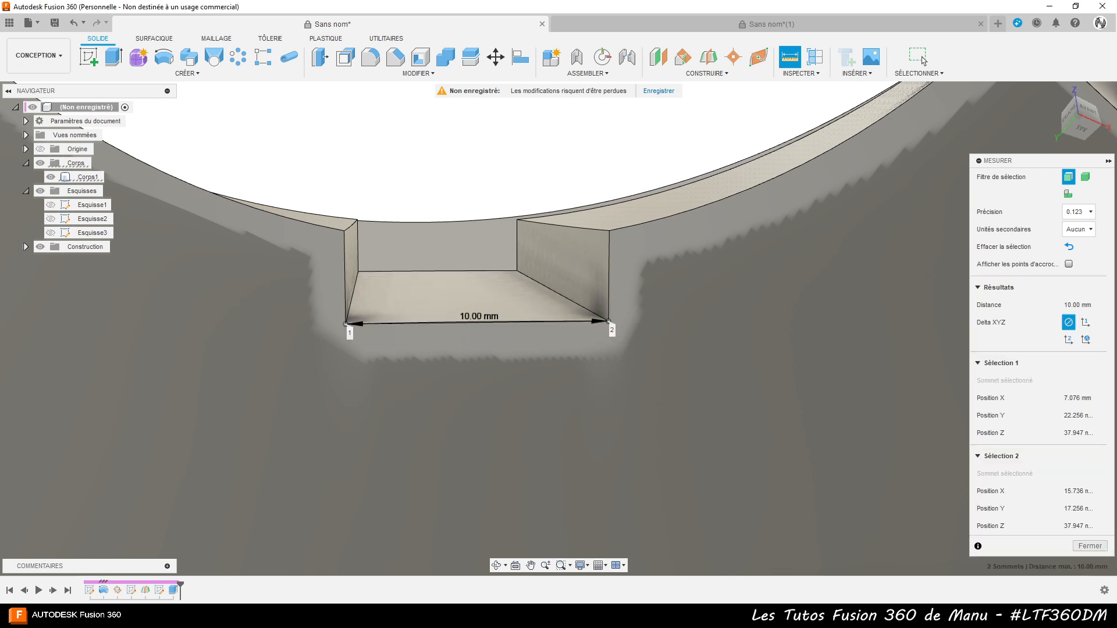
{"action": "left_click", "coordinate": [1074, 252]}
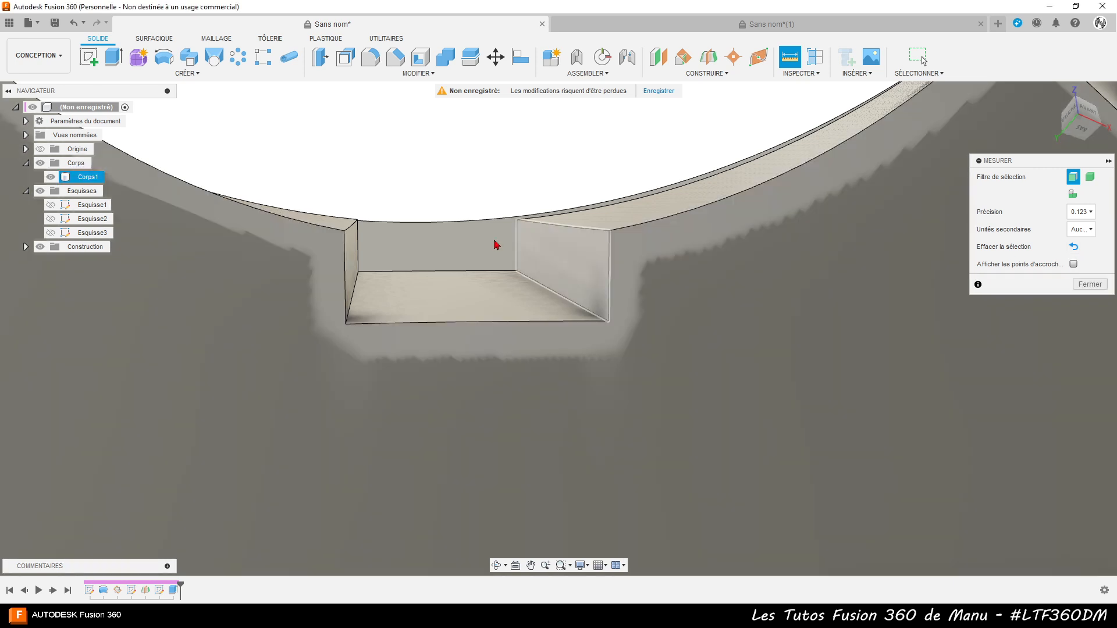
{"action": "left_click", "coordinate": [344, 230]}
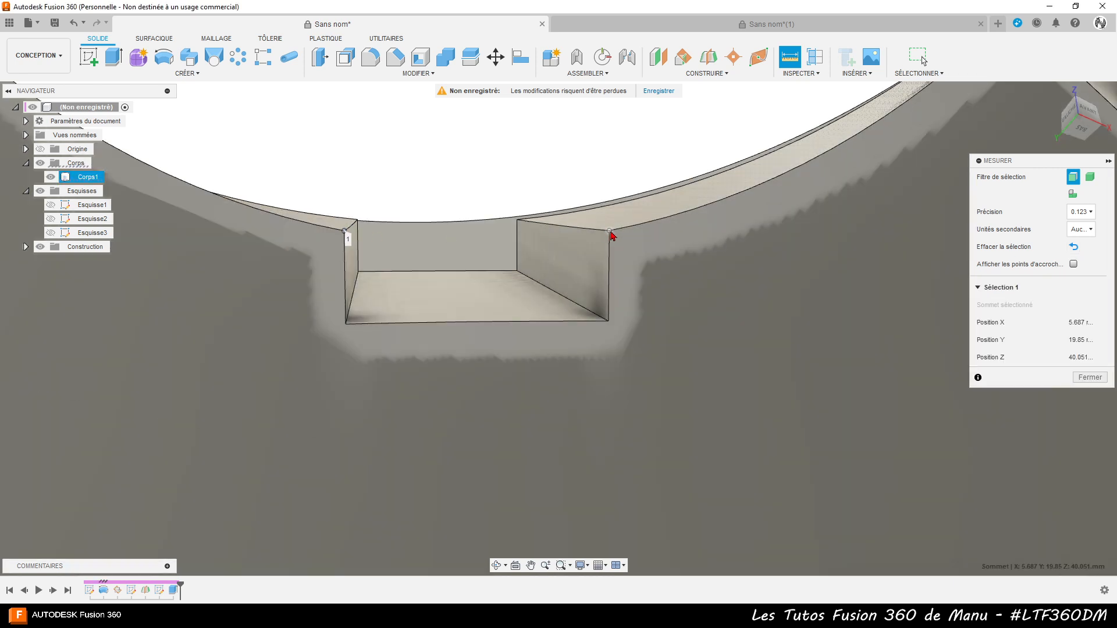
{"action": "left_click", "coordinate": [605, 234]}
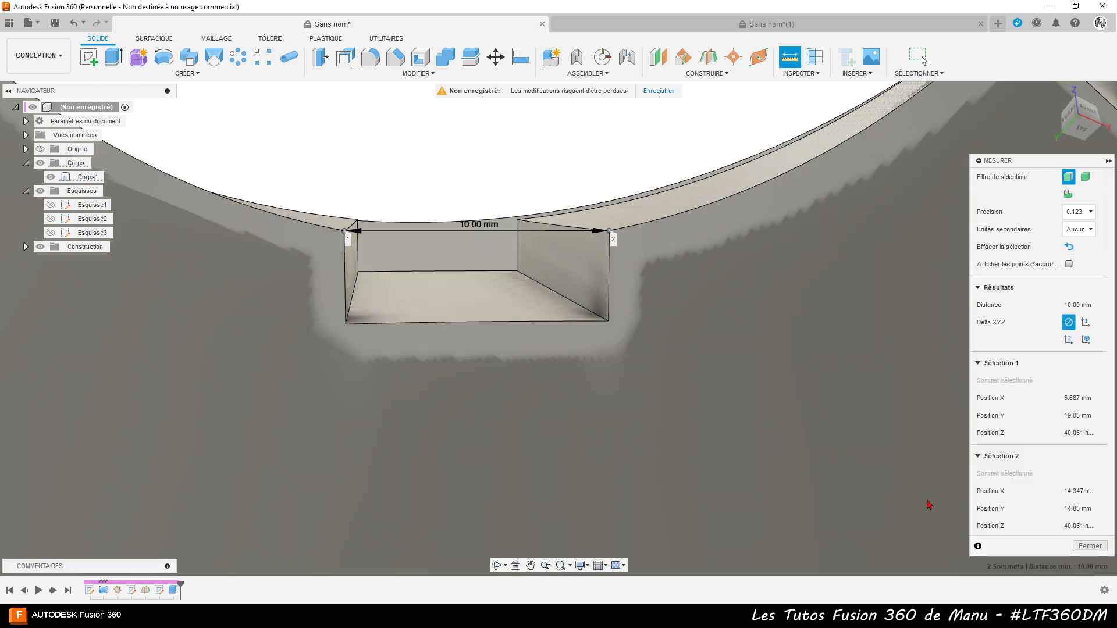
{"action": "left_click", "coordinate": [1087, 550]}
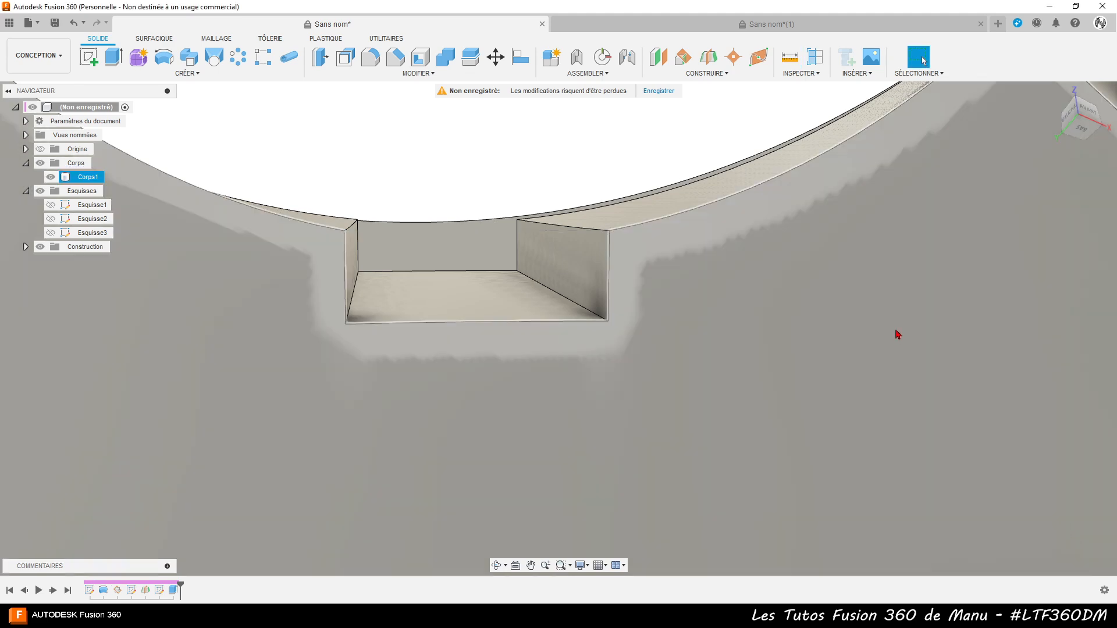
- Examine the groove's position and shape in the middle of the conical face, up close and on the whole part
{"action": "scroll", "coordinate": [867, 342], "scroll_direction": "down", "scroll_amount": 2}
{"action": "scroll", "coordinate": [549, 381], "scroll_direction": "down", "scroll_amount": 6}
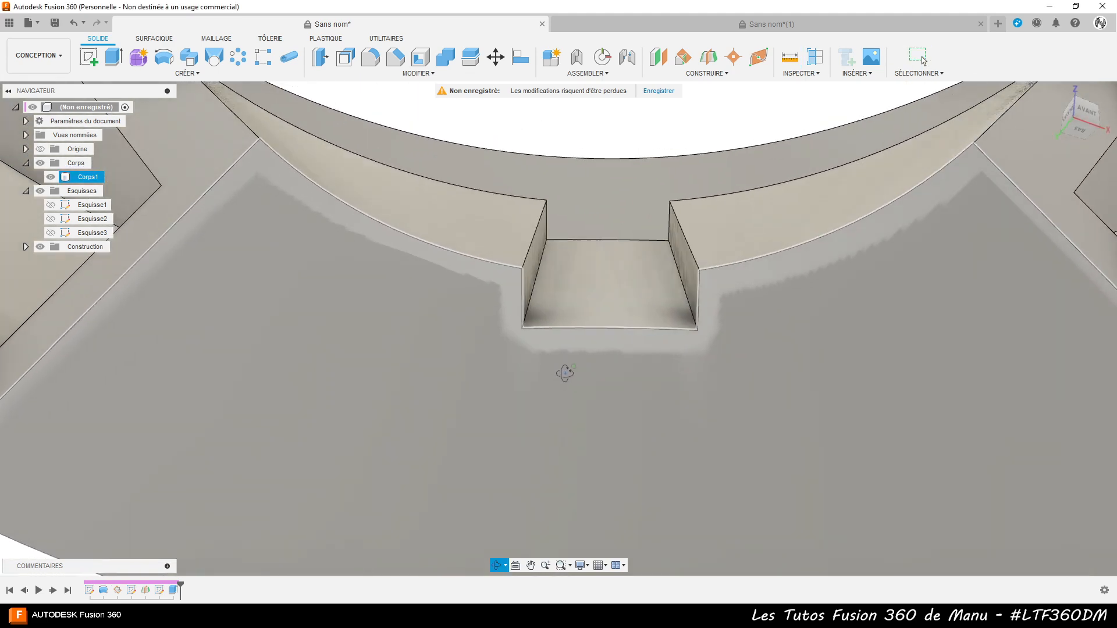
{"action": "scroll", "coordinate": [506, 387], "scroll_direction": "down", "scroll_amount": 2}
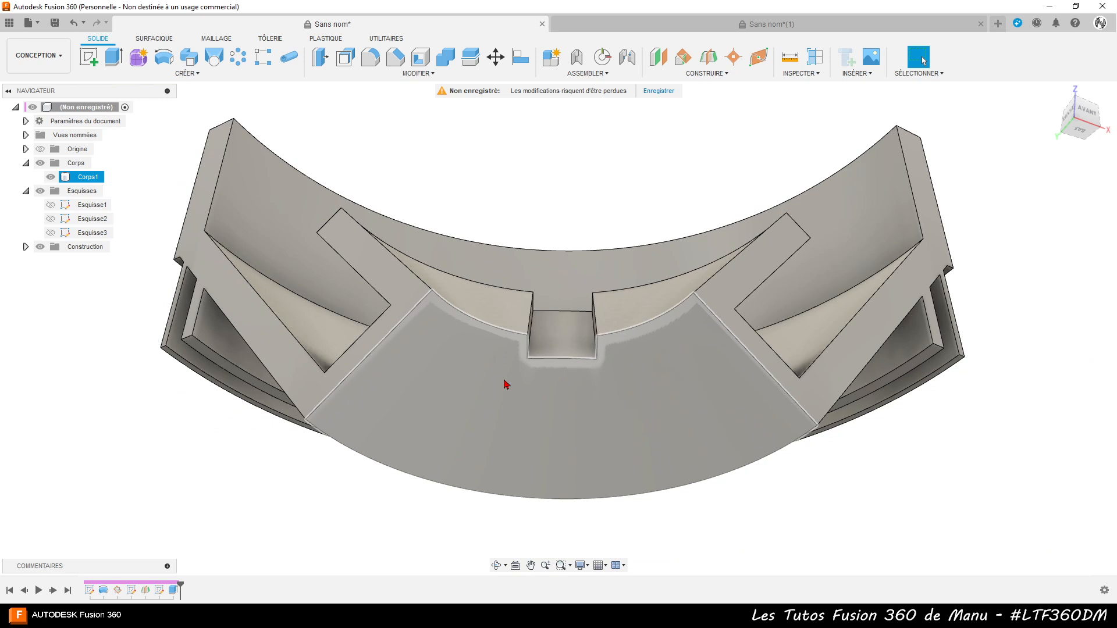
{"action": "scroll", "coordinate": [701, 357], "scroll_direction": "up", "scroll_amount": 4}
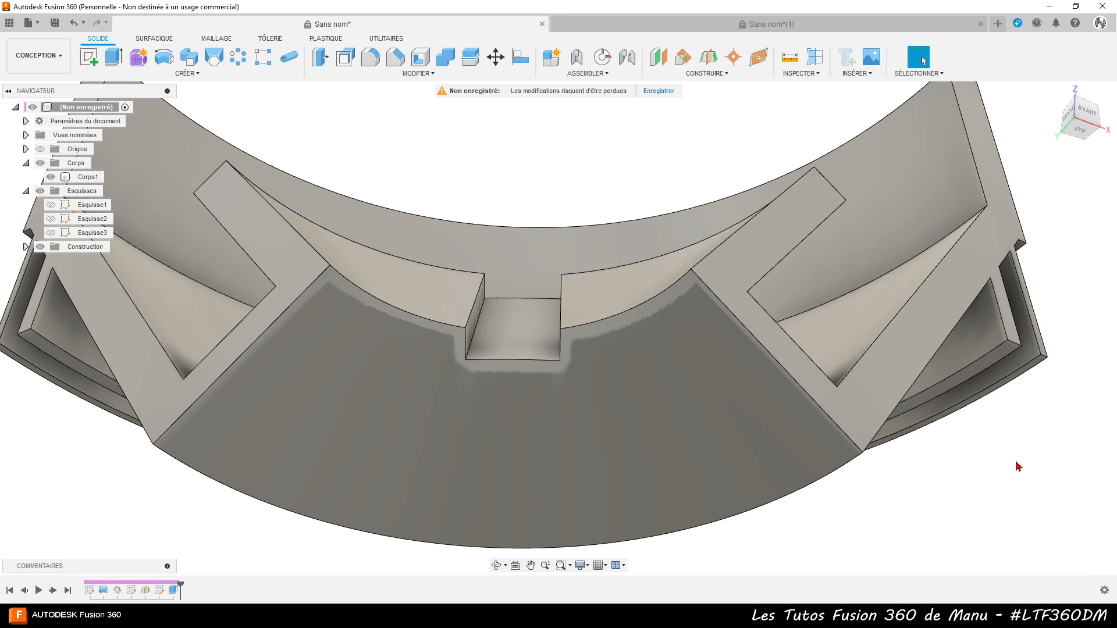
{"action": "scroll", "coordinate": [1018, 466], "scroll_direction": "down", "scroll_amount": 5}
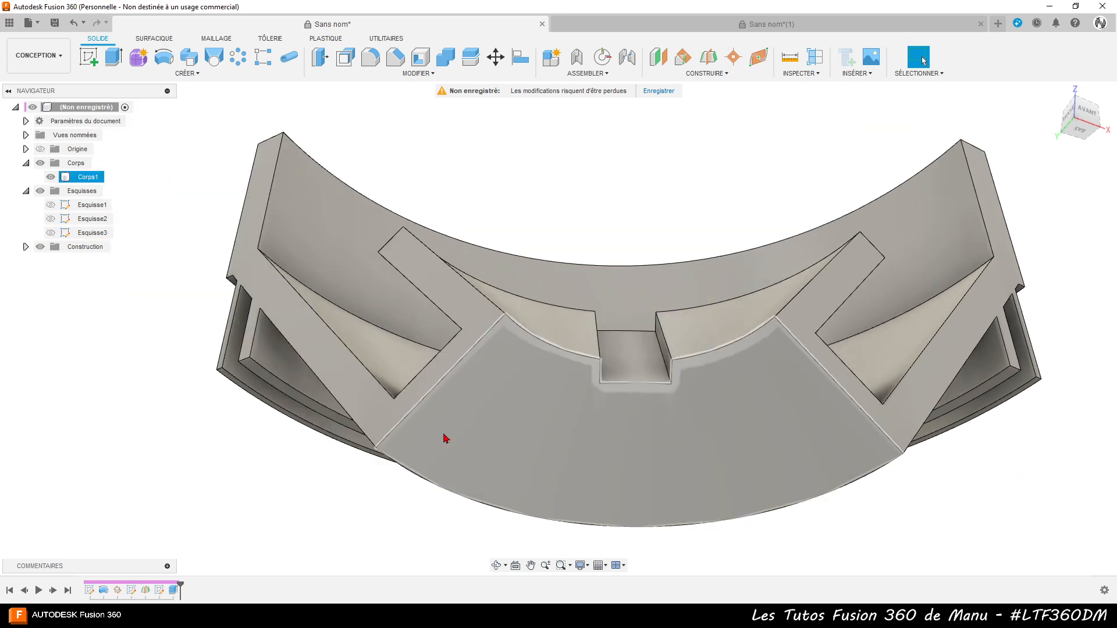
{"action": "scroll", "coordinate": [332, 416], "scroll_direction": "down", "scroll_amount": 2}
{"action": "scroll", "coordinate": [849, 461], "scroll_direction": "down", "scroll_amount": 2}
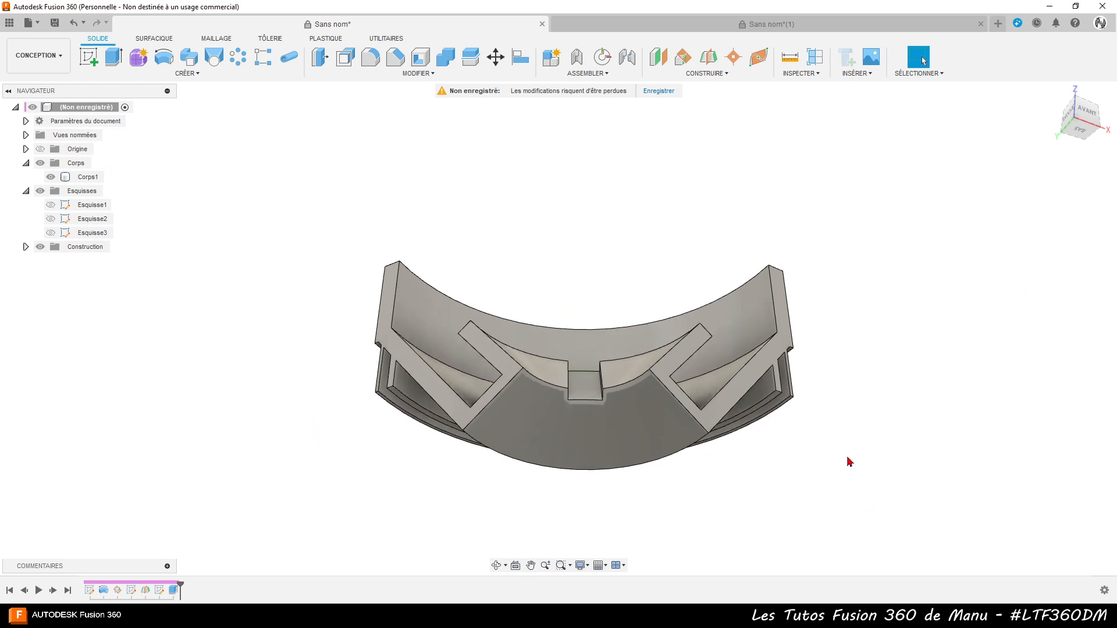
{"action": "scroll", "coordinate": [840, 464], "scroll_direction": "up", "scroll_amount": 2}
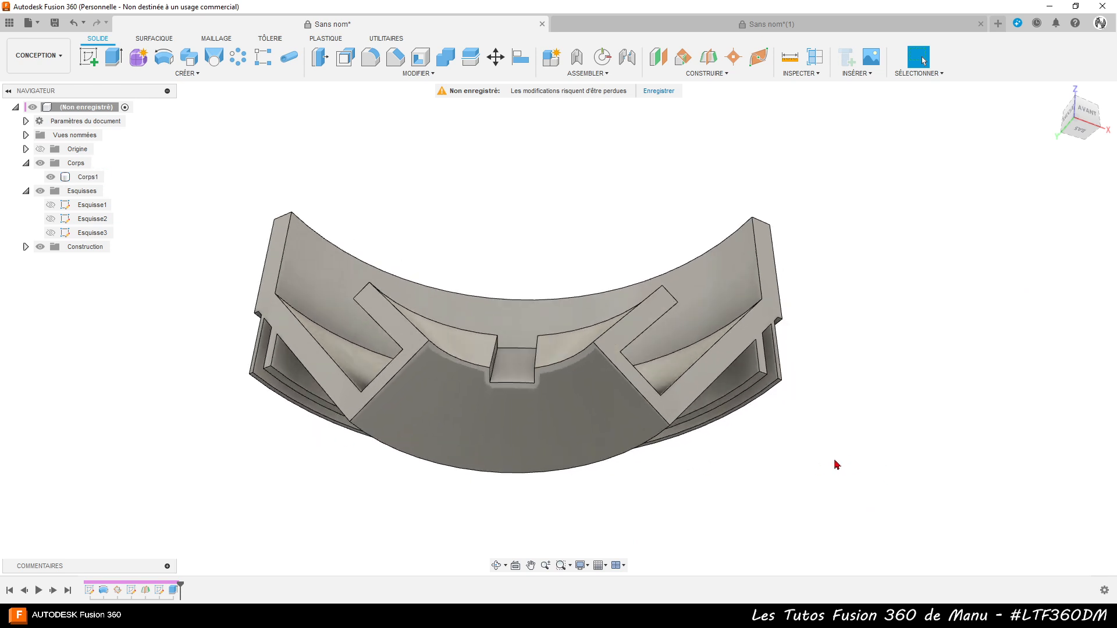